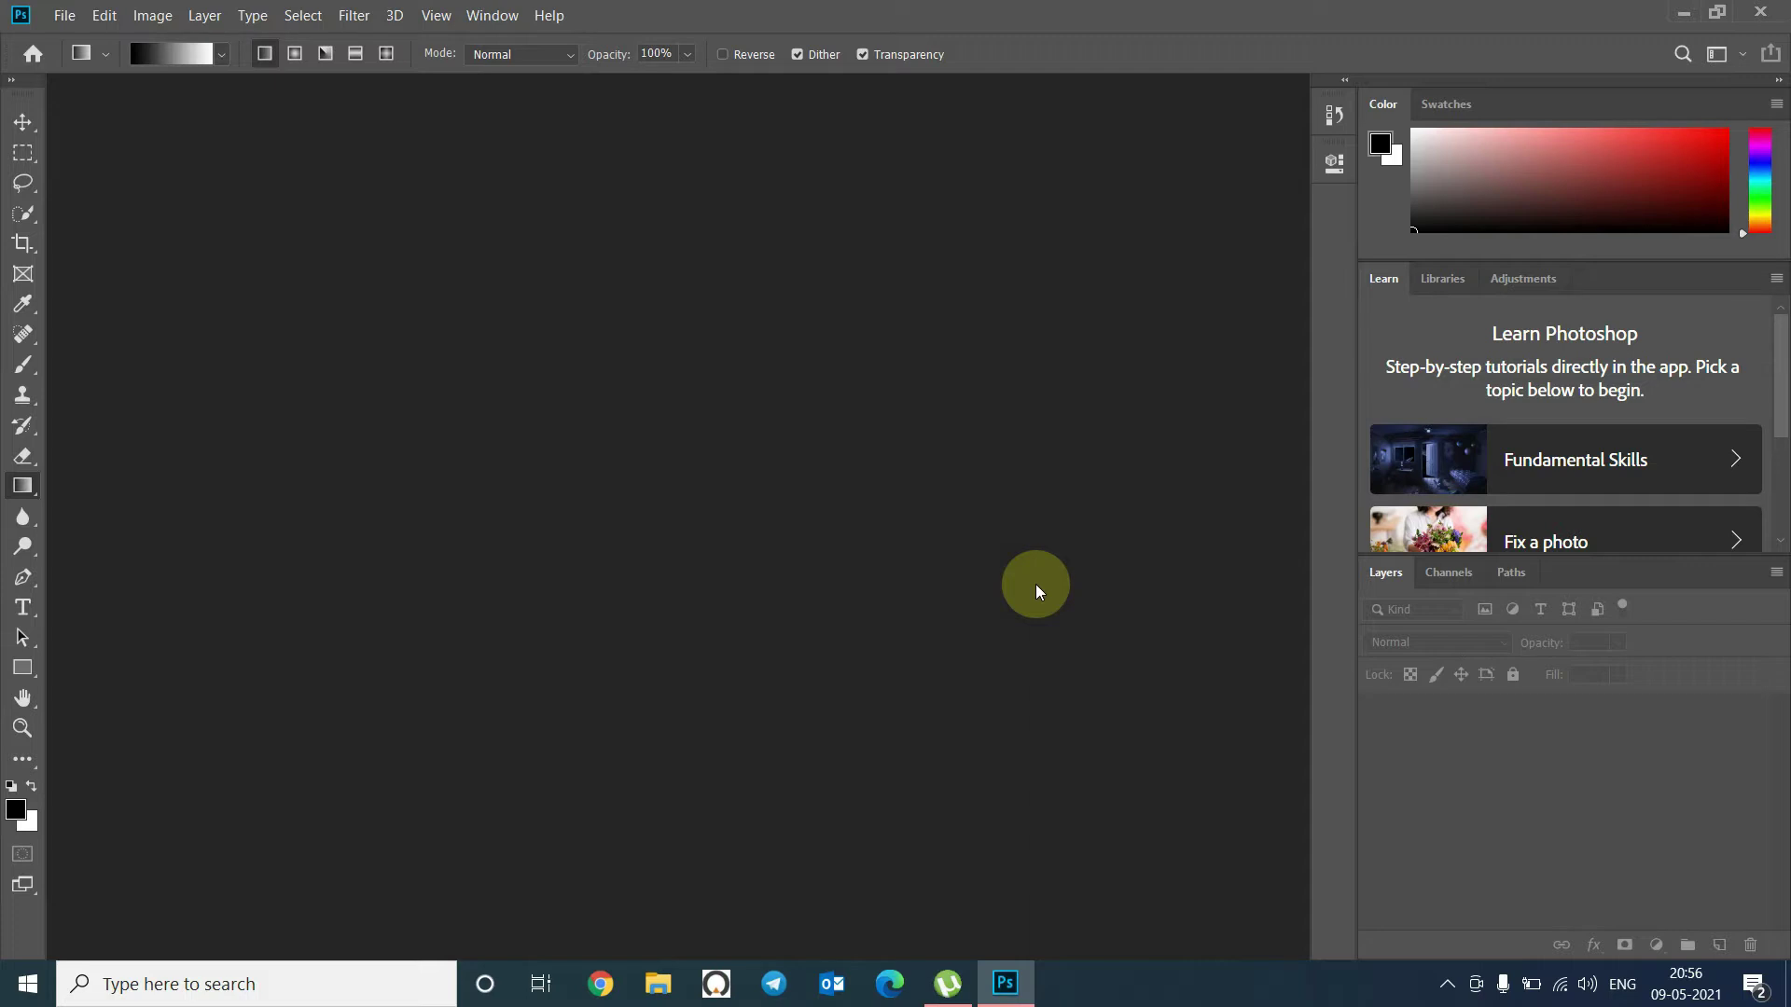
- Go to pexels.com in Chrome and search for 'wood' photos
click(600, 990)
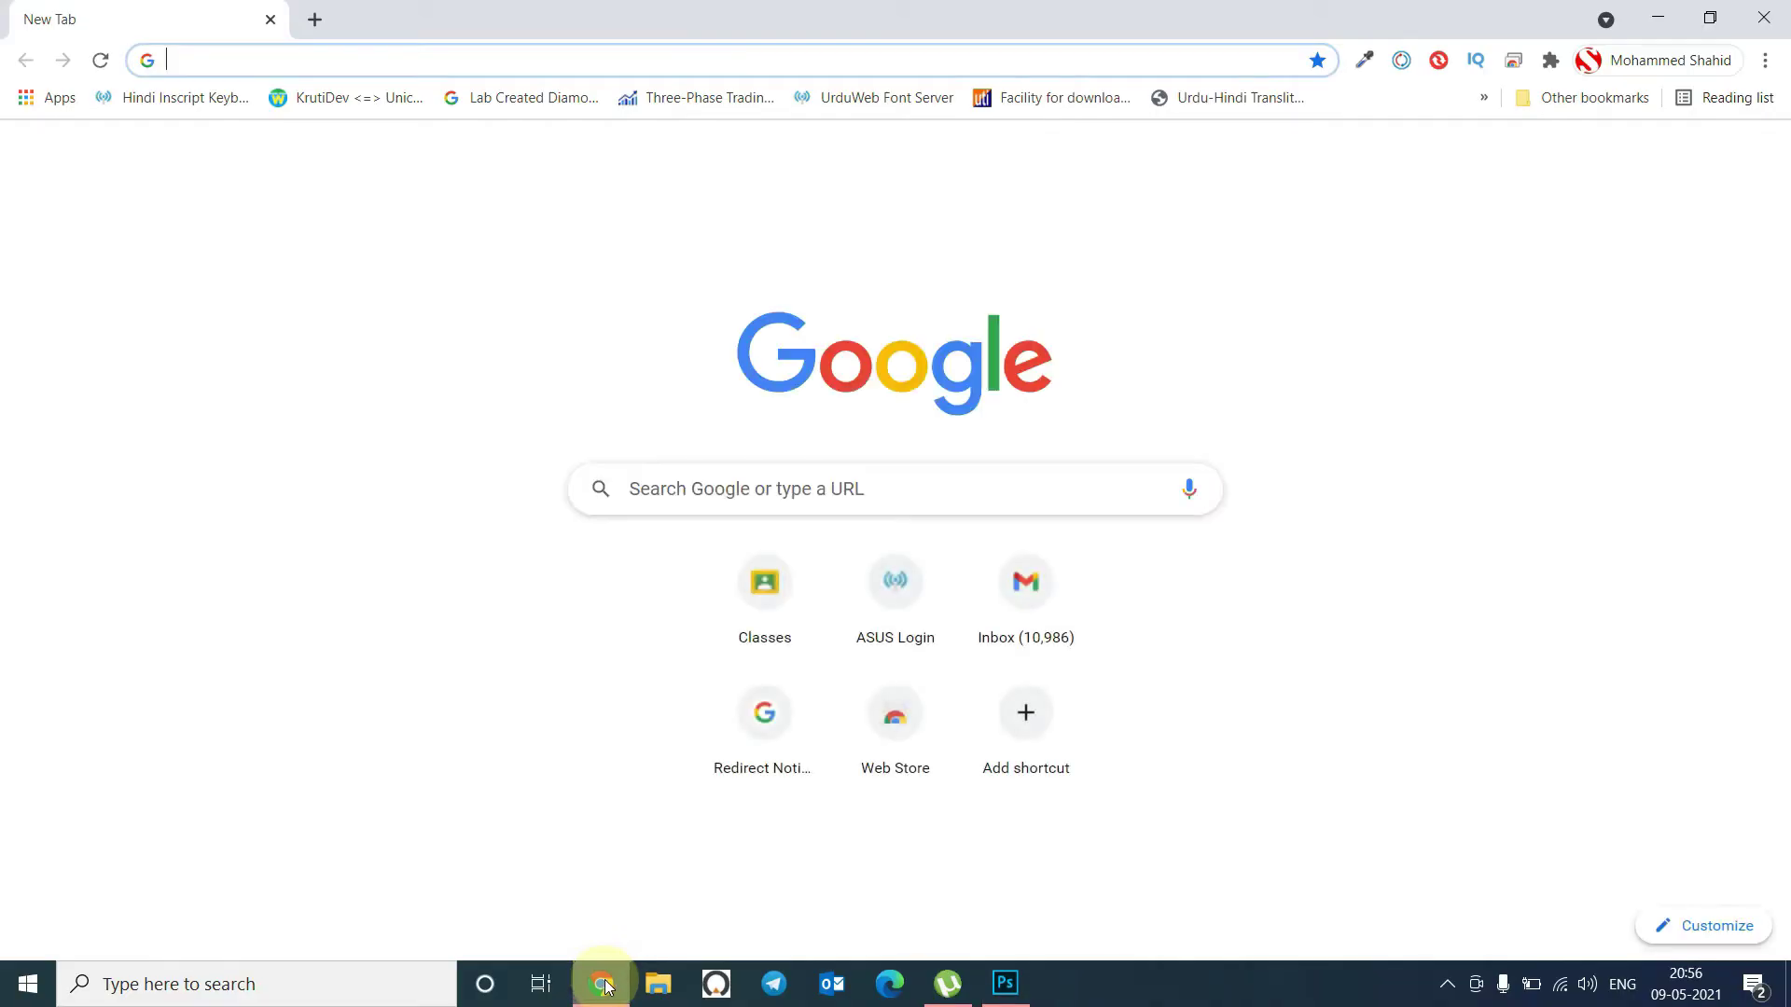
text(pexels.co)
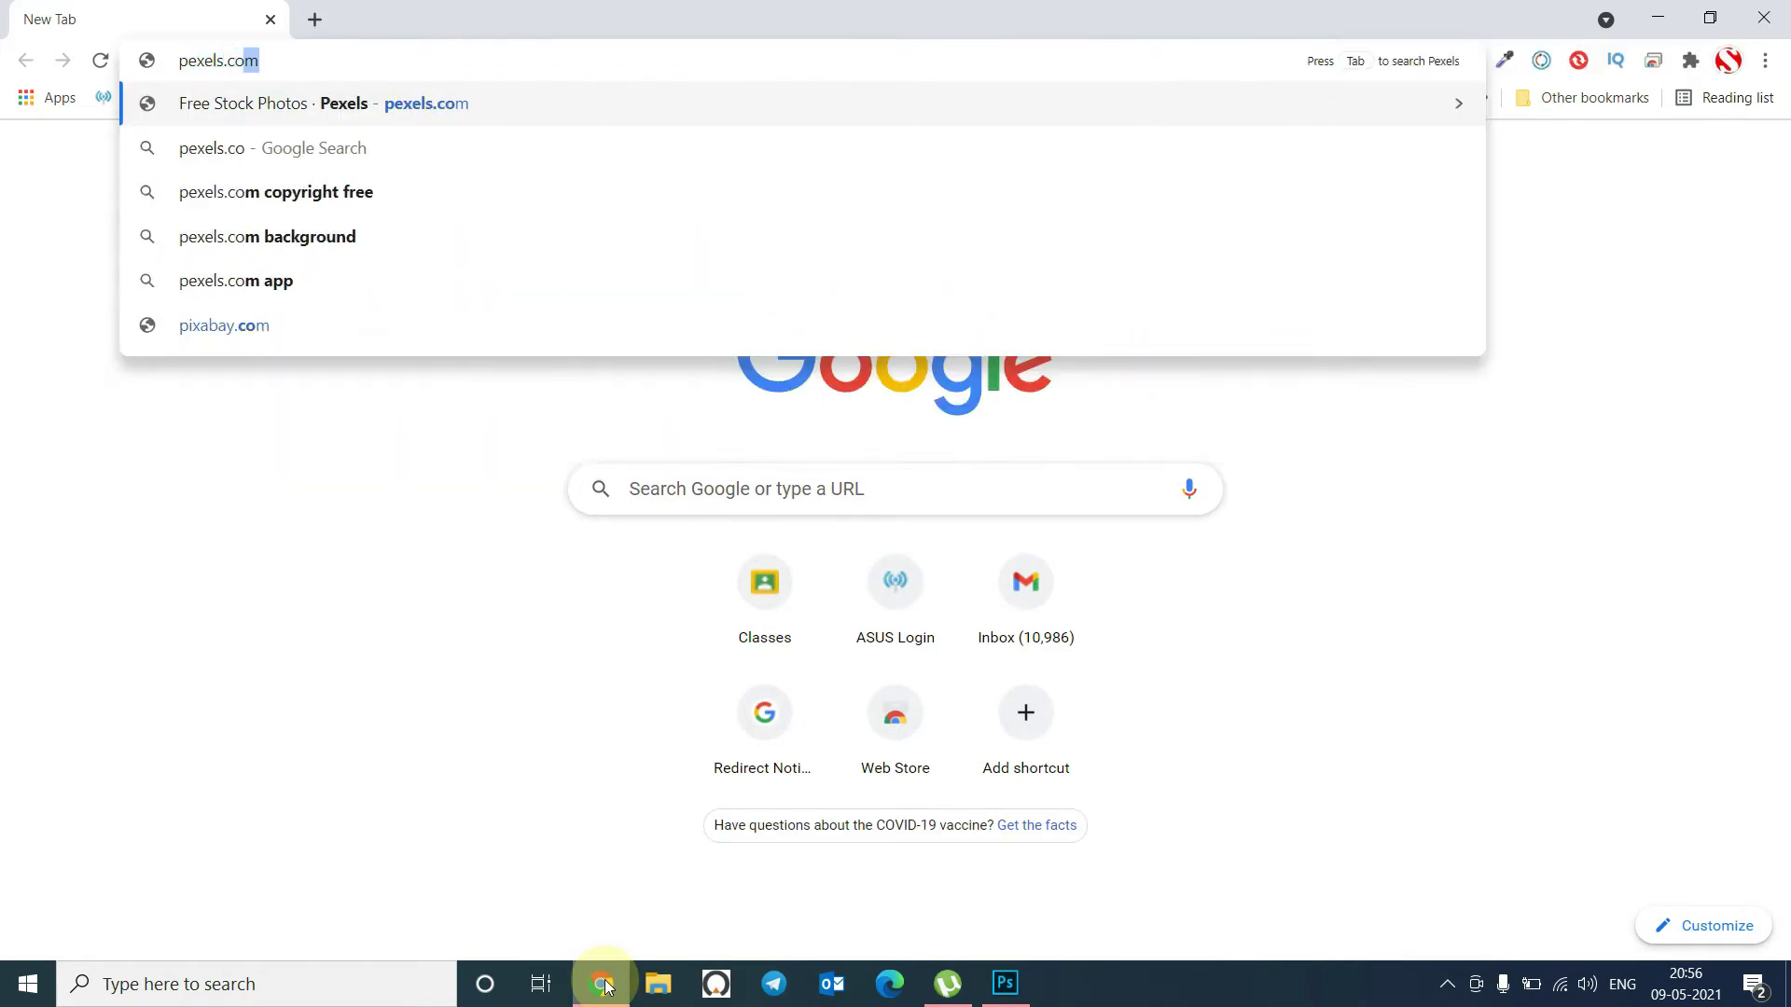
text(m)
key(Return)
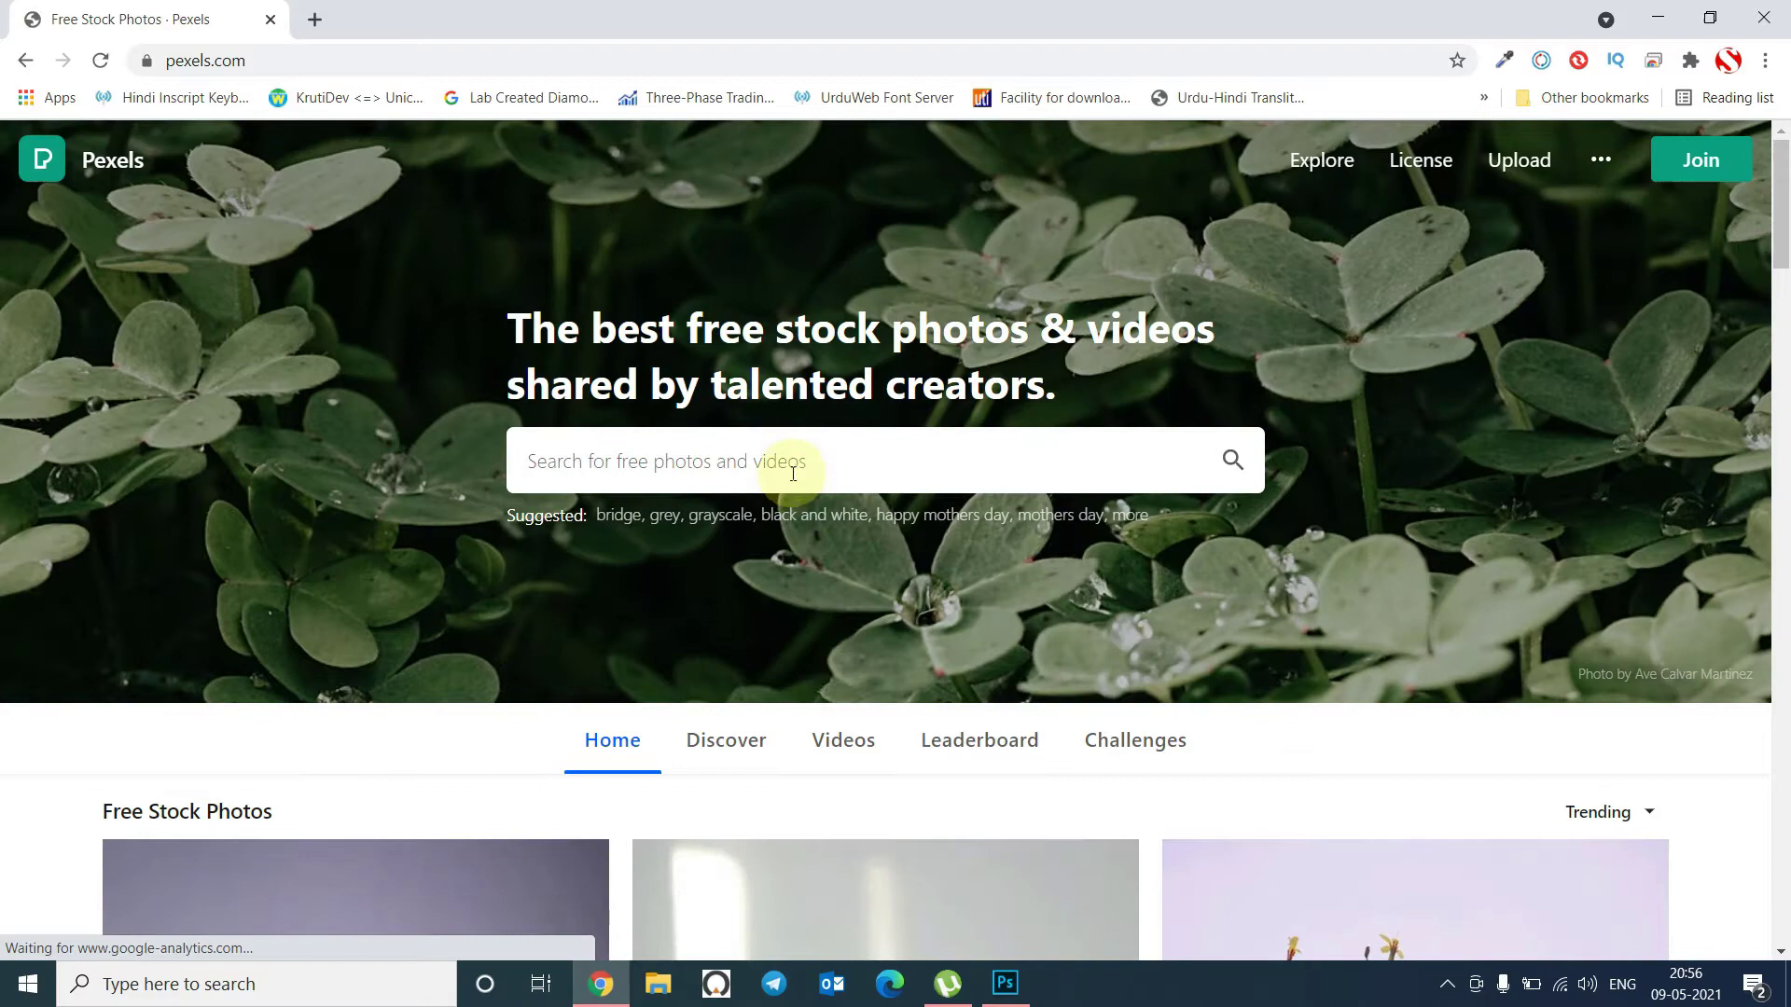
click(789, 469)
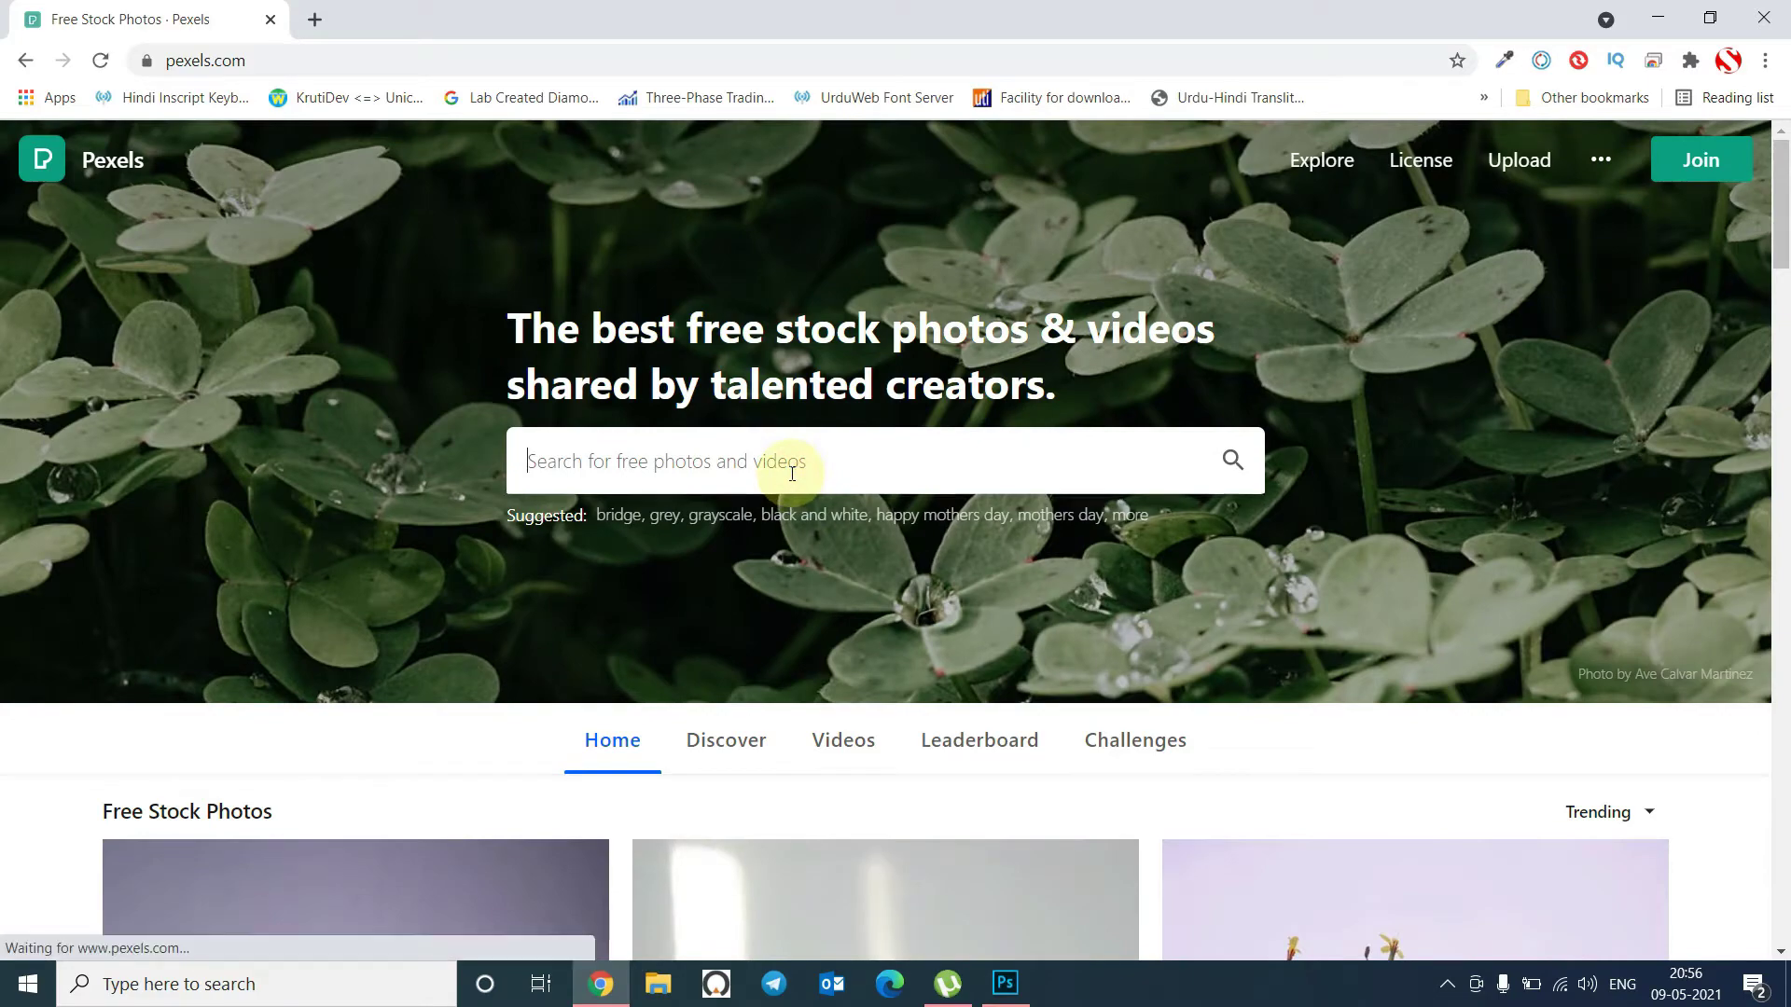
text(wood)
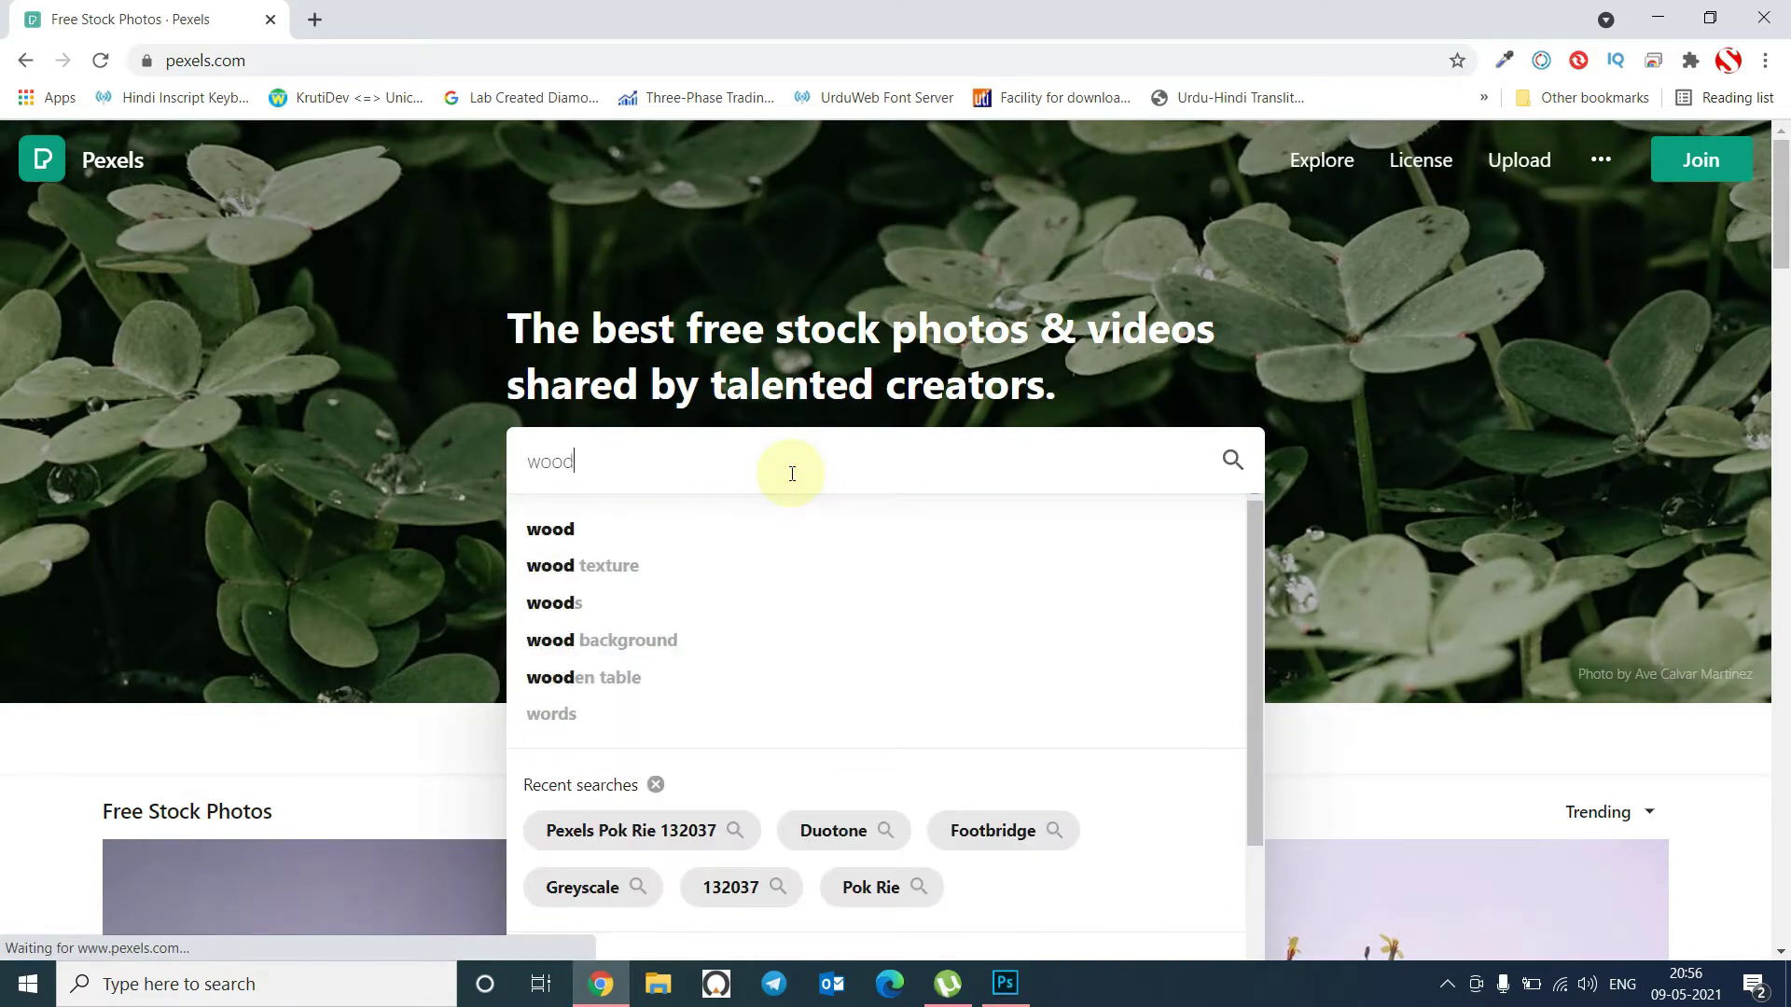
key(Return)
- Download the free close-up photo of dark brown vertical wooden planks
scroll(821, 660, down, 1)
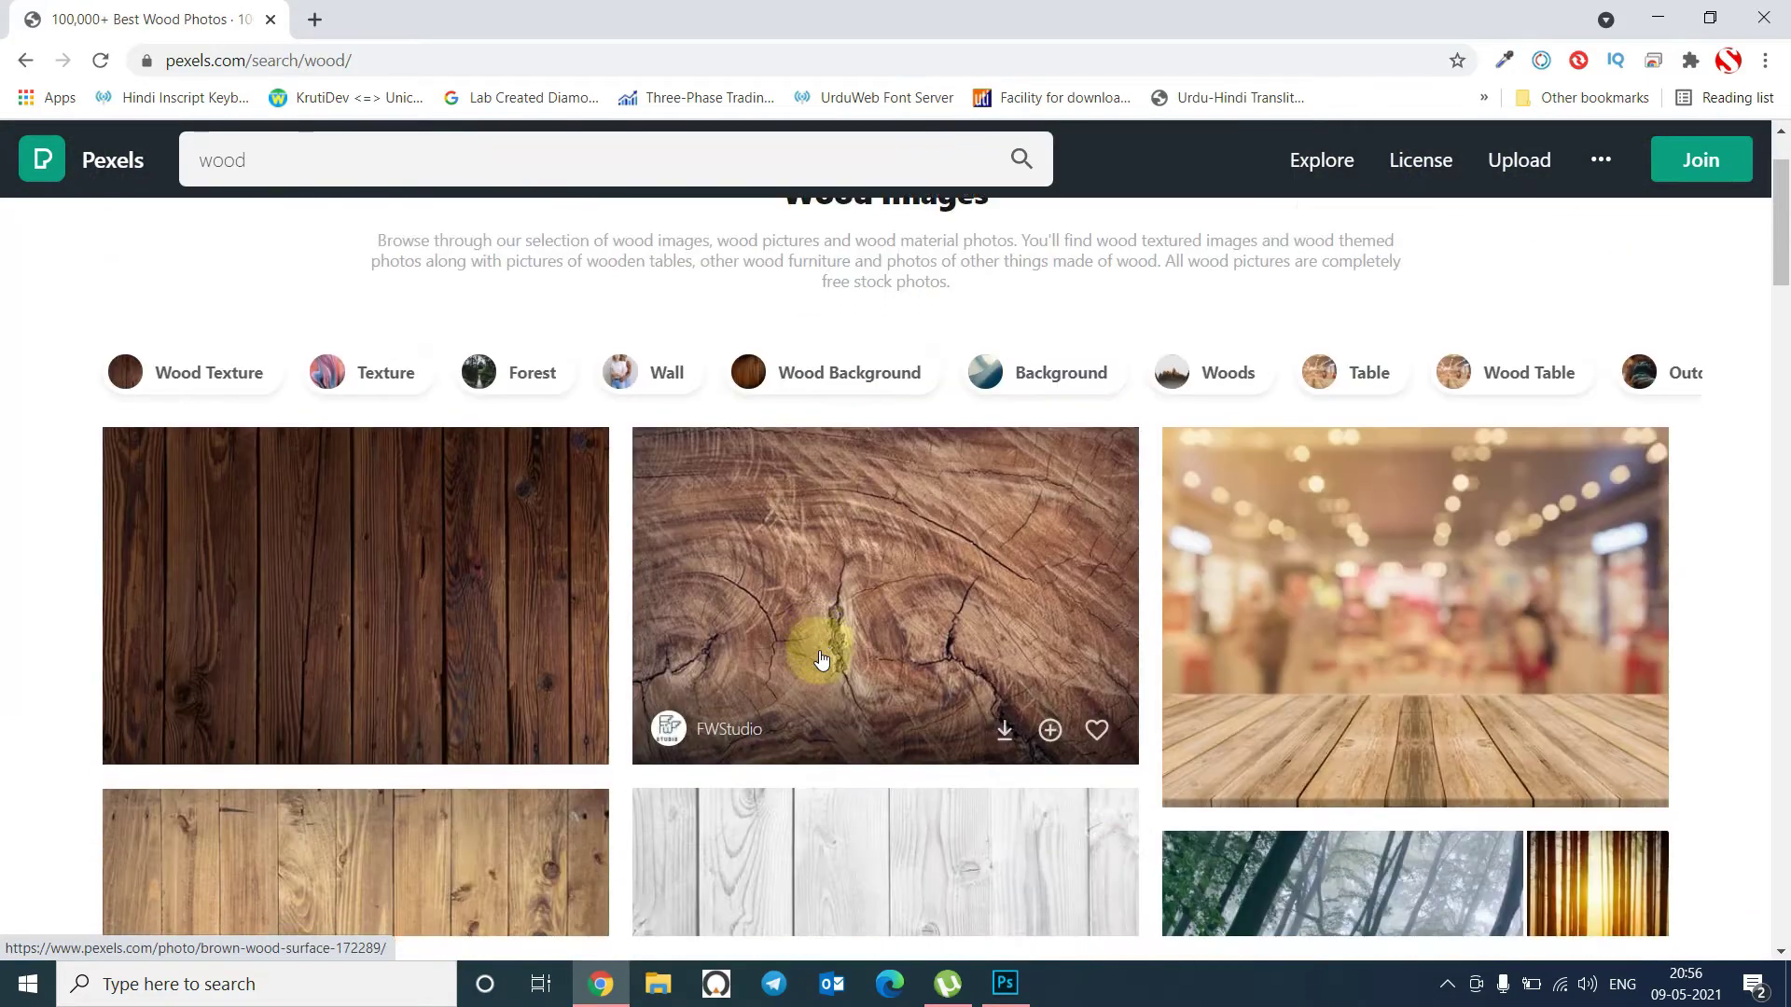
scroll(820, 660, down, 3)
scroll(825, 670, up, 3)
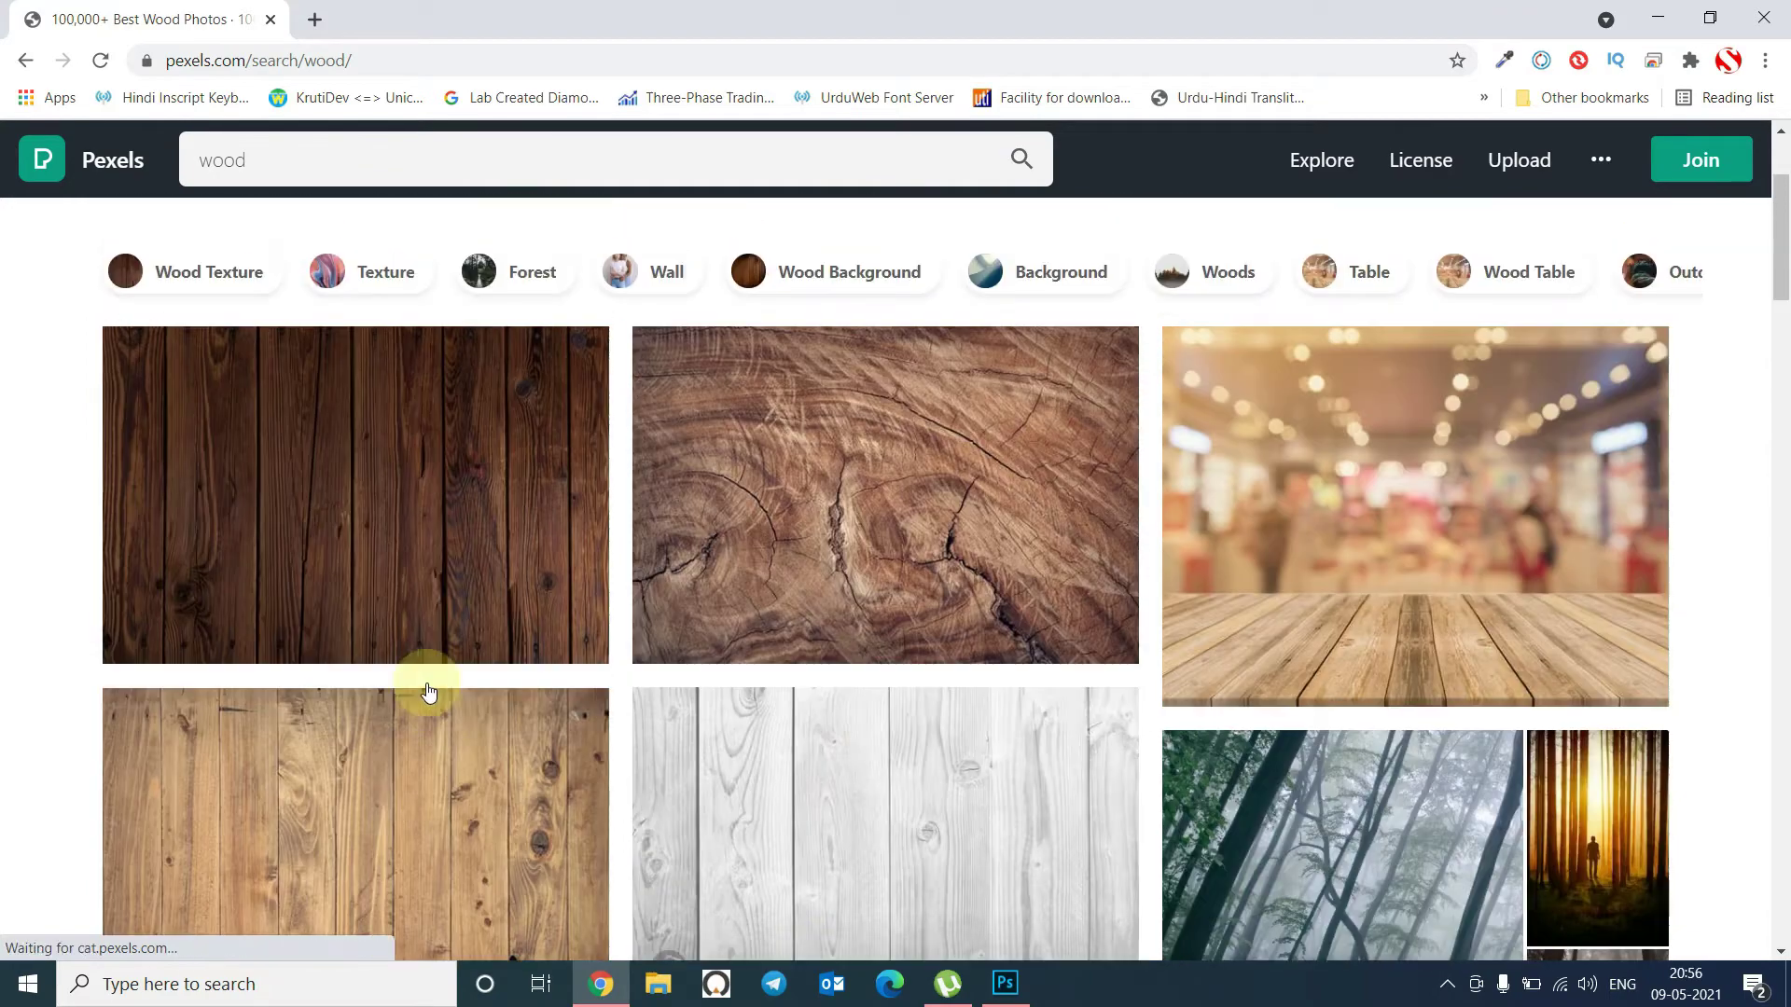
click(369, 520)
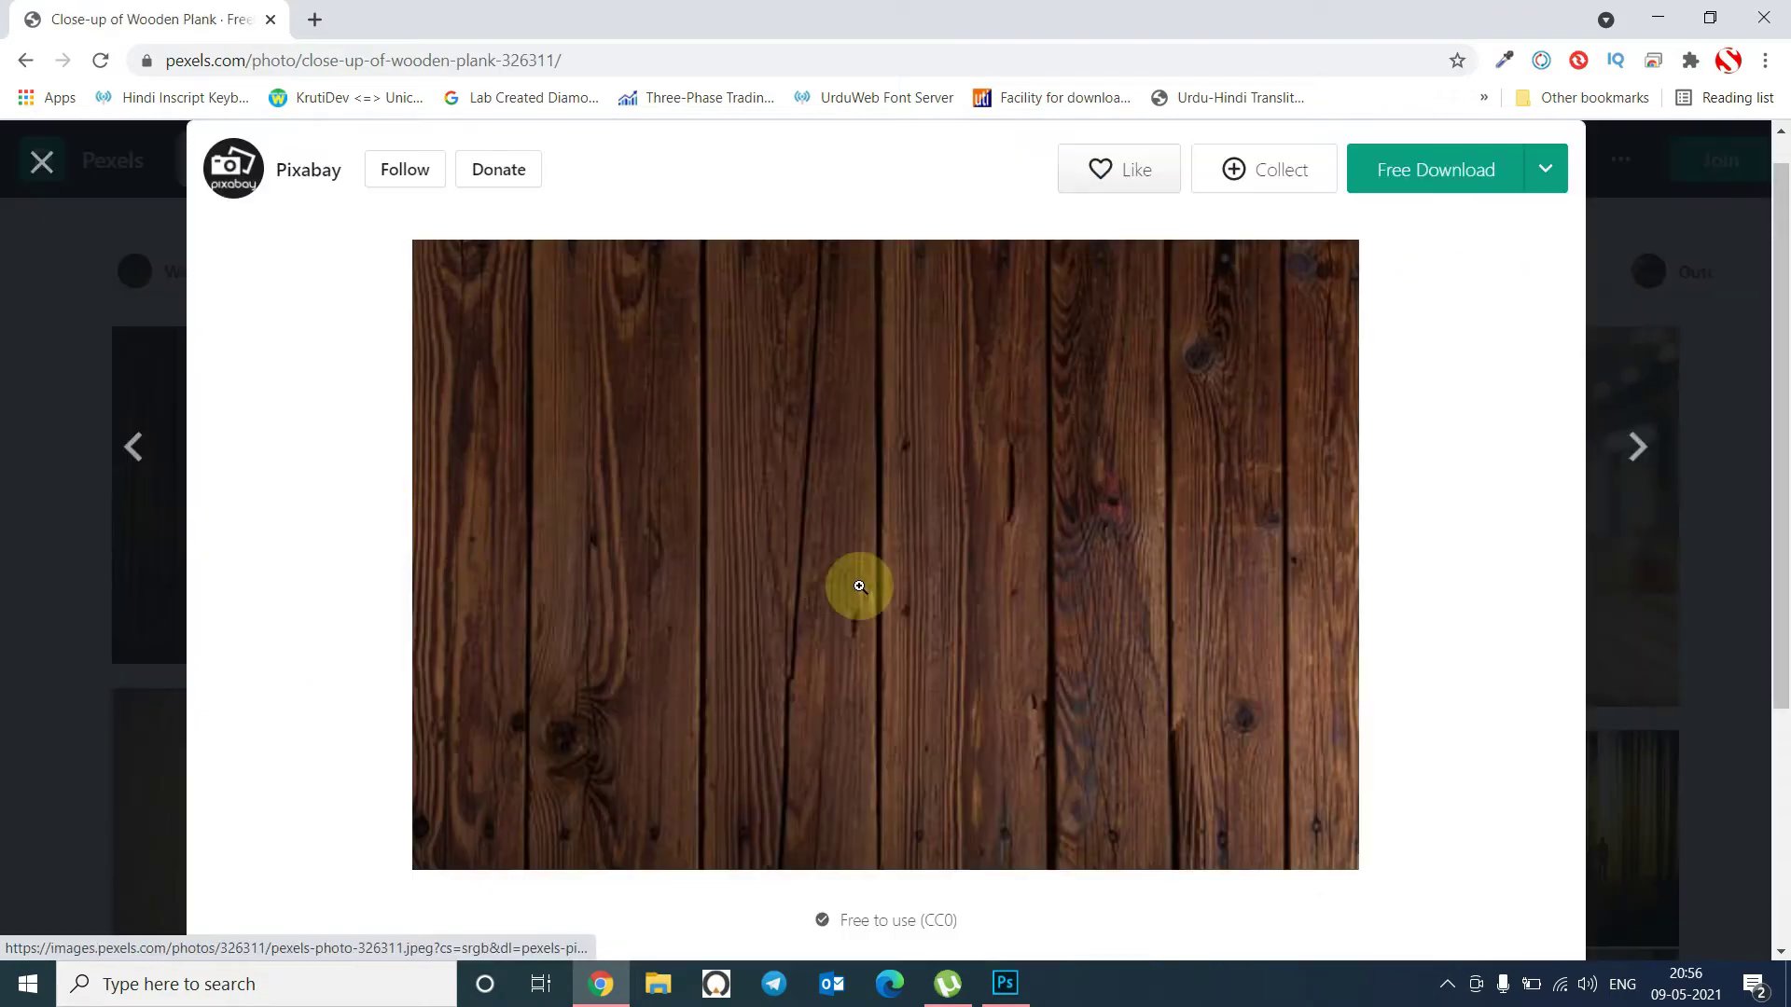
click(1444, 177)
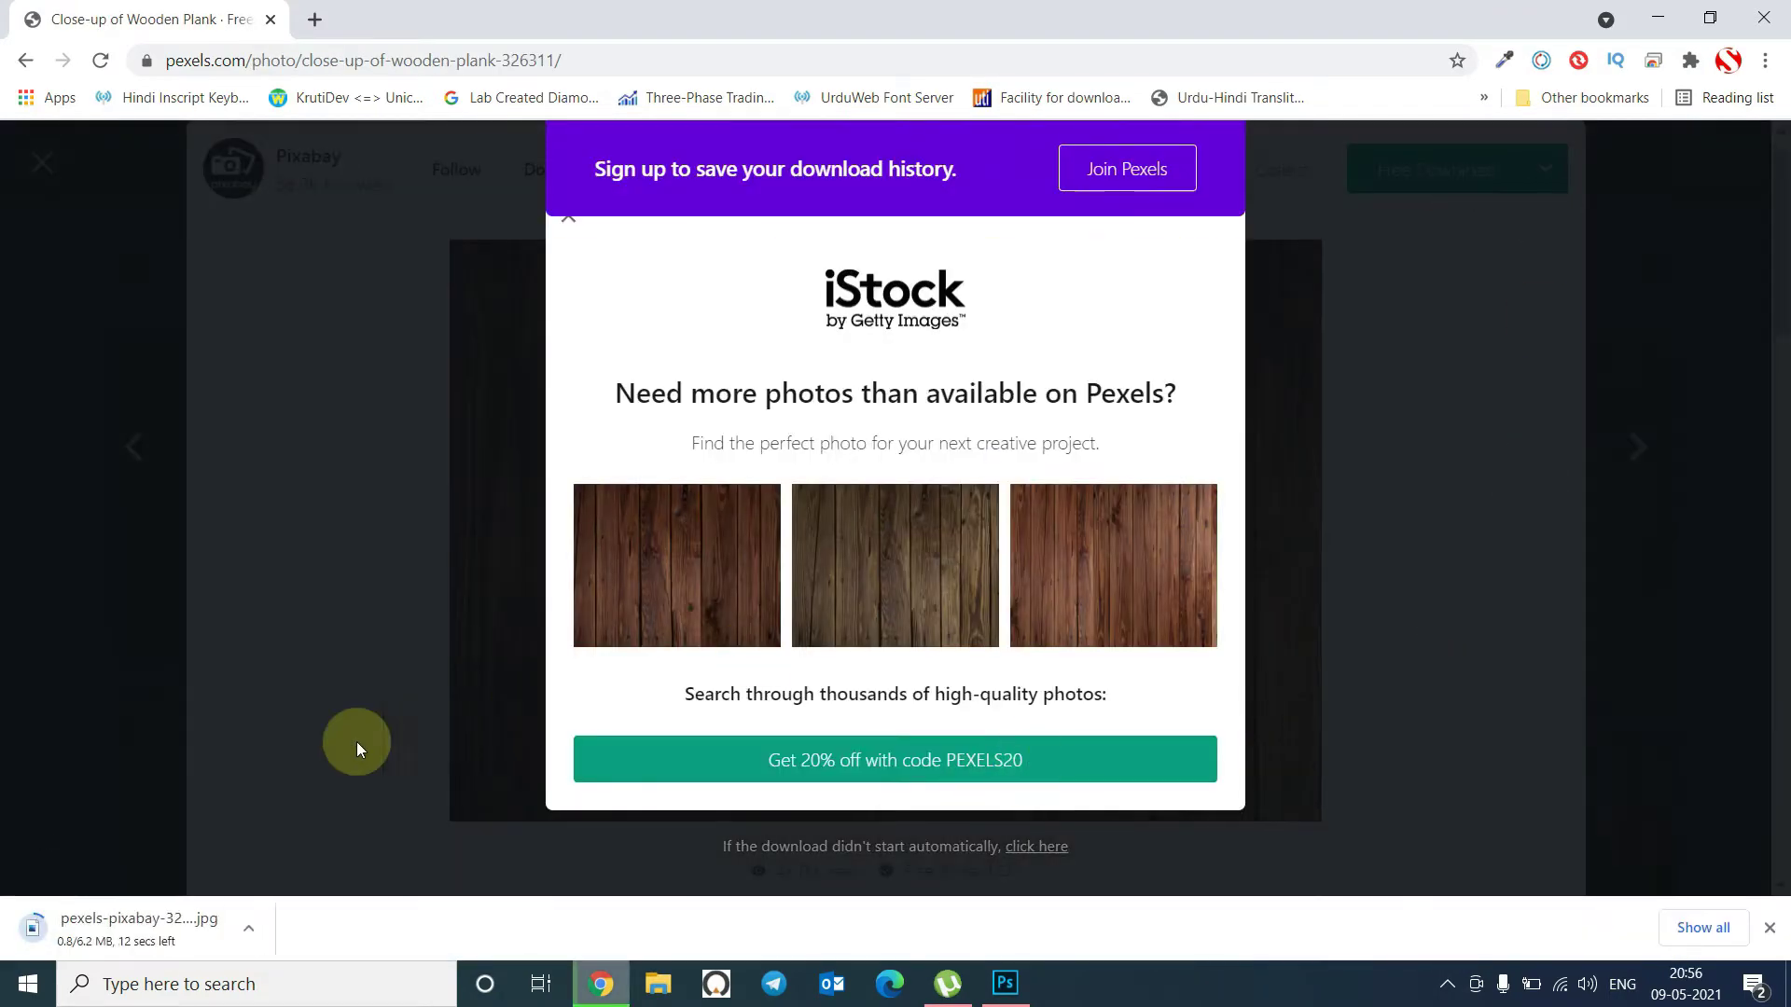
- Cut the downloaded pexels-pixabay-326311.jpg from the Downloads folder
click(250, 936)
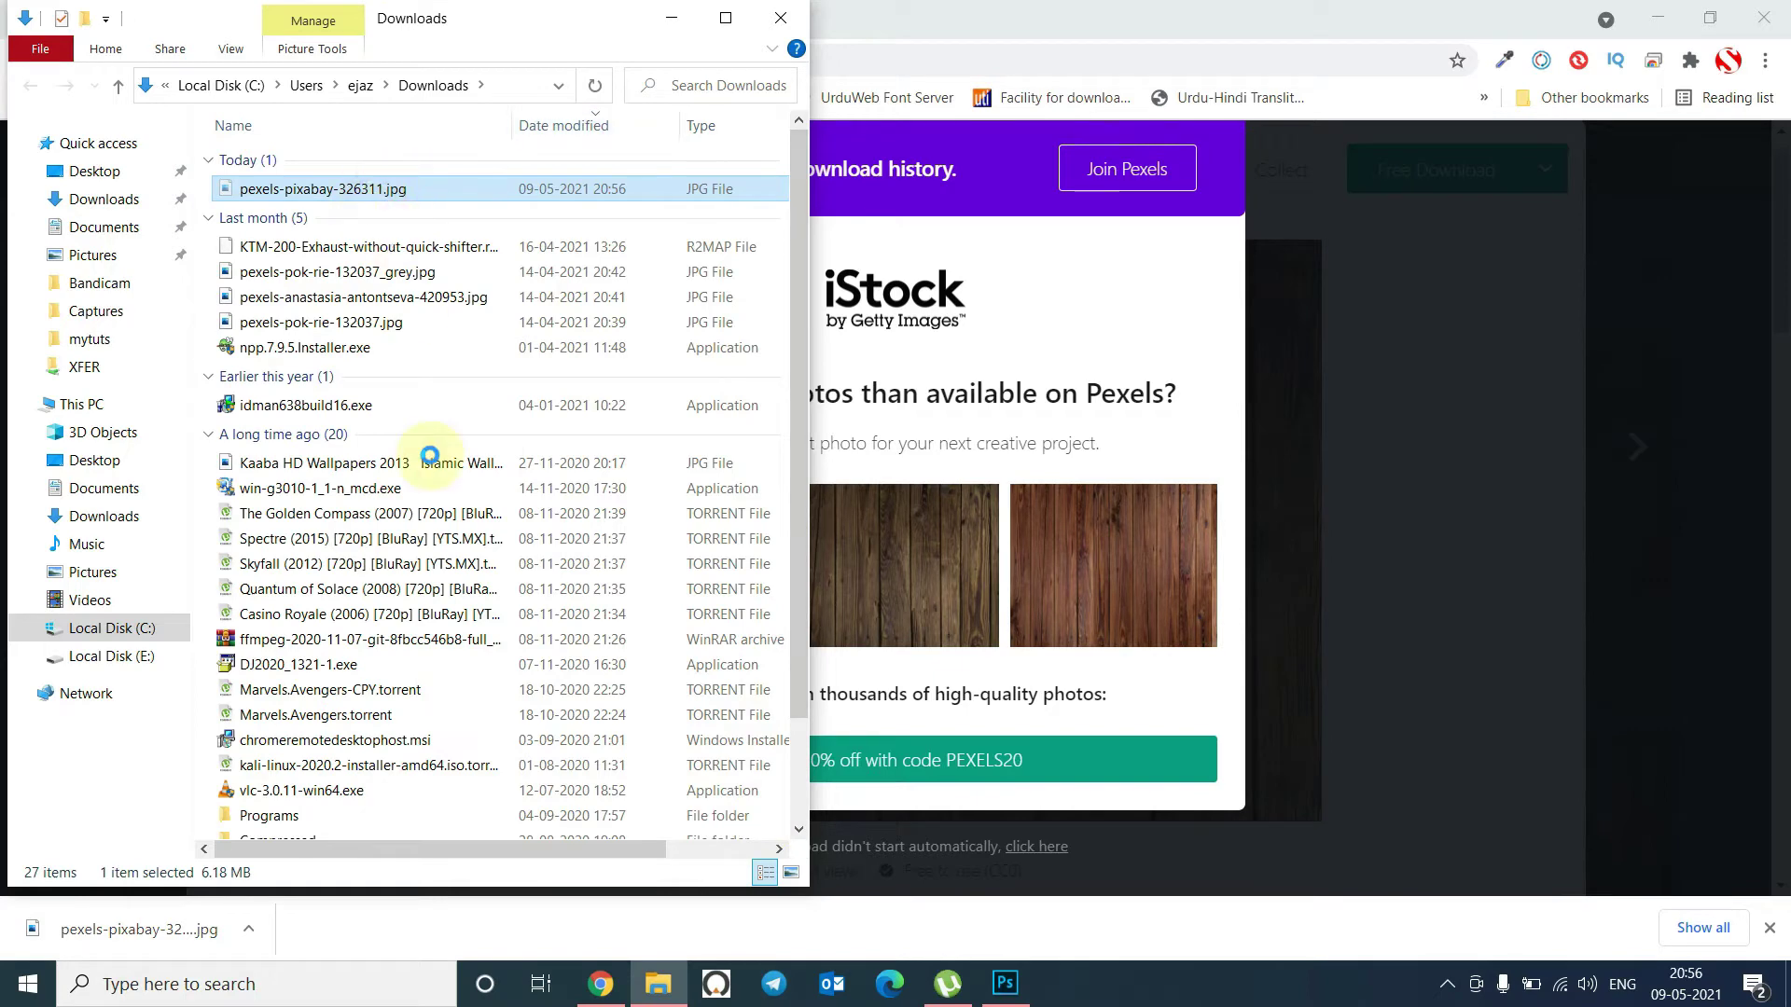
key(shift+F10)
click(428, 796)
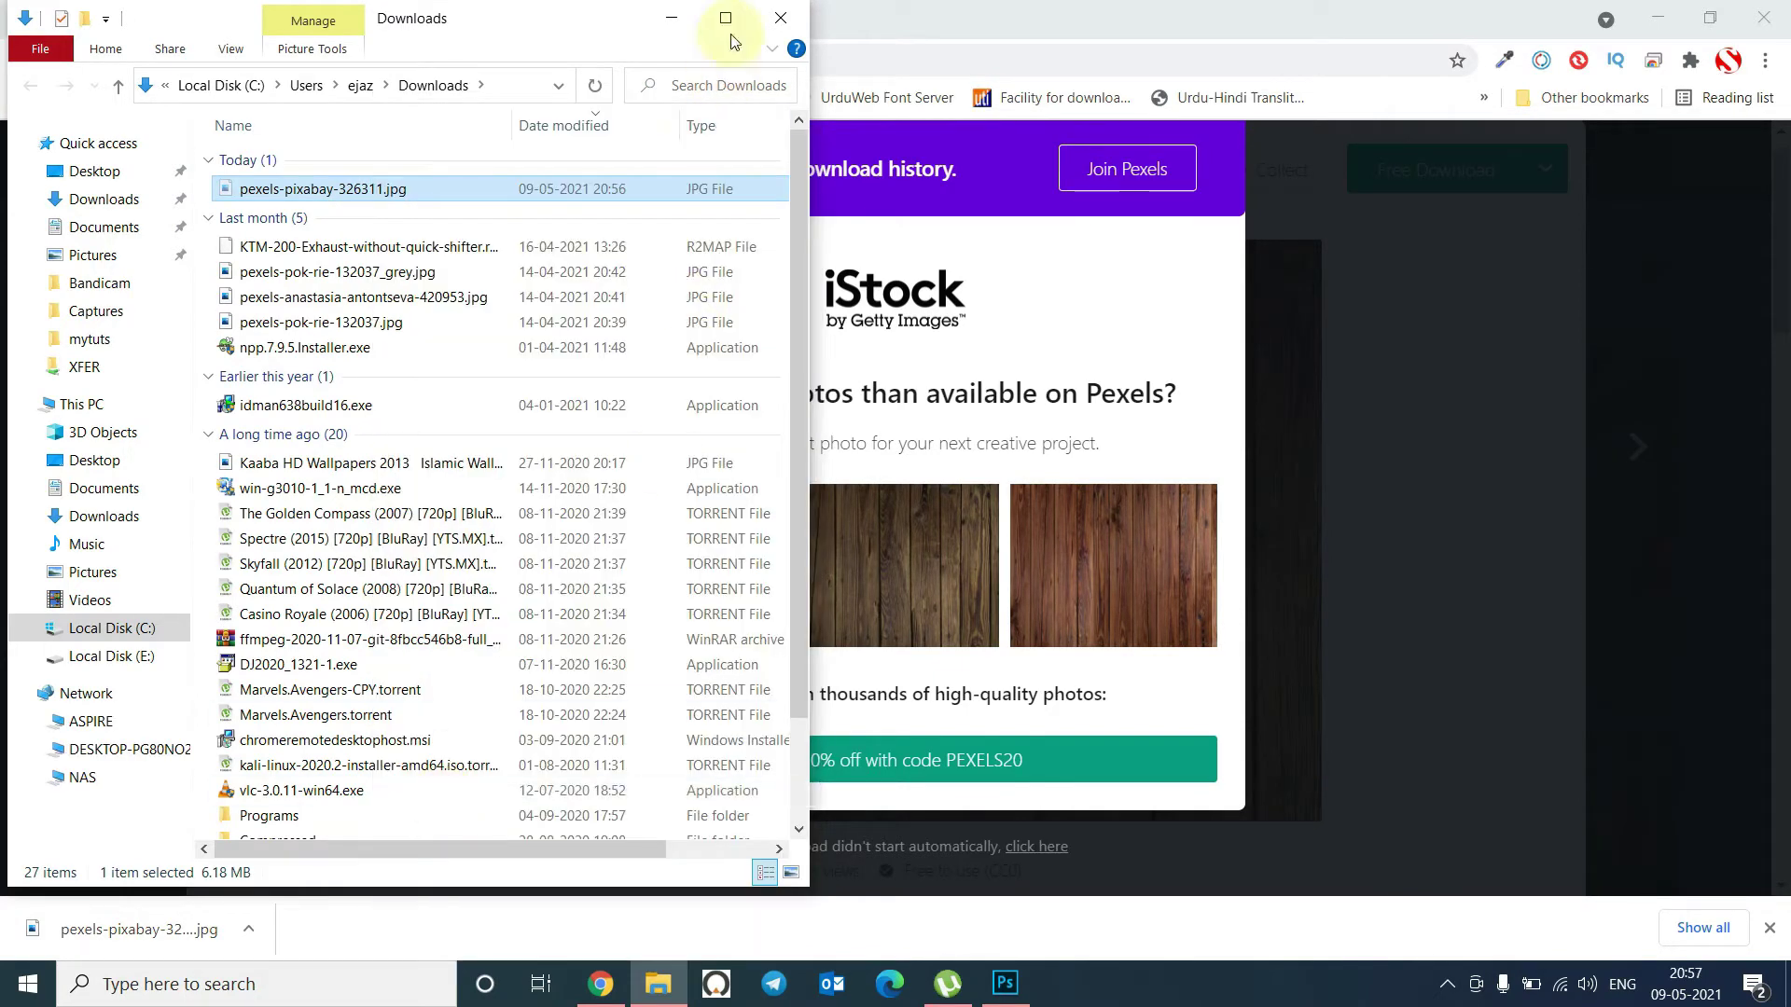
- Paste the wood photo onto the desktop and bring Photoshop back up
click(780, 18)
click(1657, 18)
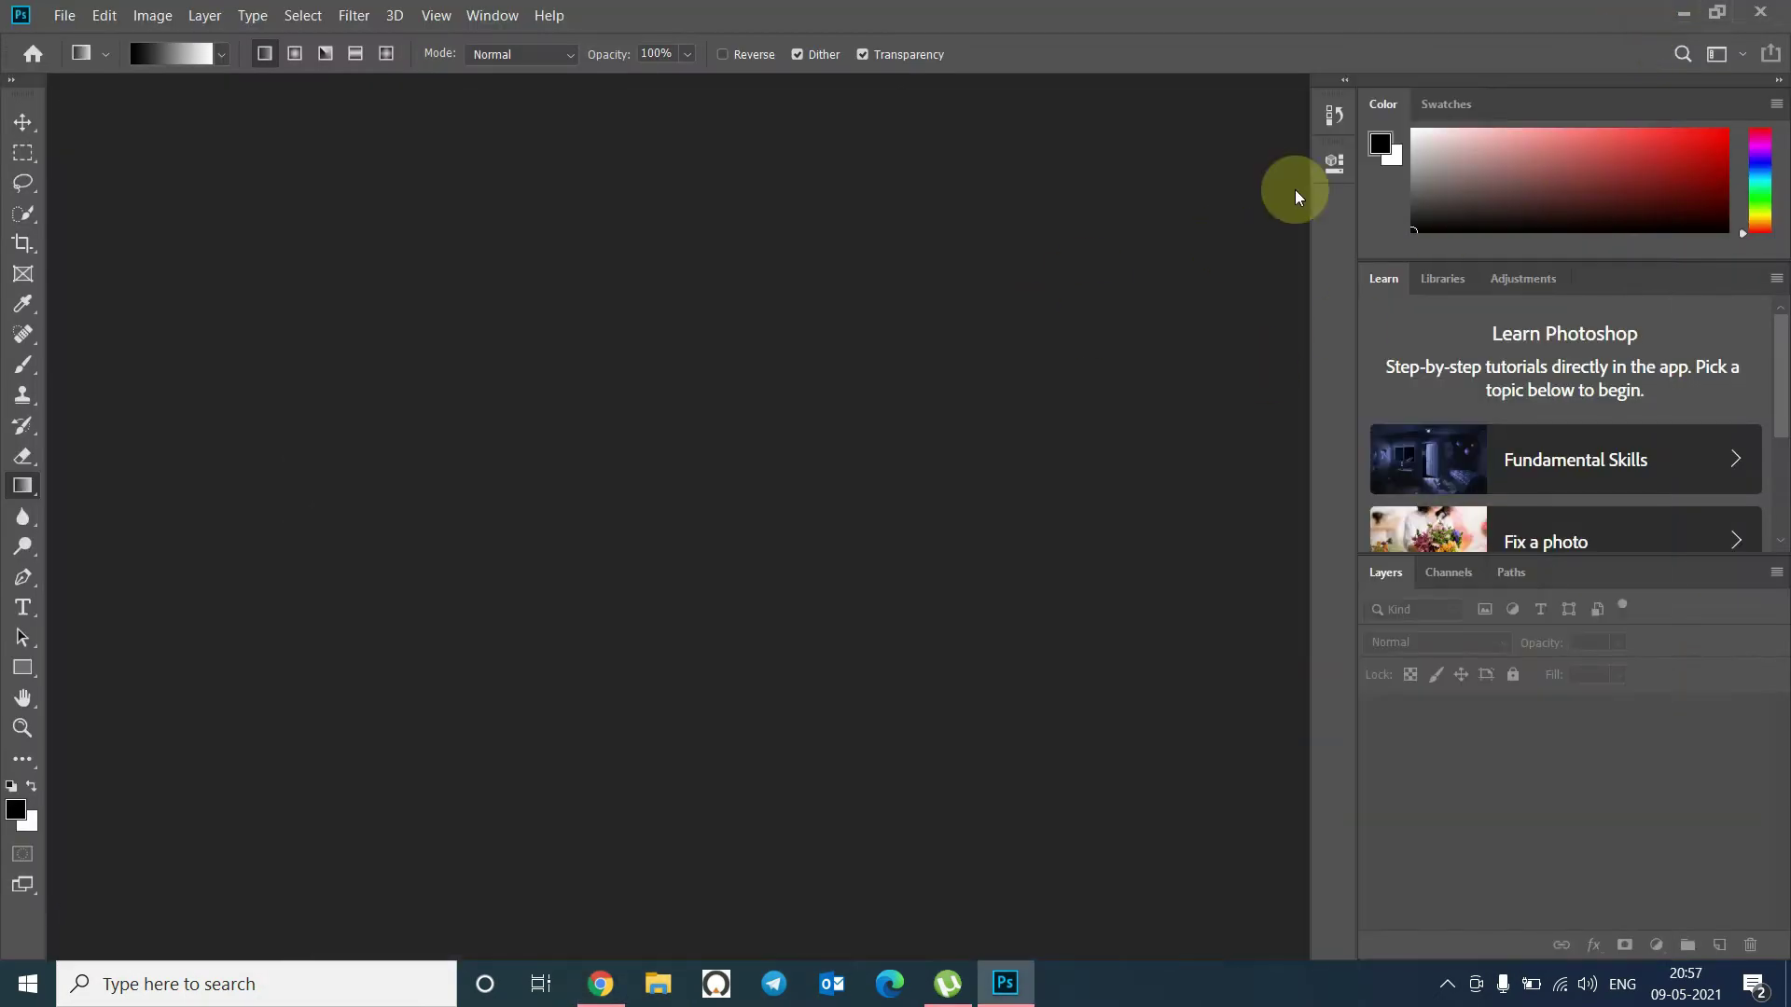
key(super+d)
right_click(1244, 307)
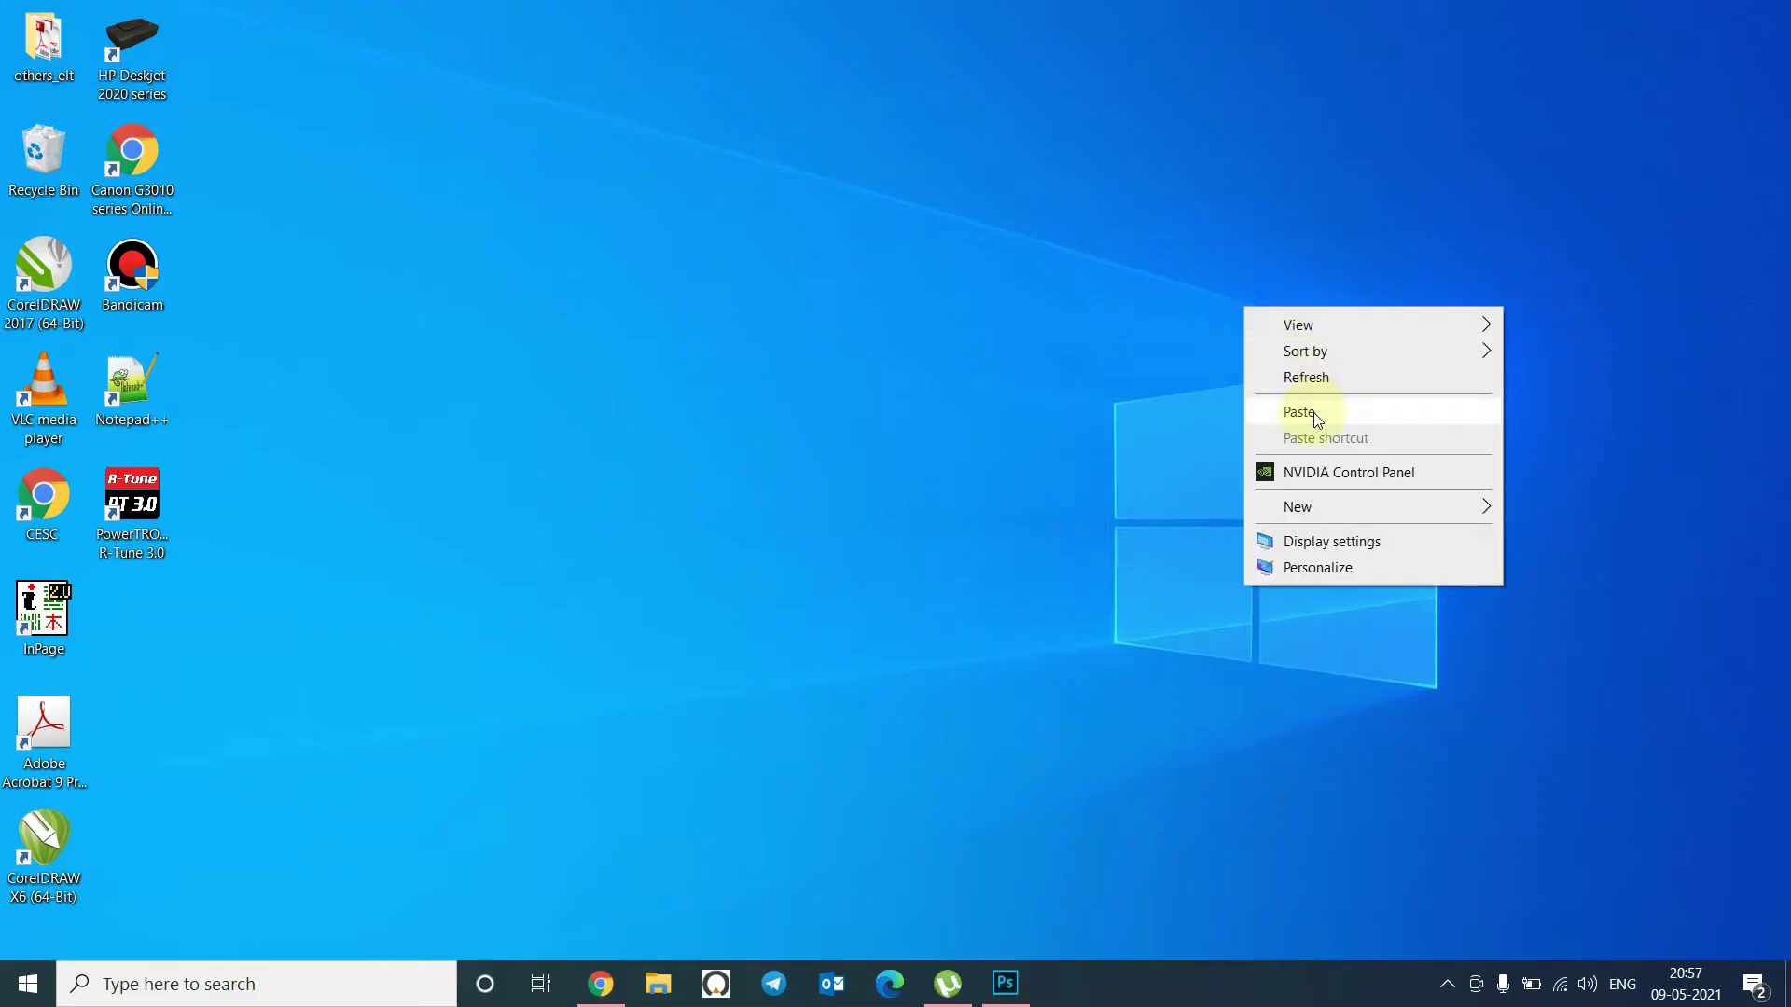
click(1299, 411)
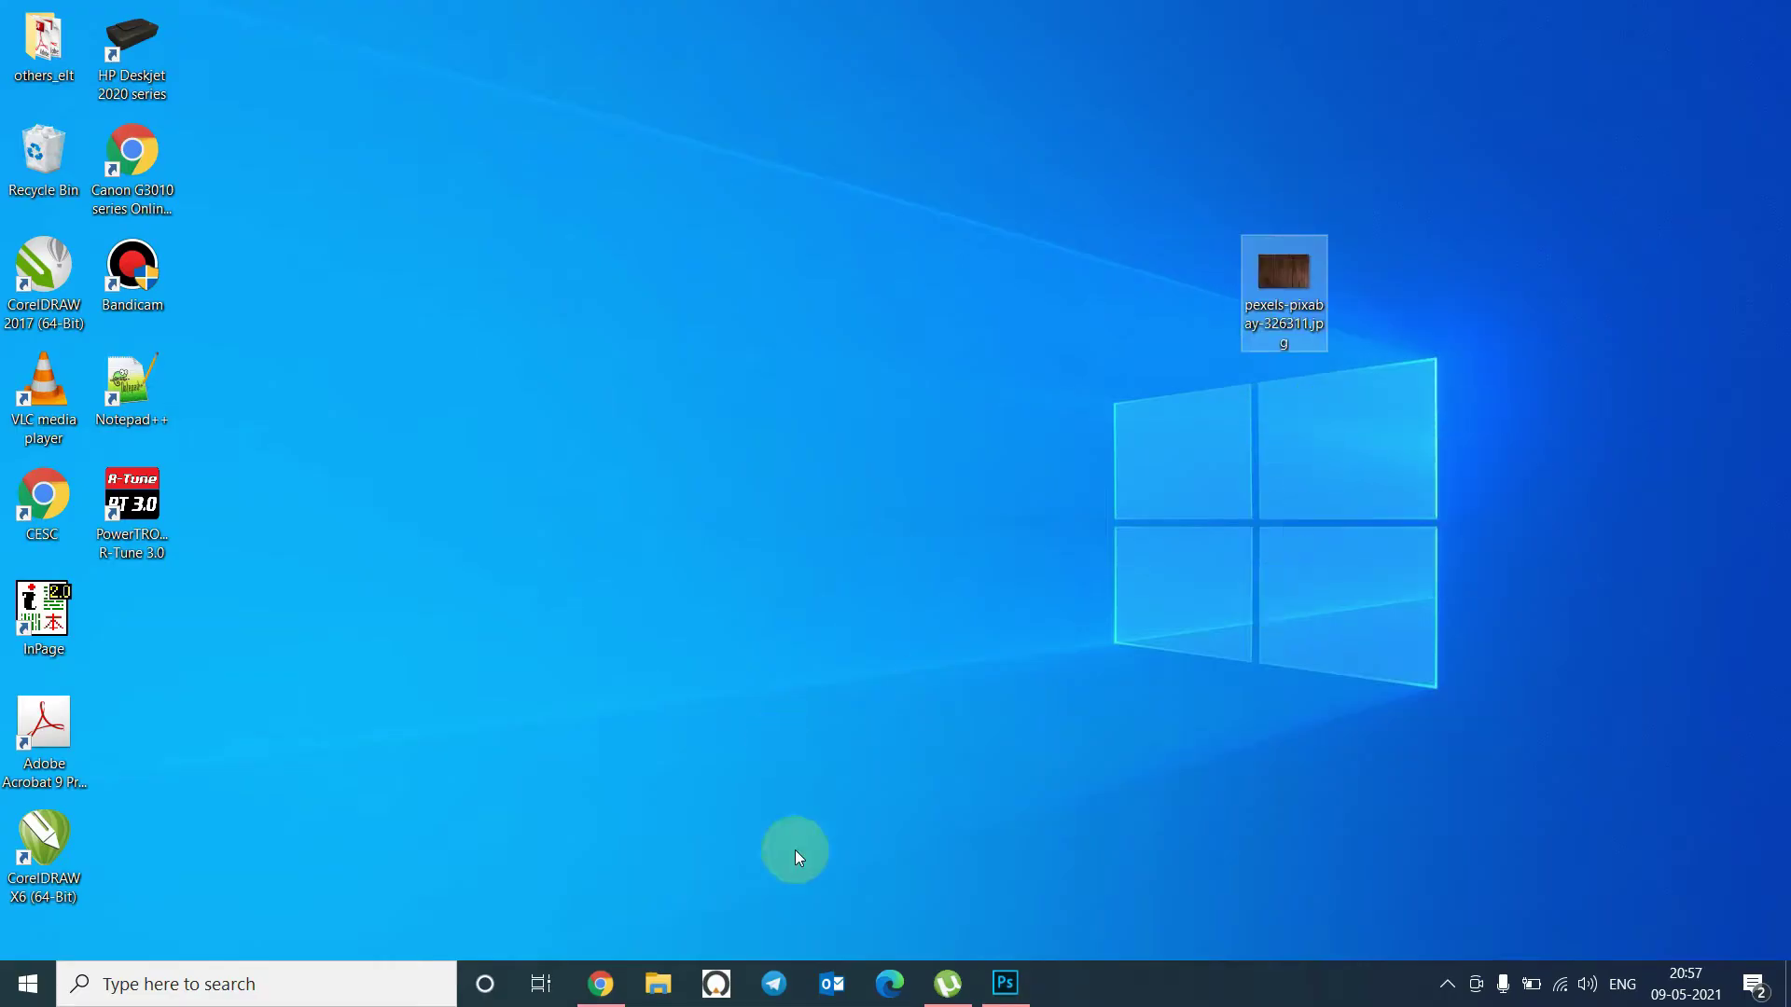
click(1003, 985)
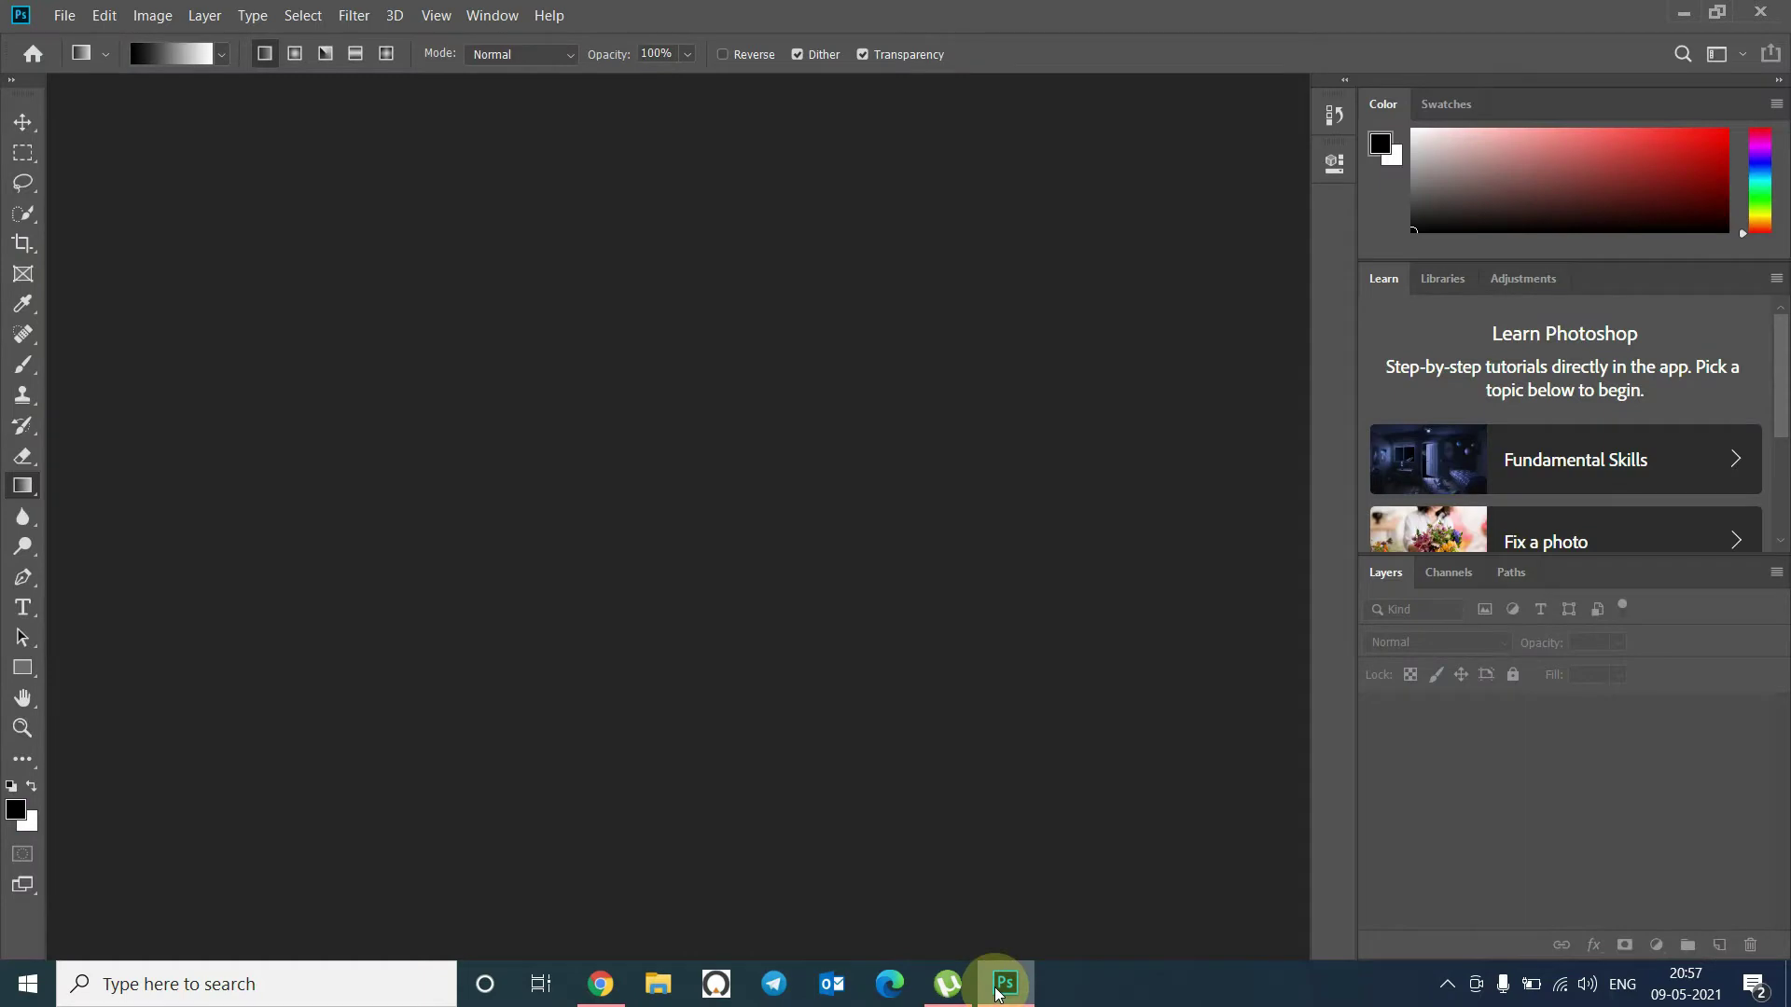
- Open pexels-pixabay-326311.jpg from This PC > Desktop as a new document
key(ctrl+o)
click(97, 207)
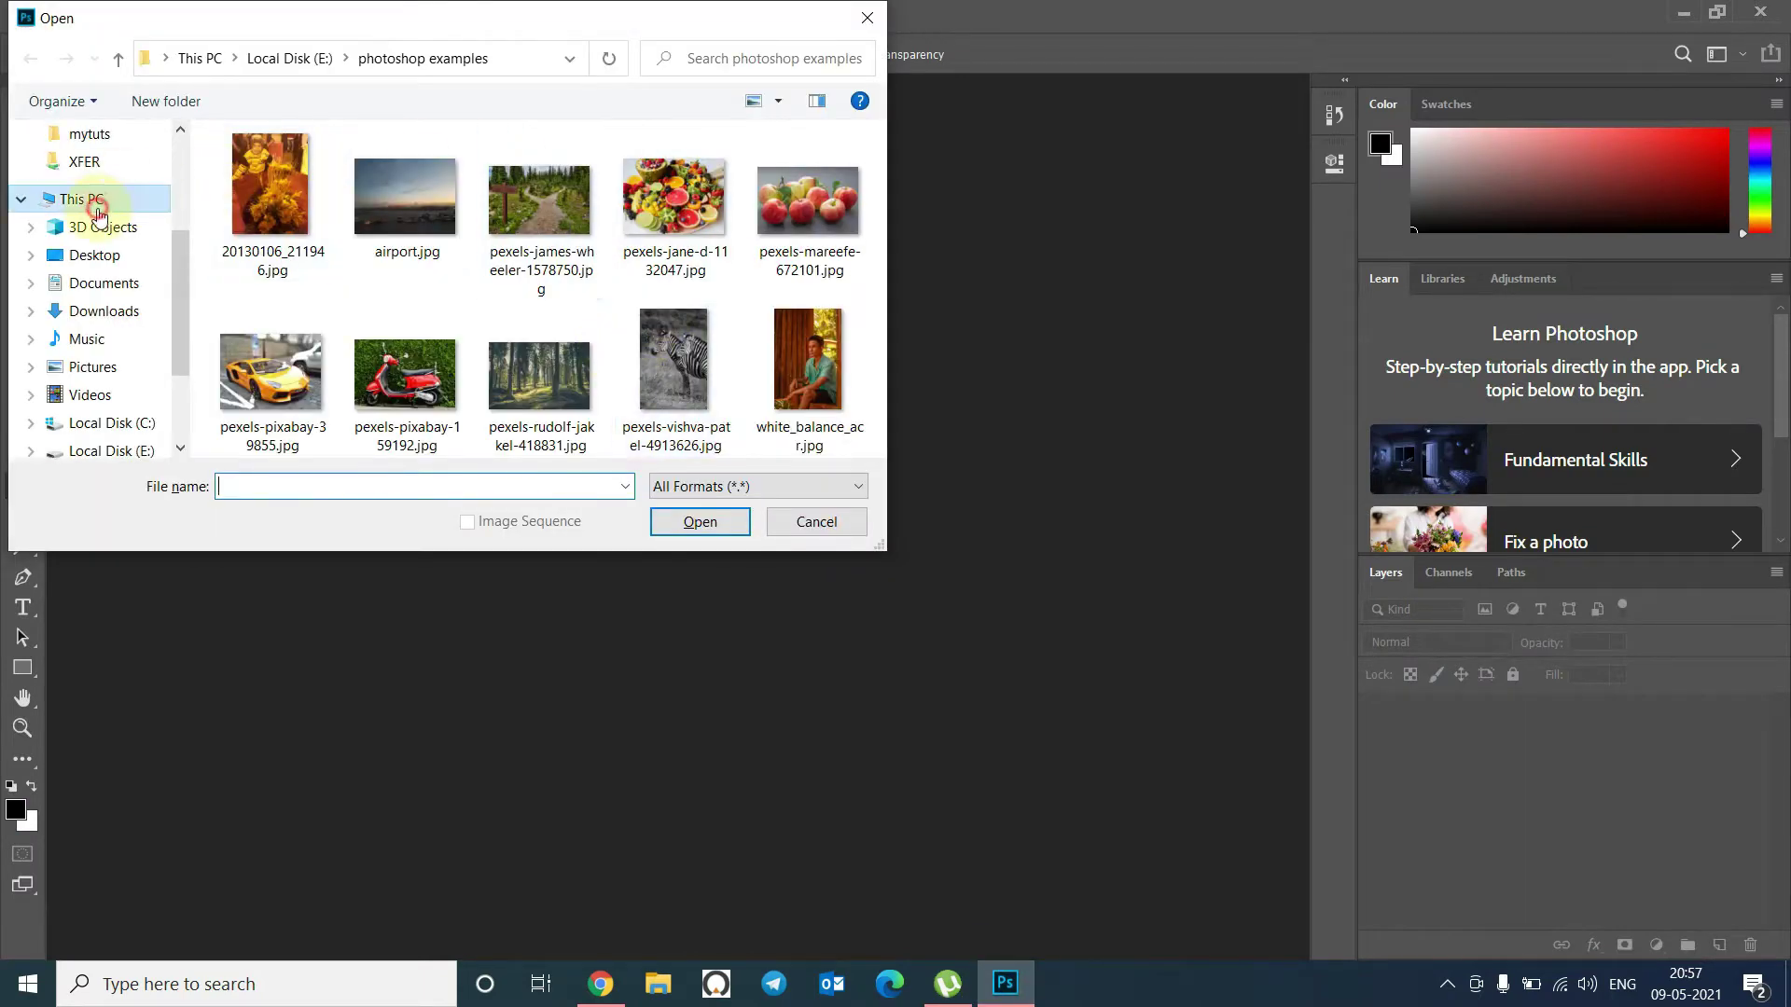
click(93, 254)
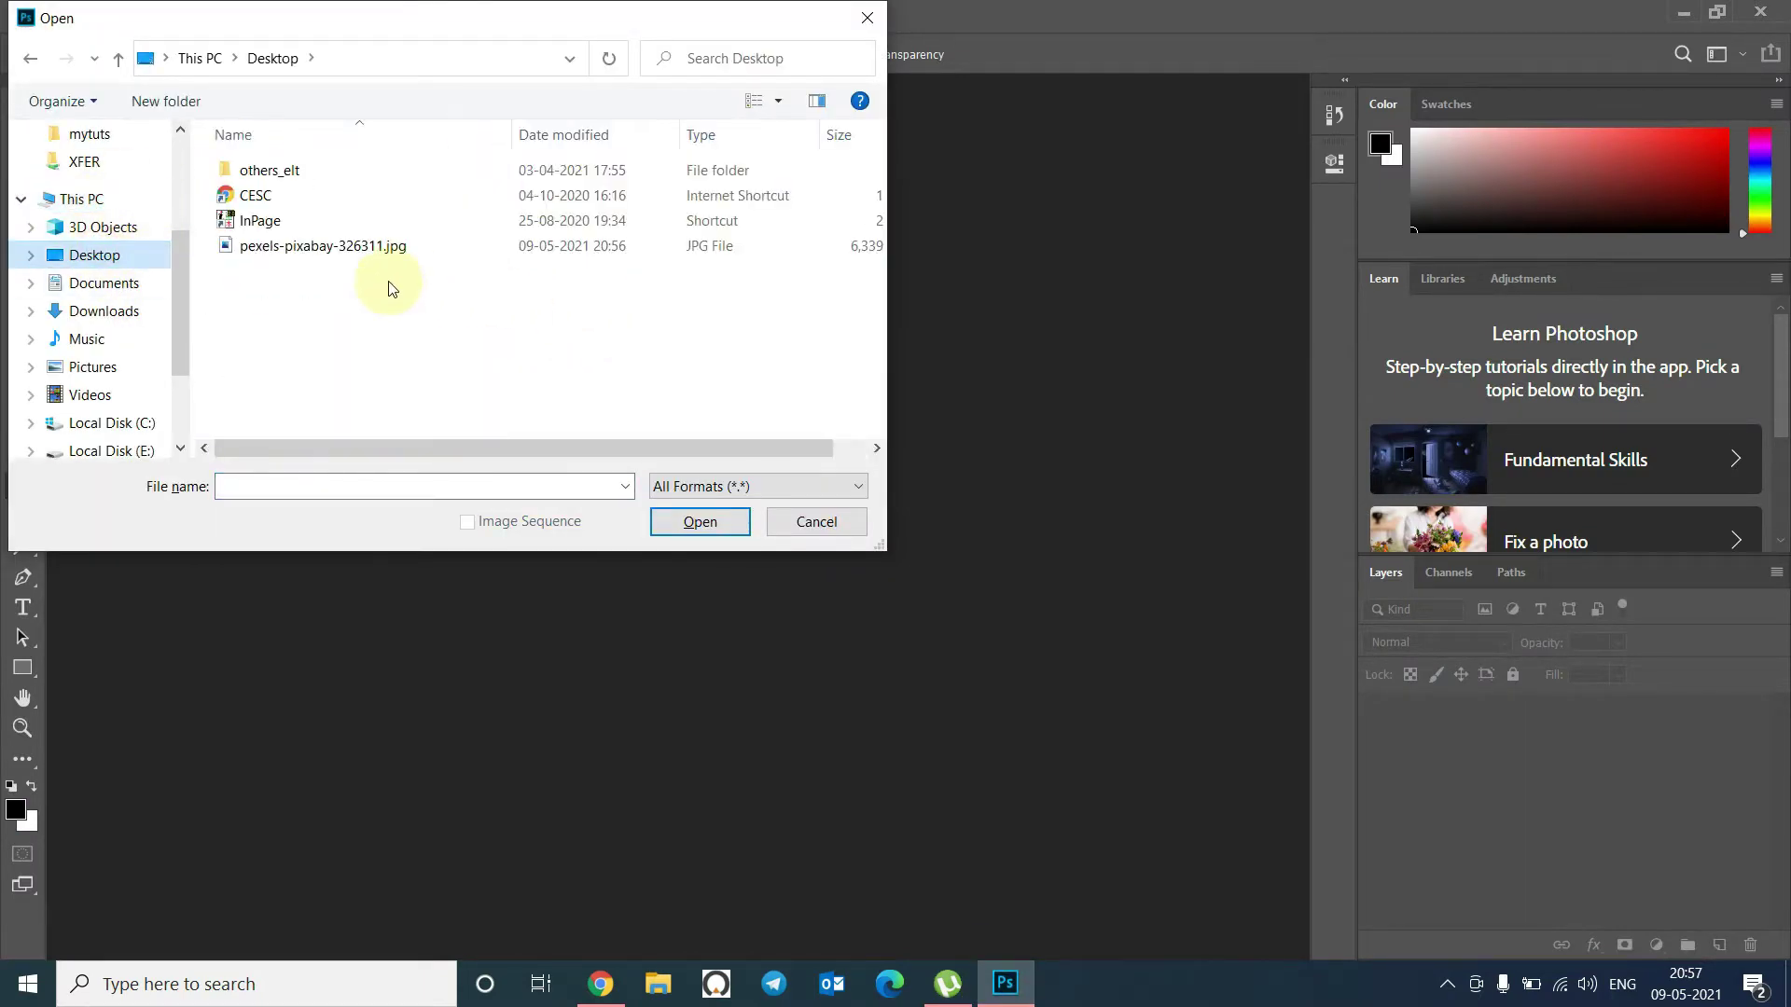
click(299, 246)
click(700, 521)
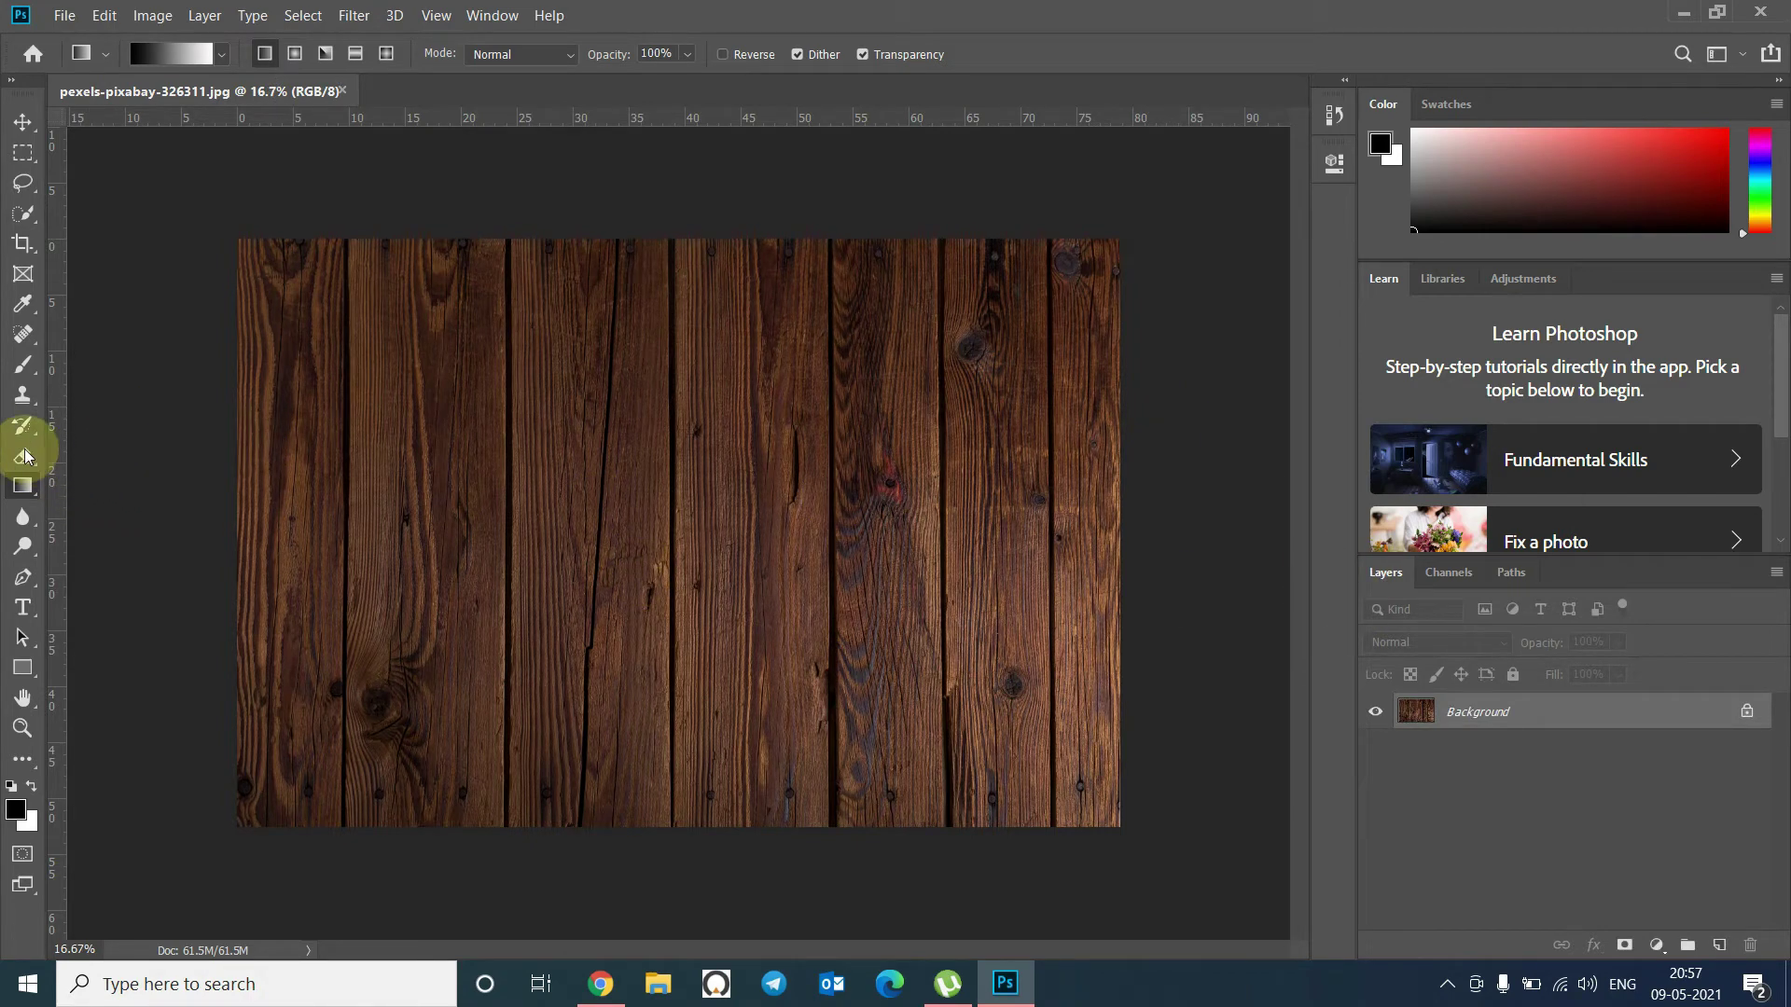
- Add an ASUS text layer on the wooden planks and zoom in on it
click(23, 609)
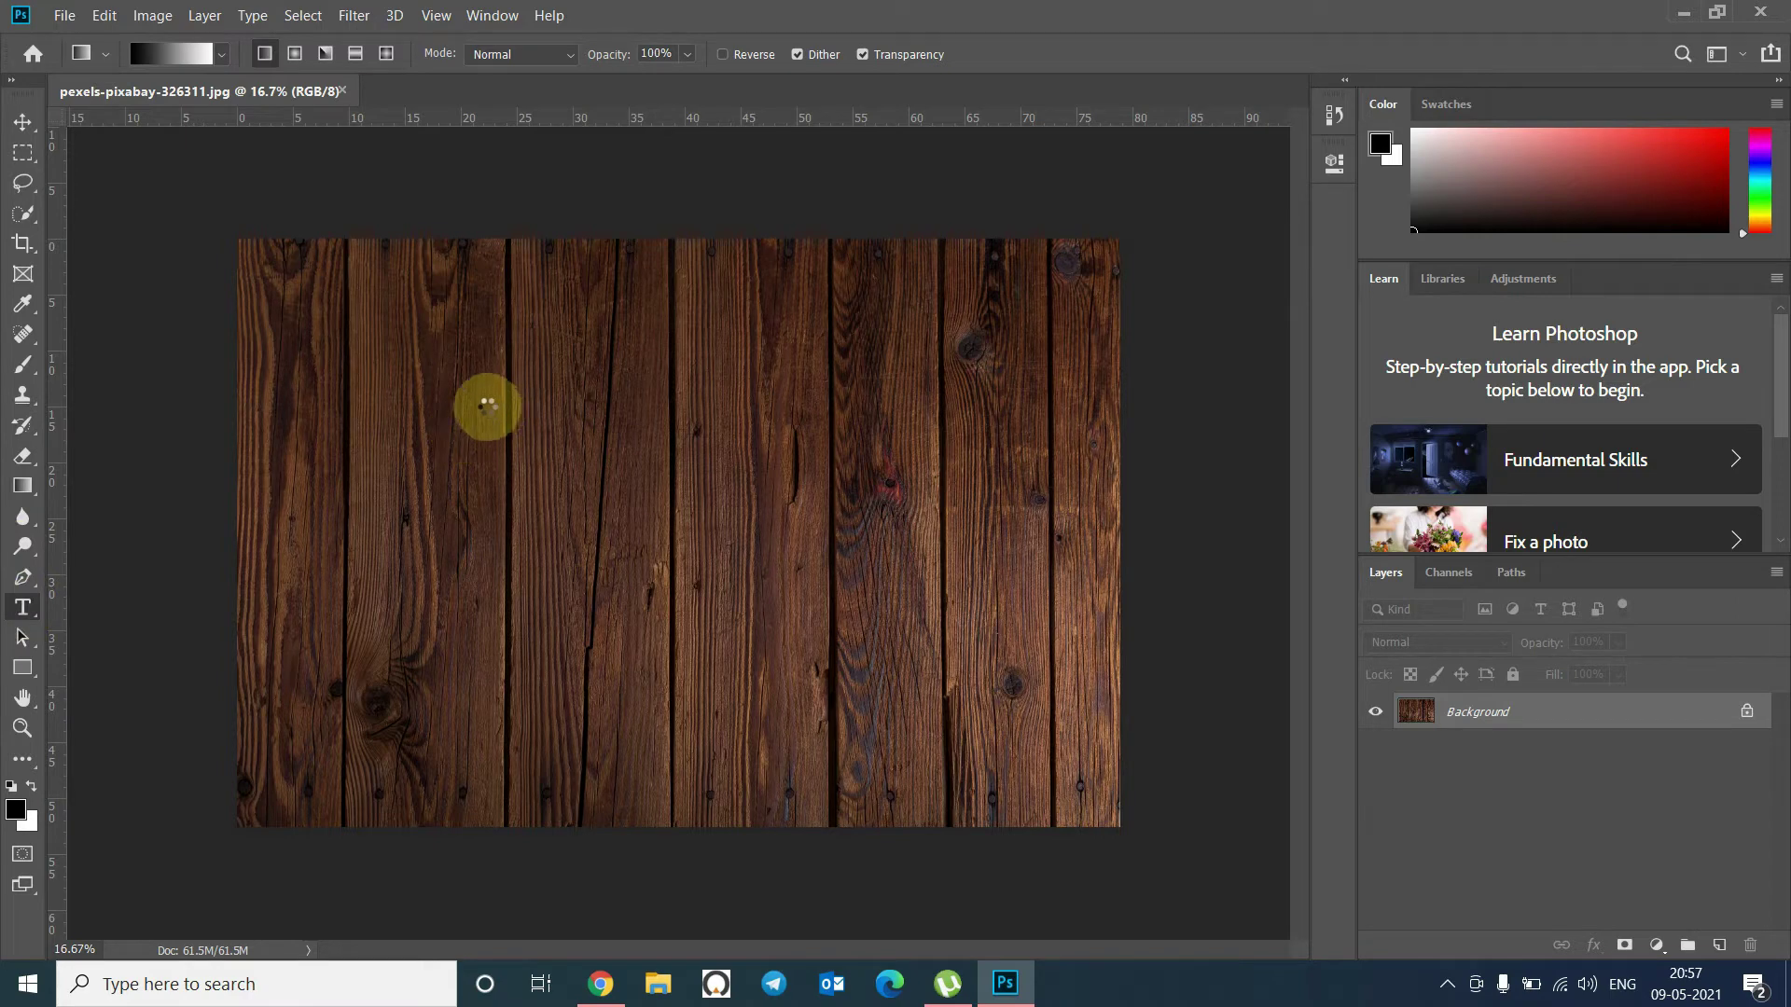
click(448, 360)
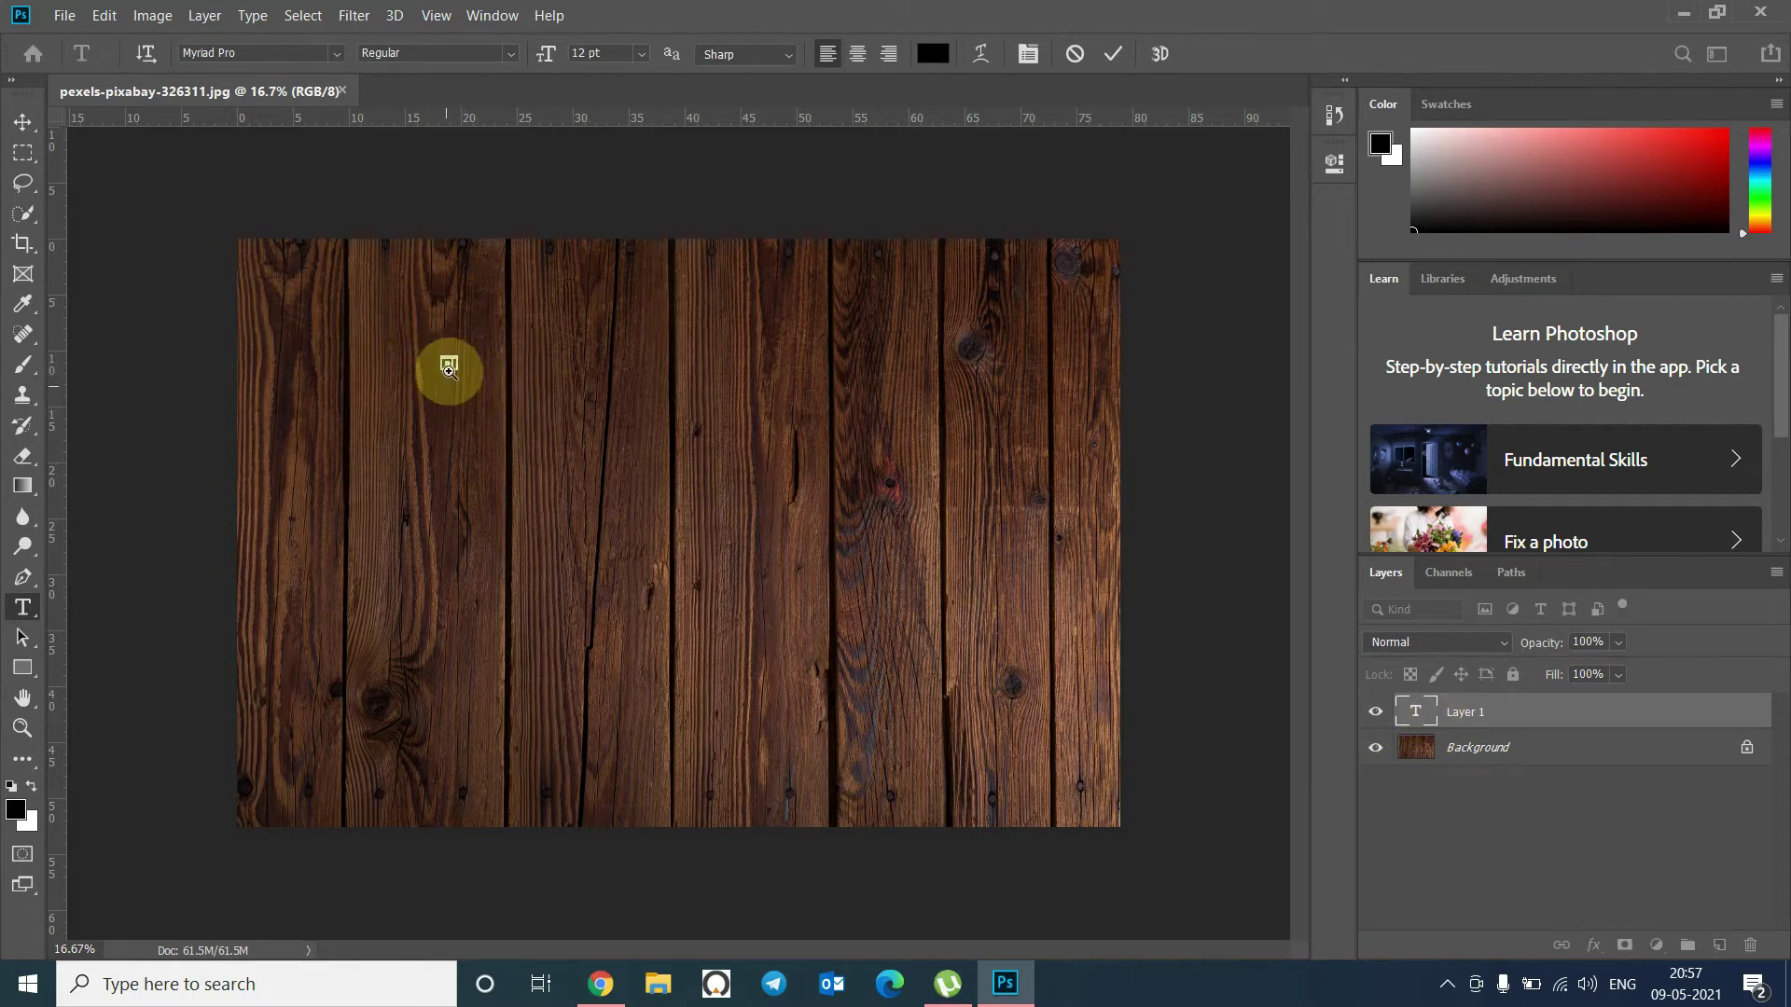
ctrl+click(462, 374)
ctrl+click(396, 332)
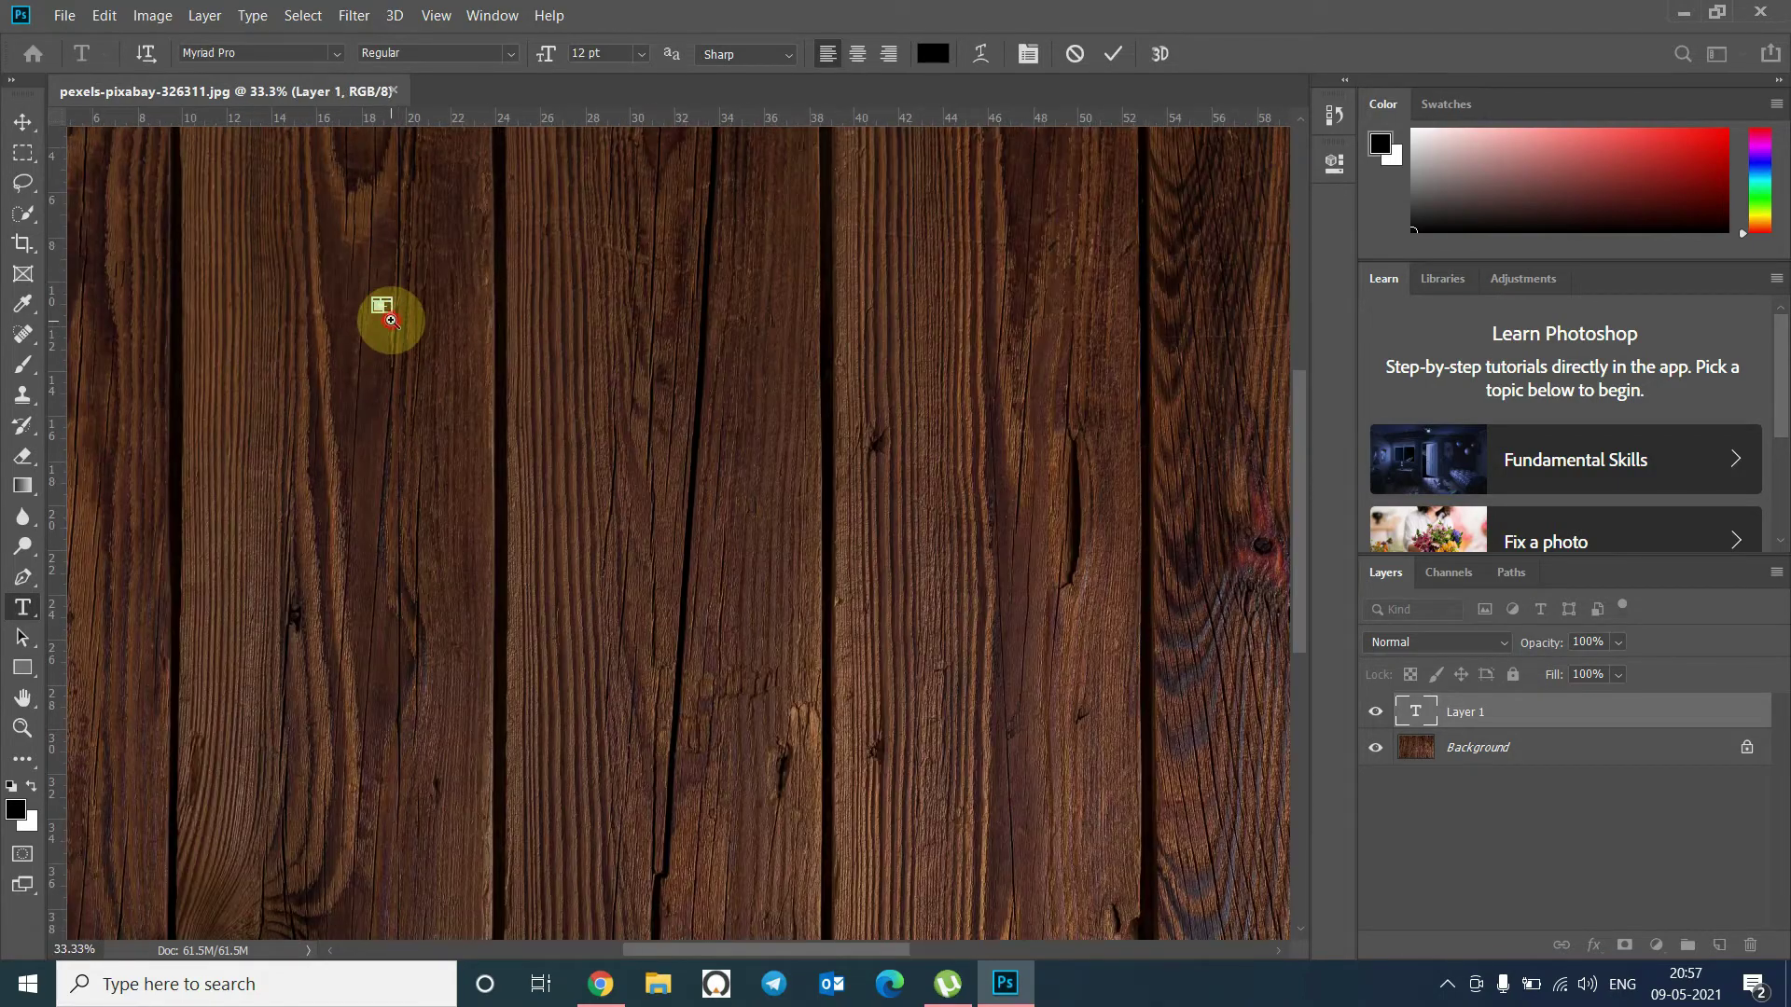
ctrl+click(382, 312)
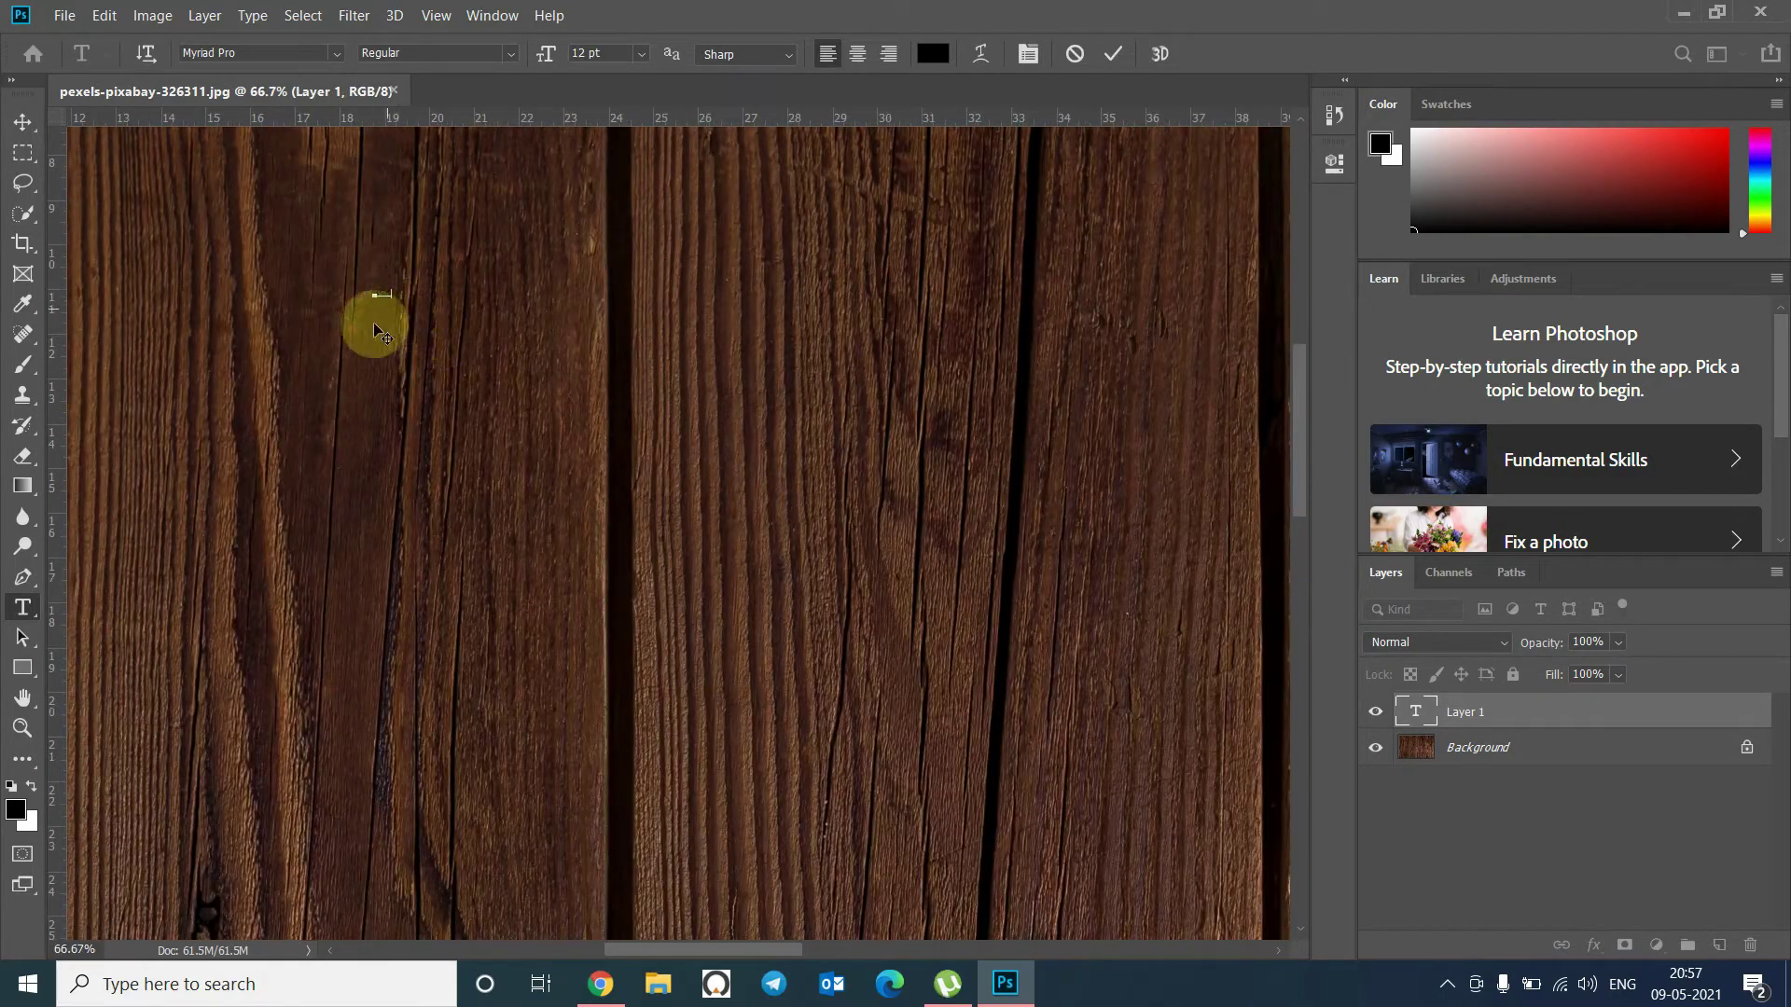
- Set the ASUS text size to 72 pt
key(ctrl+a)
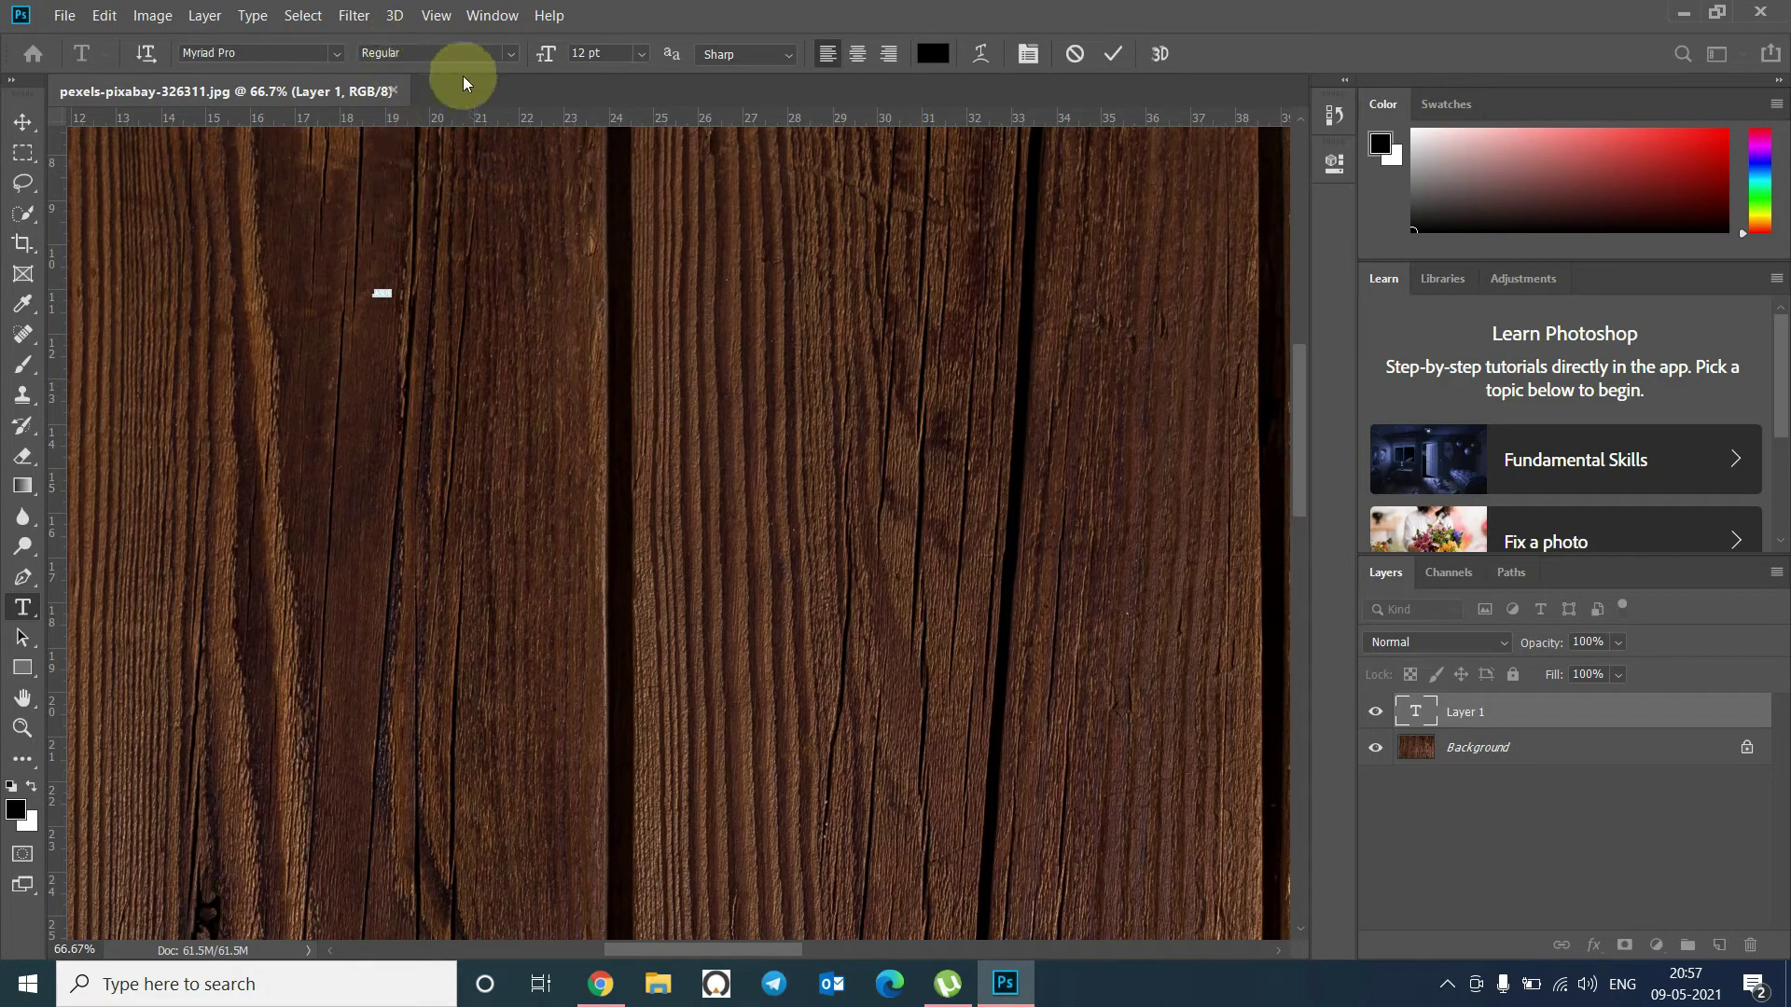
click(642, 54)
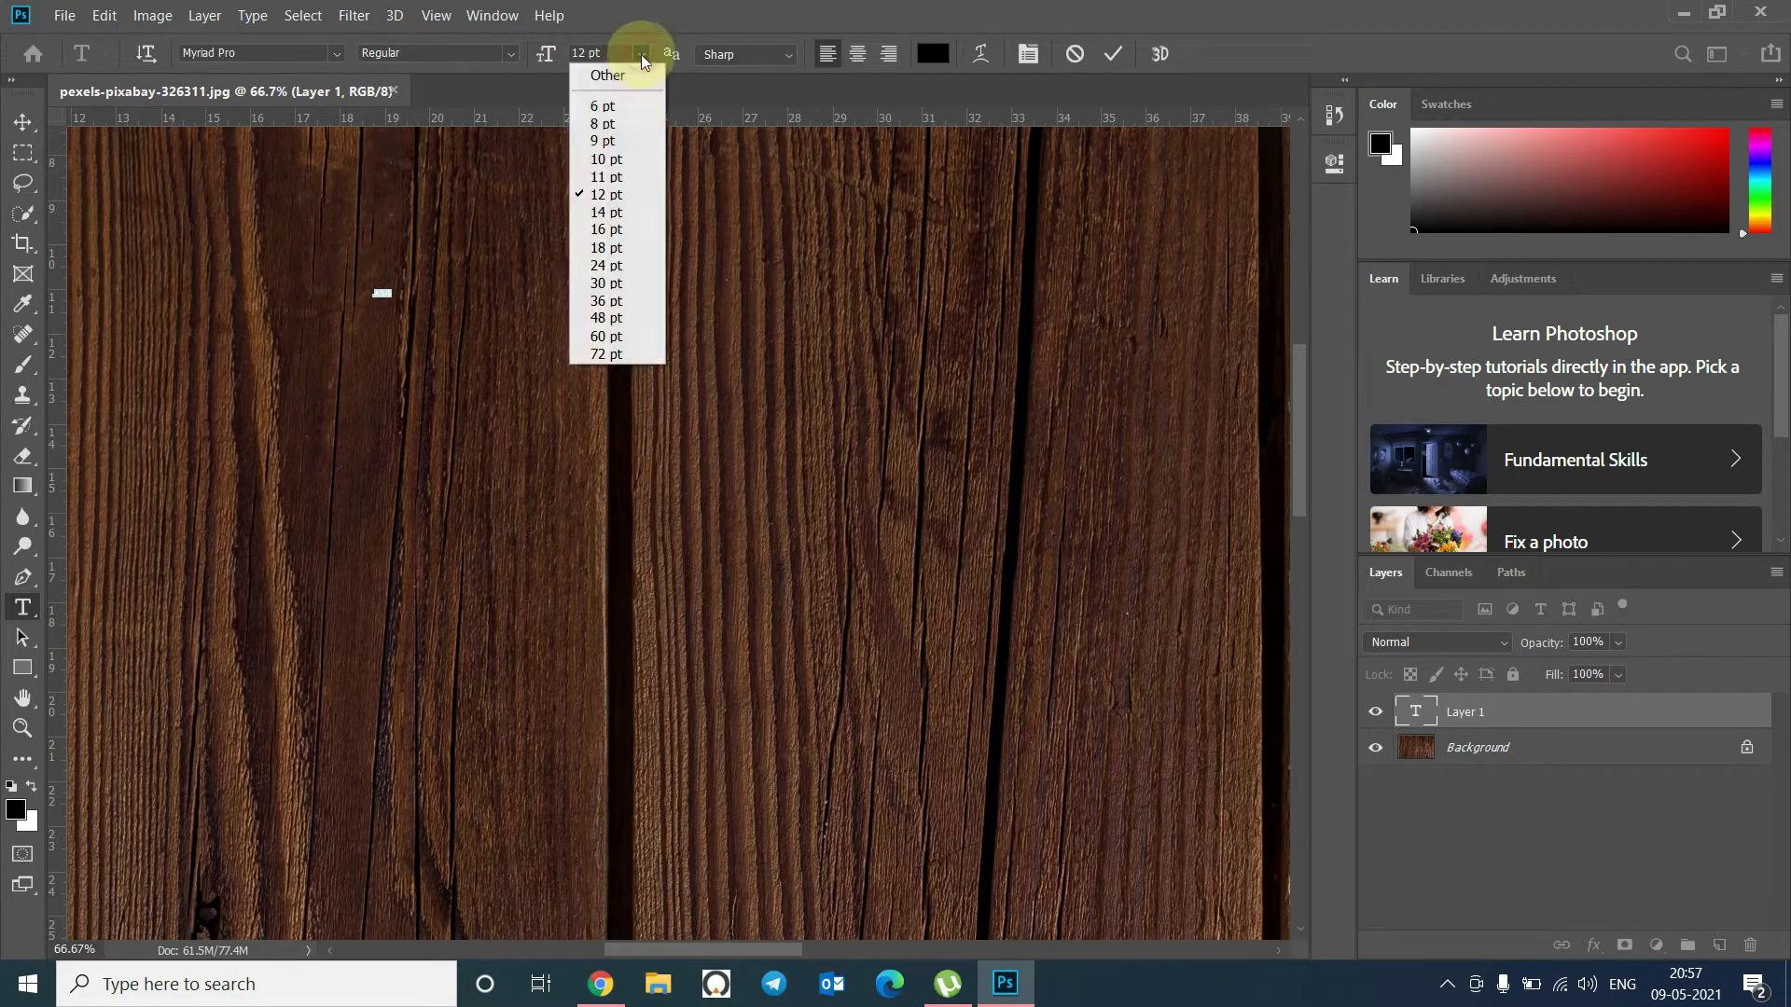
click(608, 351)
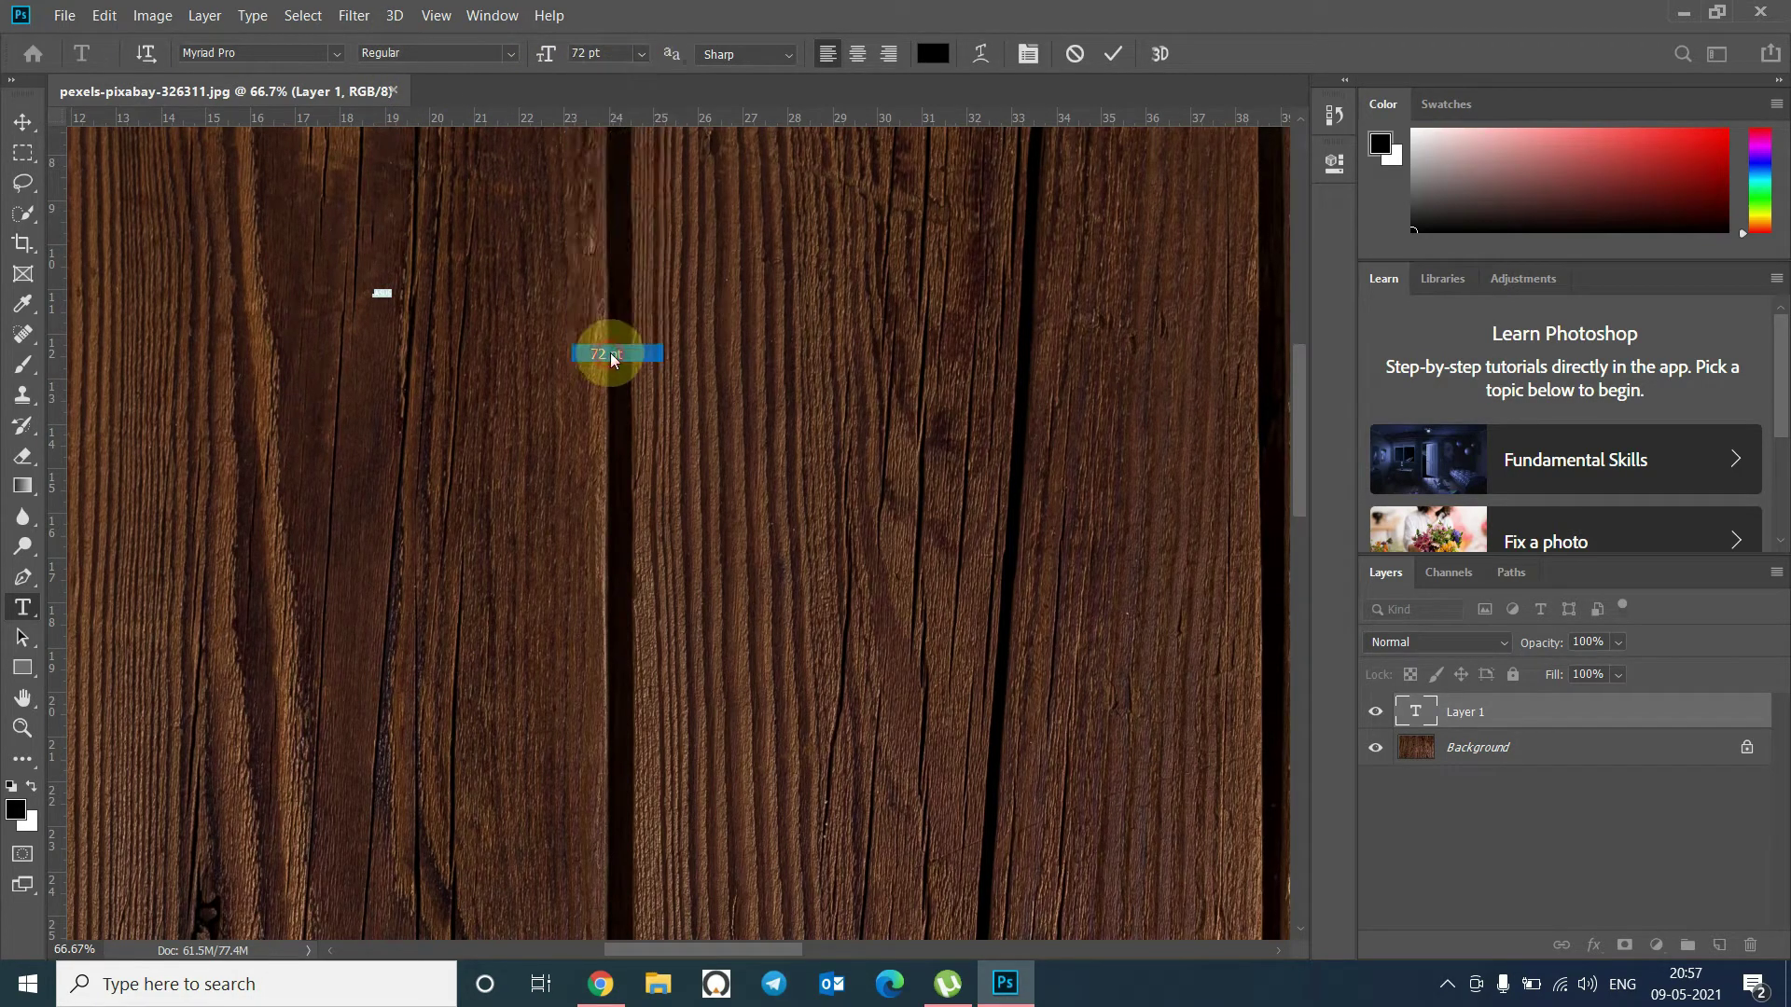
click(338, 56)
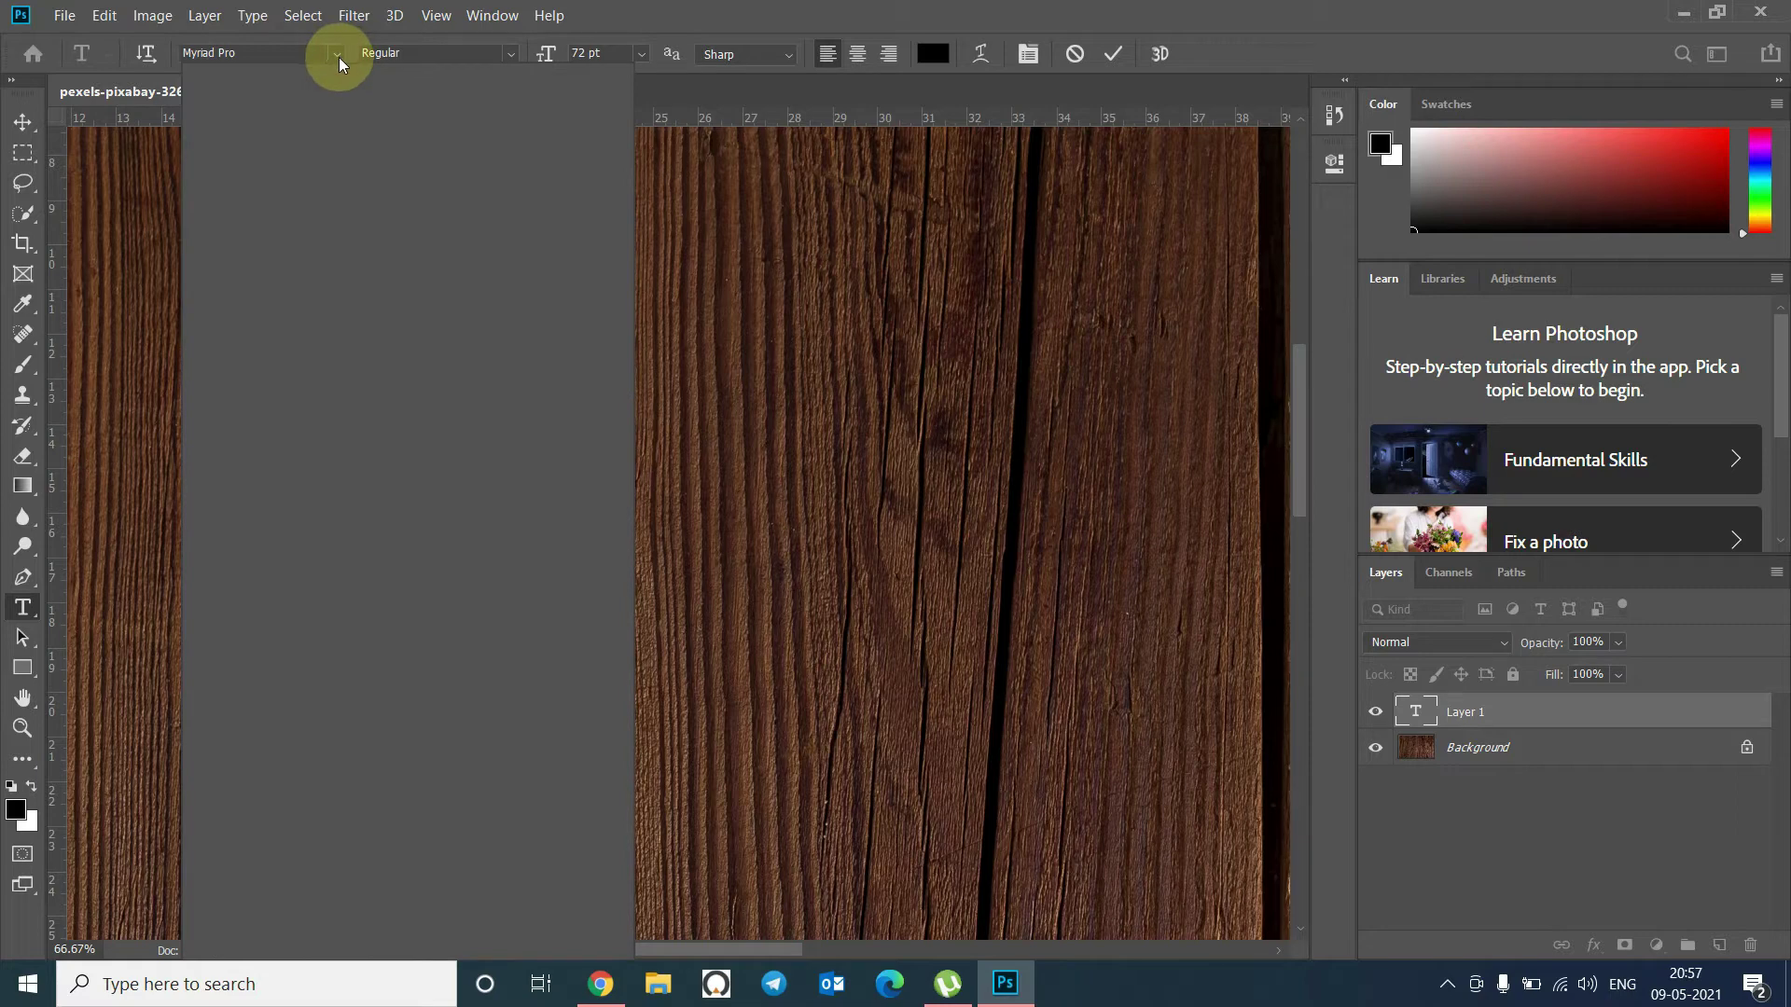
- Set the ASUS text font to Cooper Std Black
scroll(315, 365, down, 3)
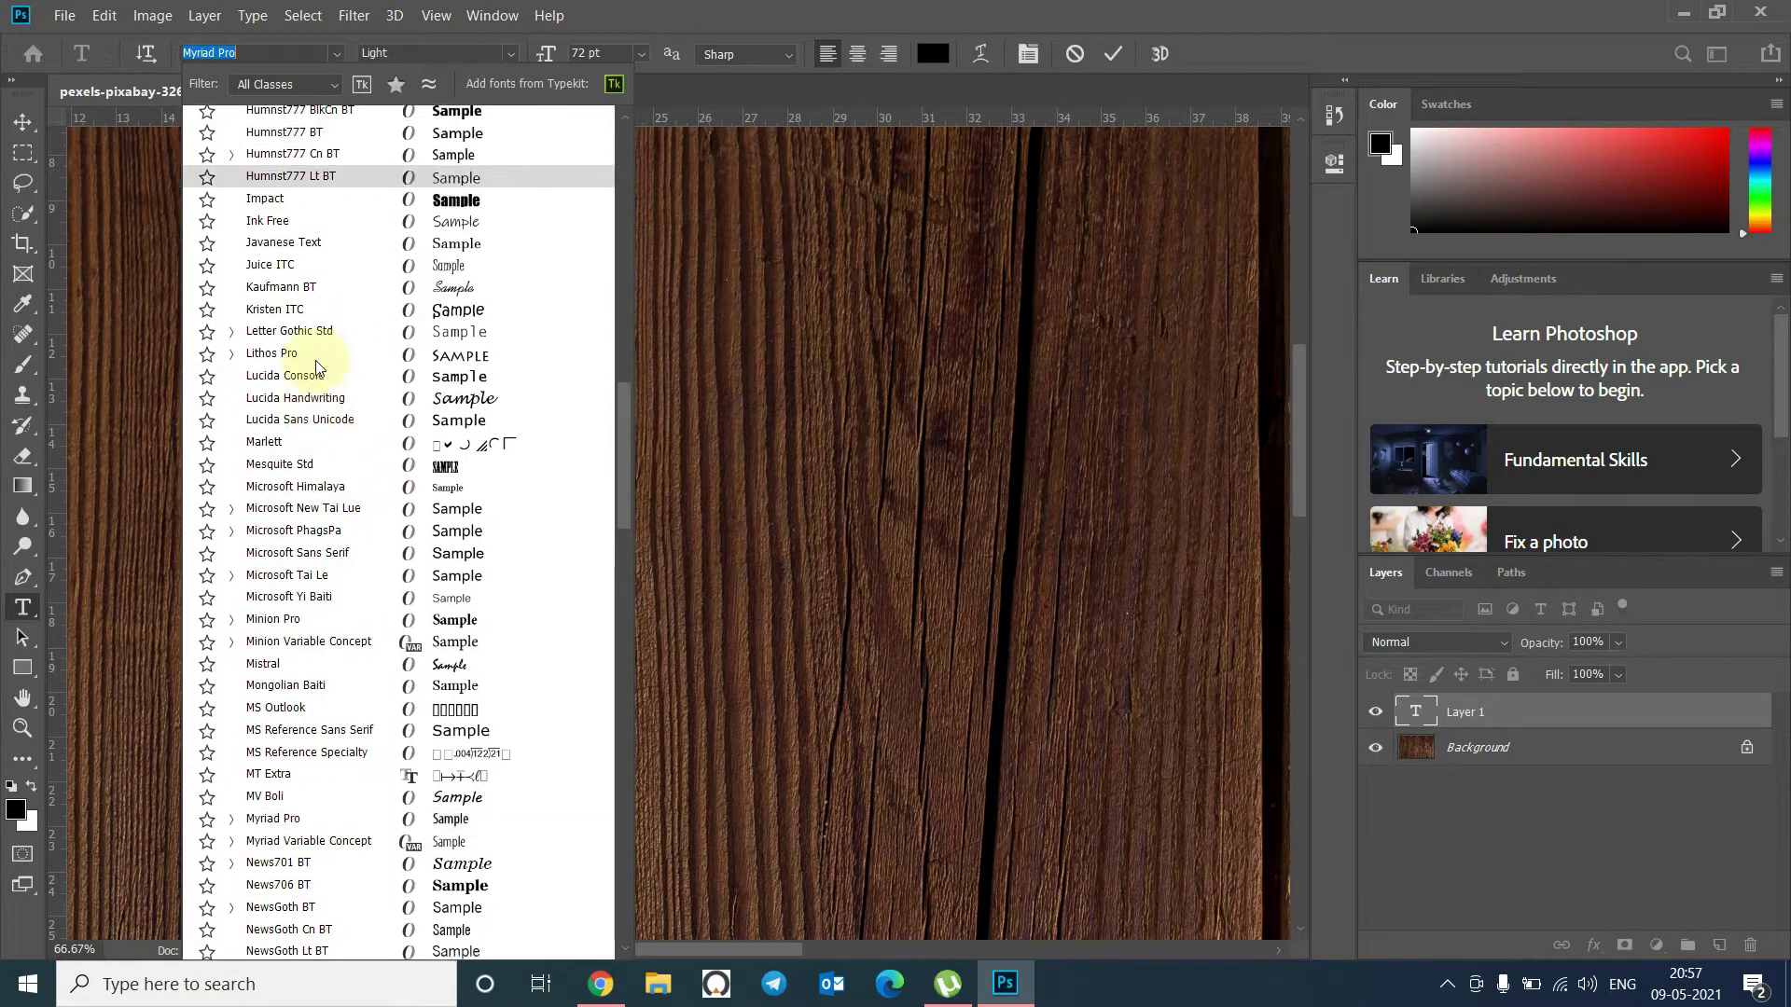
scroll(315, 365, up, 2)
scroll(315, 366, up, 2)
scroll(315, 366, up, 1)
scroll(484, 429, up, 3)
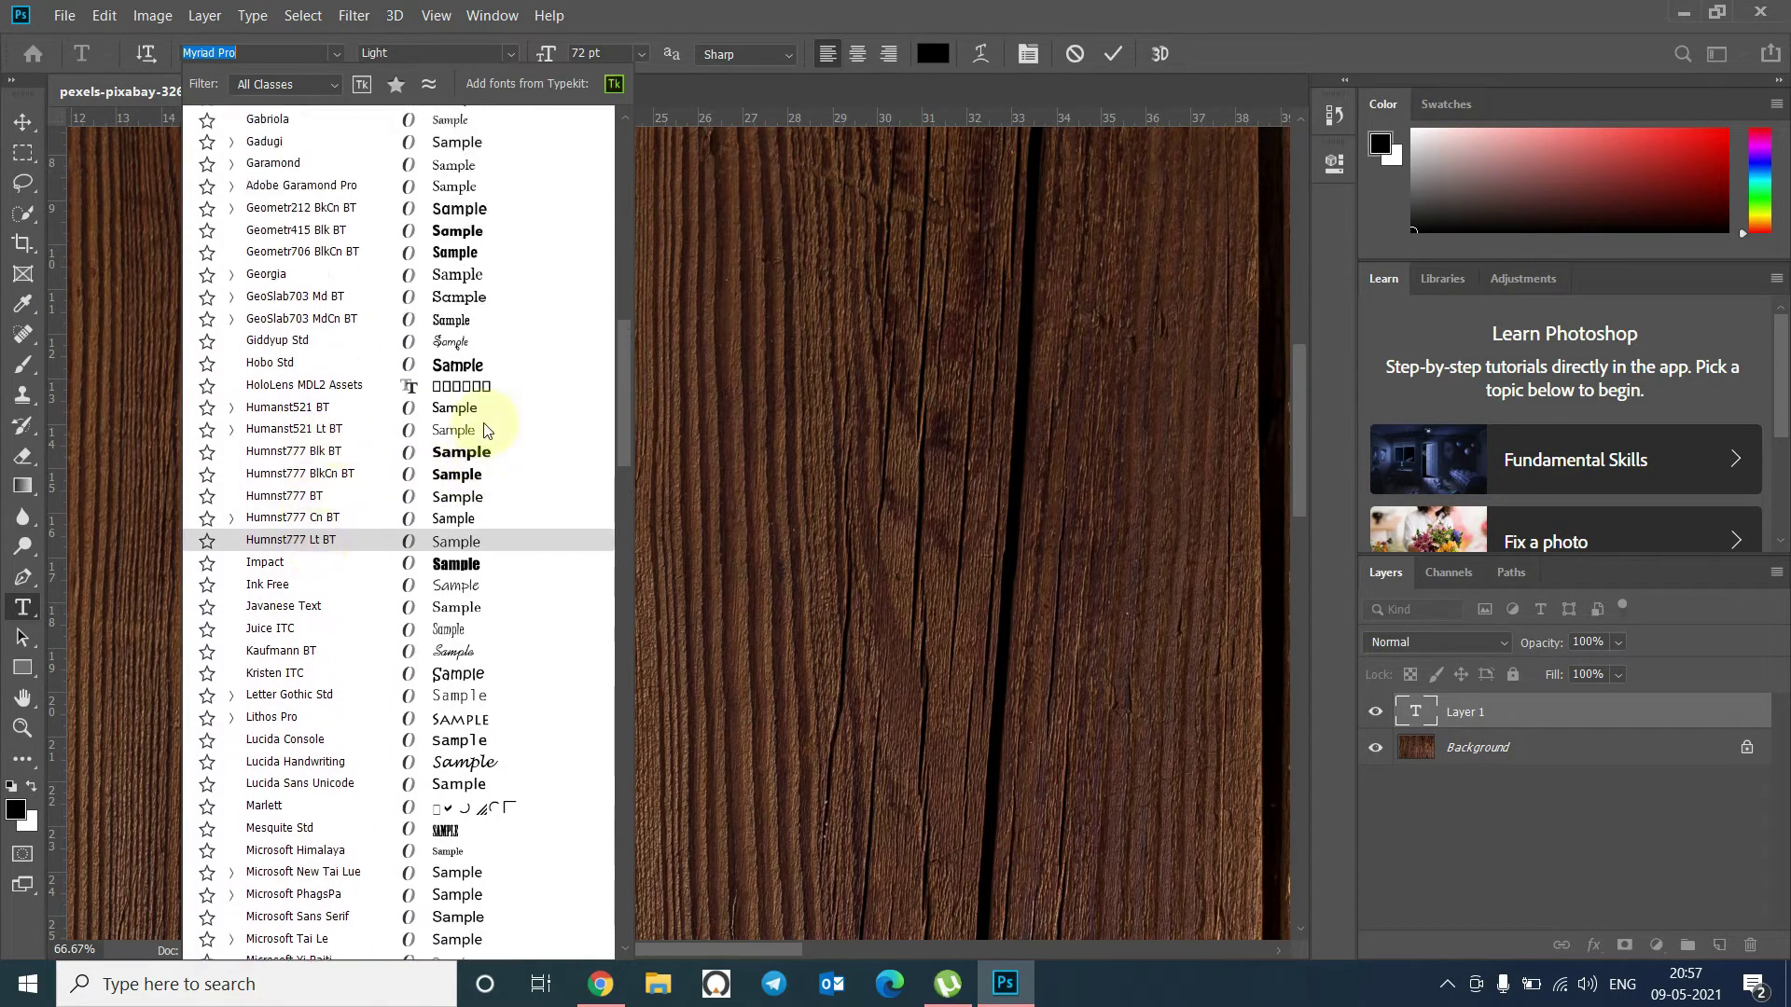
scroll(360, 579, up, 3)
scroll(400, 740, up, 3)
scroll(388, 799, up, 2)
scroll(343, 855, up, 2)
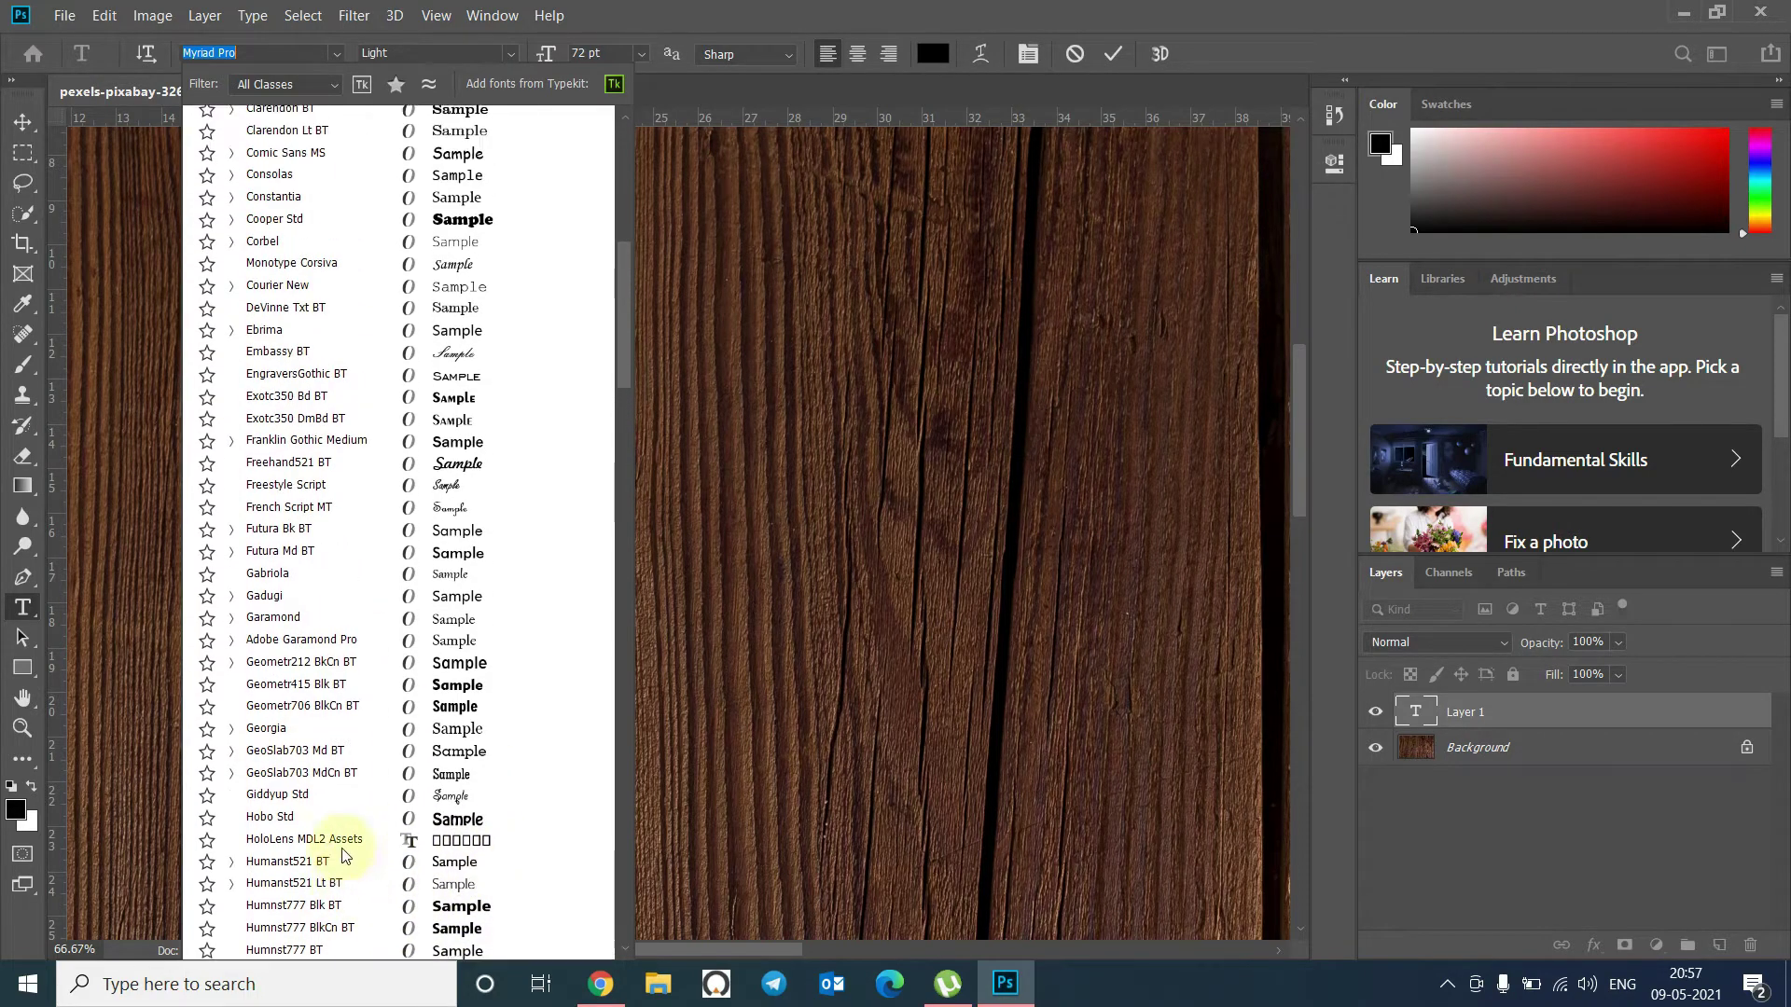
scroll(368, 852, up, 2)
scroll(392, 653, up, 2)
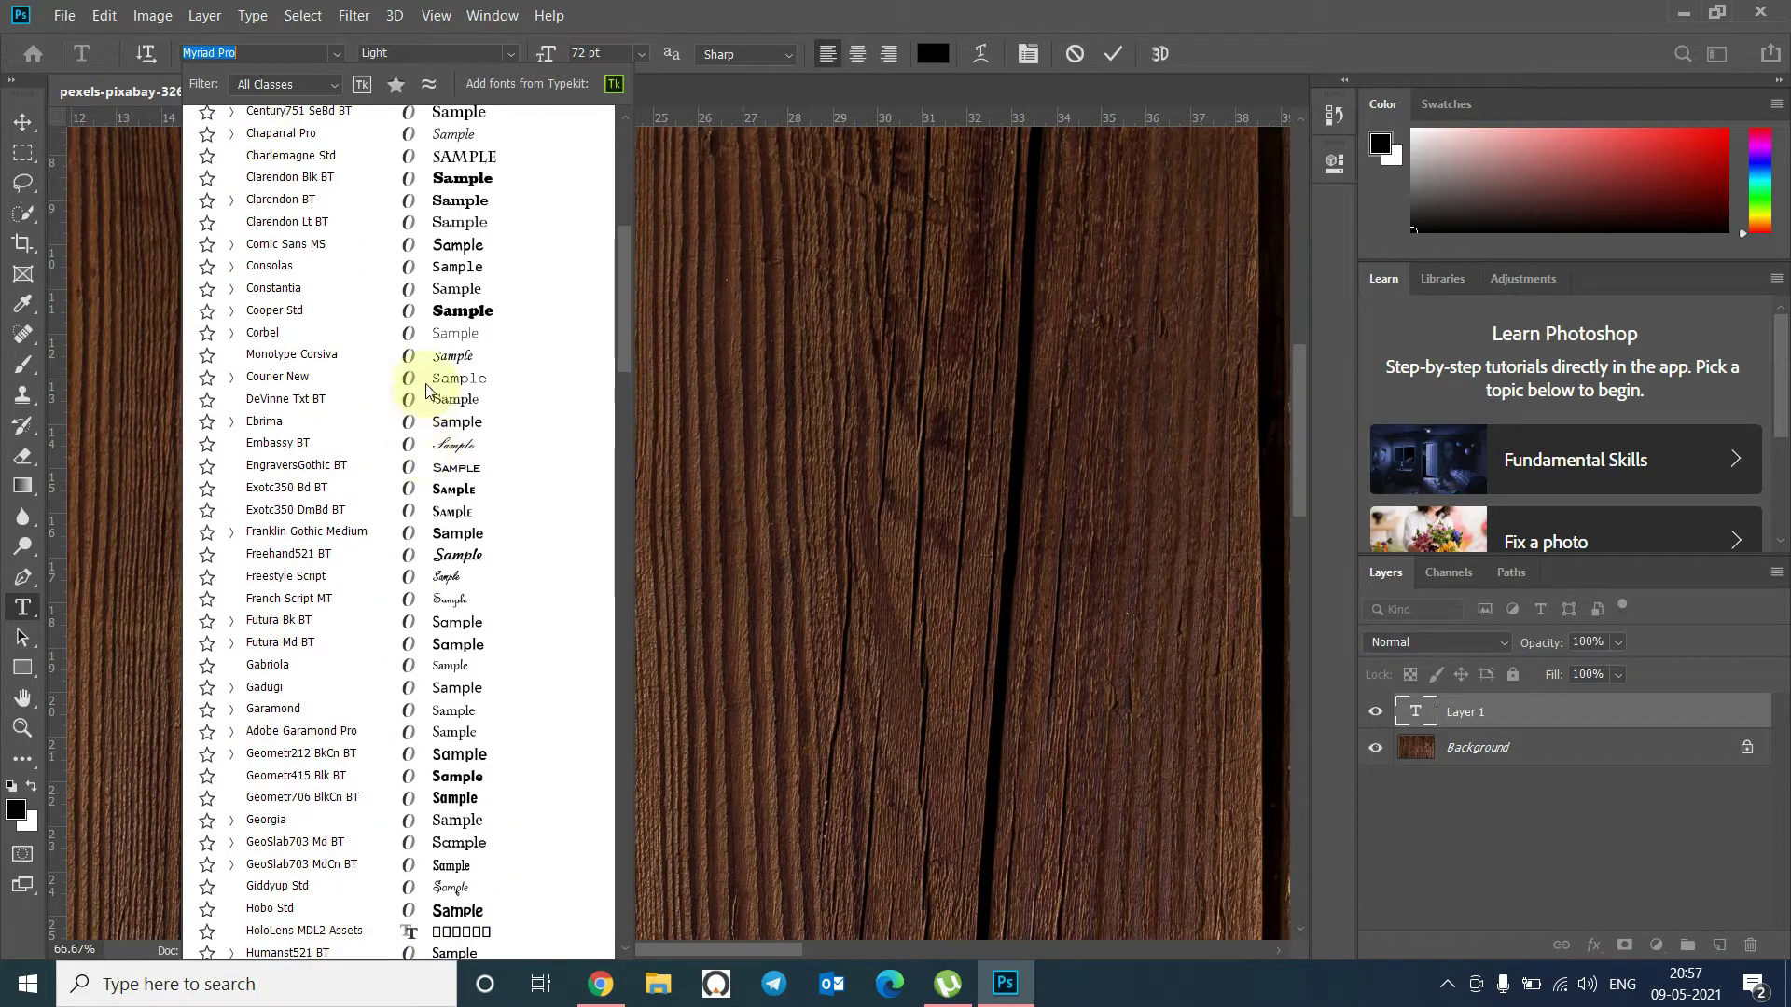
click(274, 311)
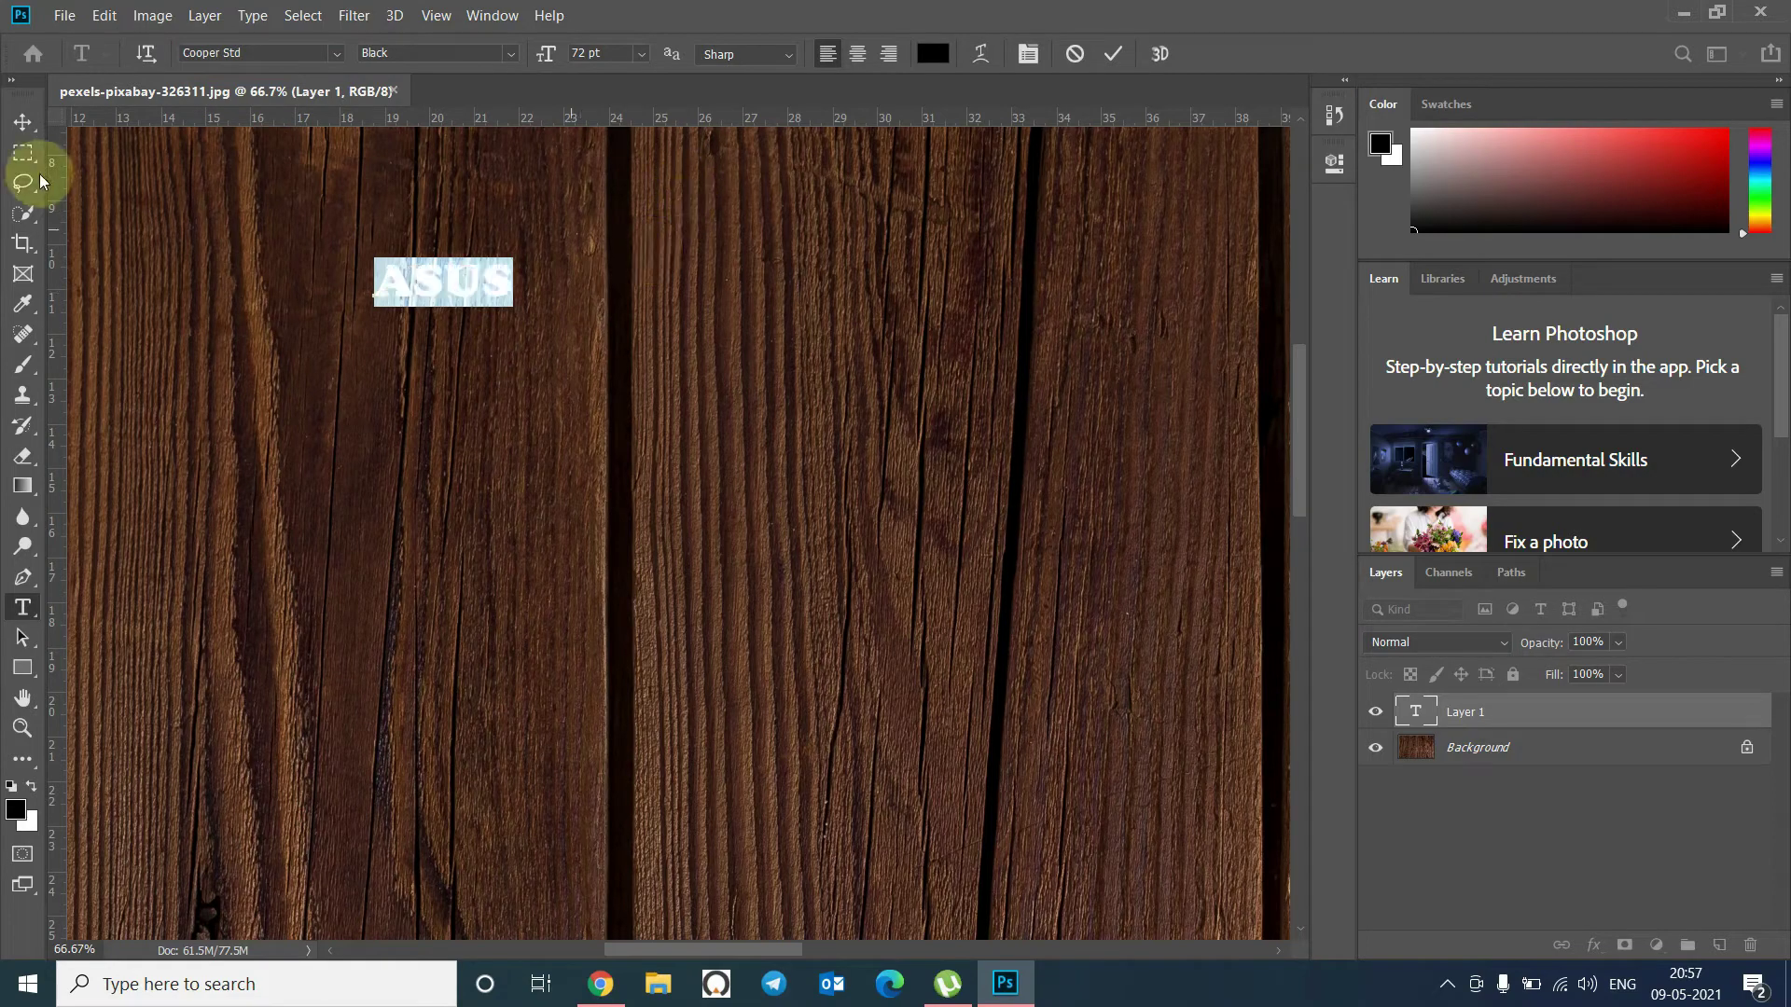
click(24, 122)
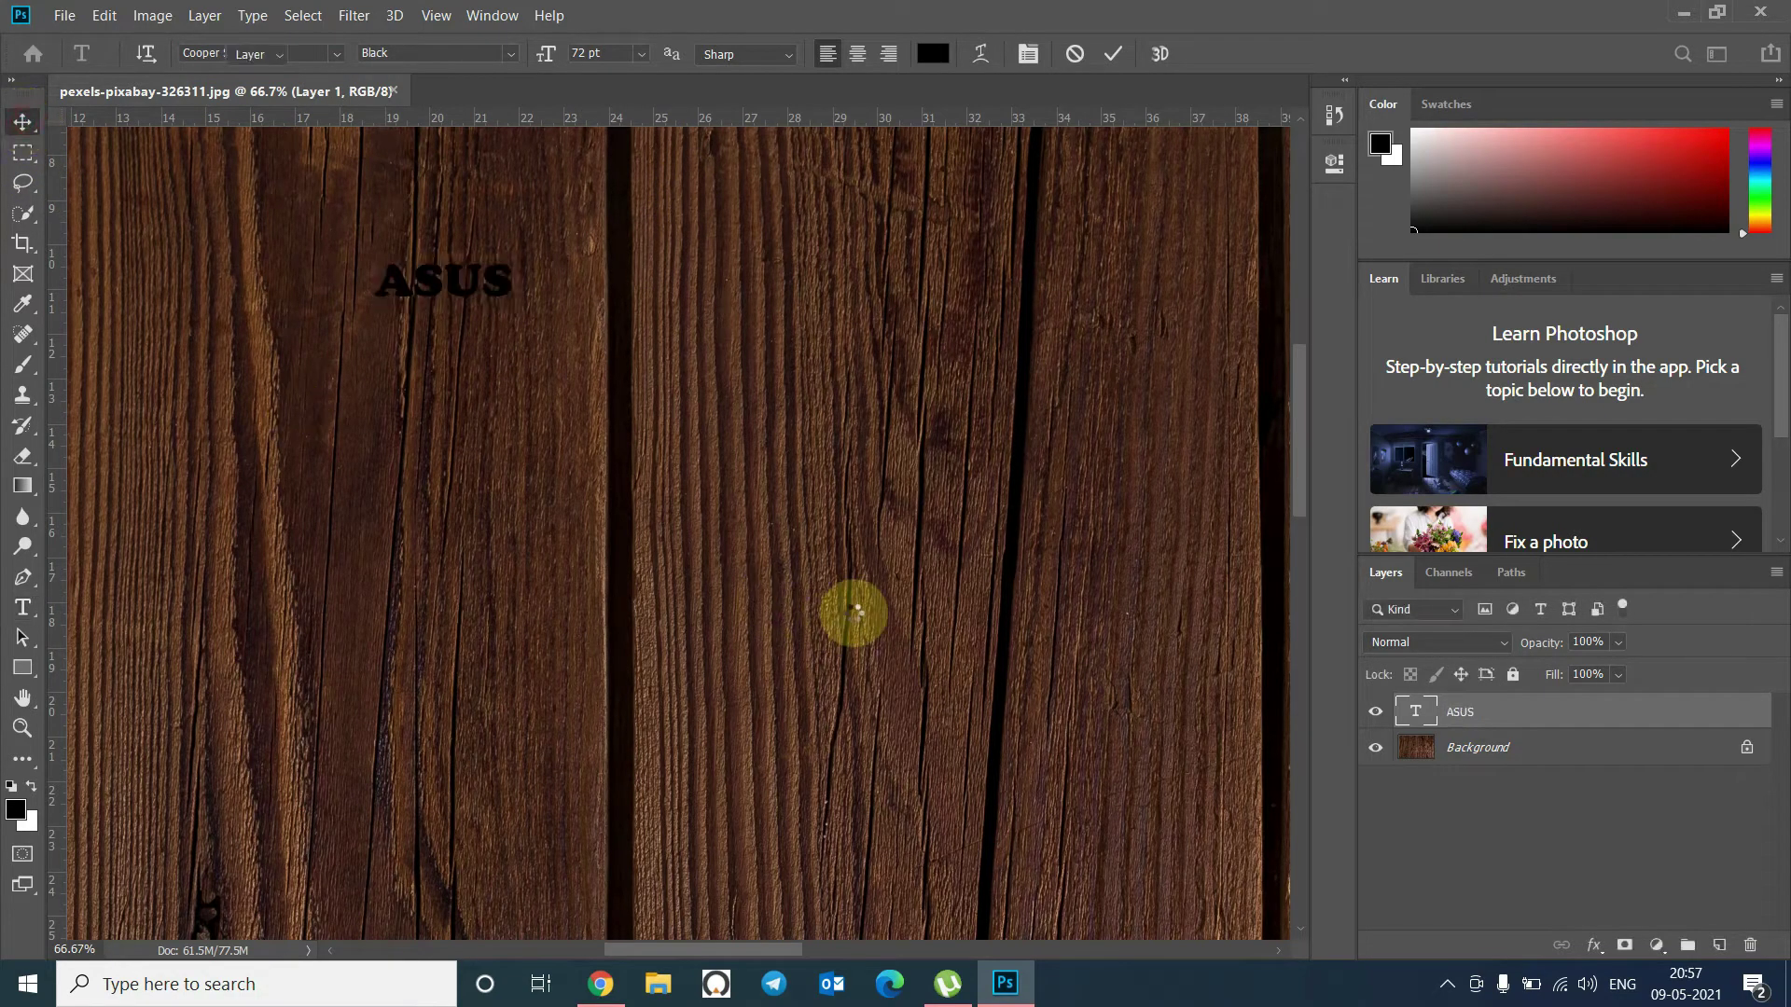
- Change the ASUS text colour to white
click(23, 607)
click(492, 283)
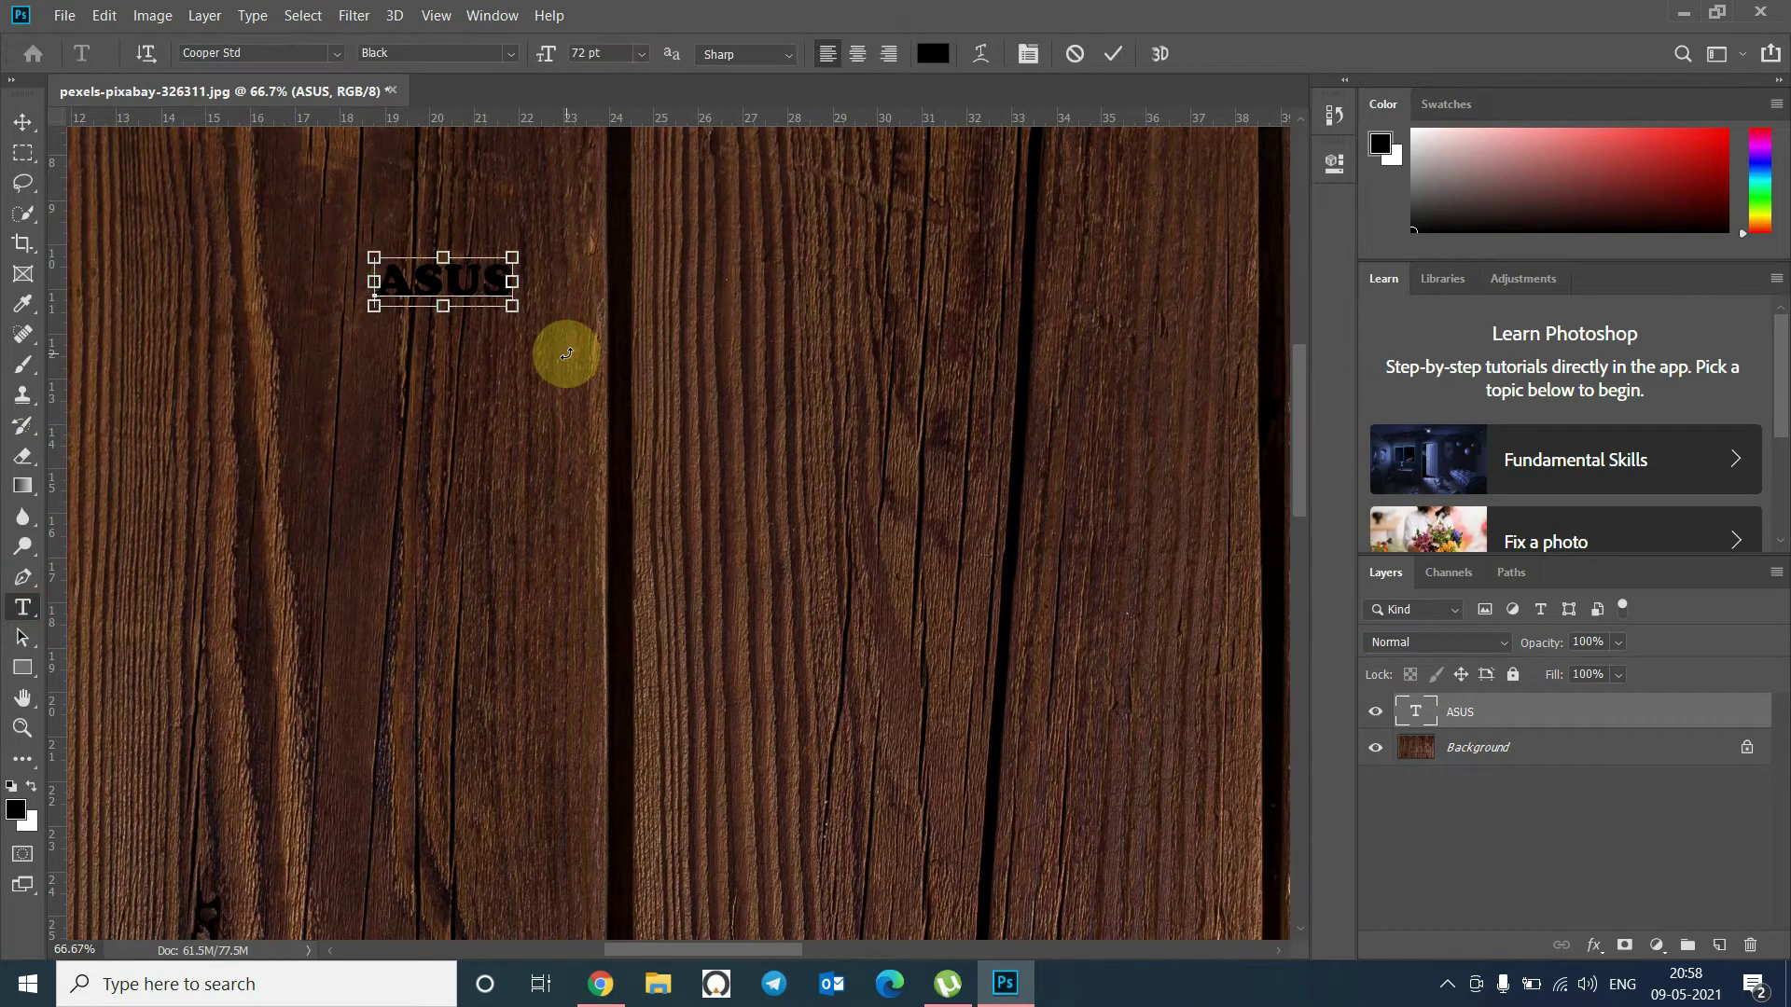
key(ctrl+a)
click(936, 53)
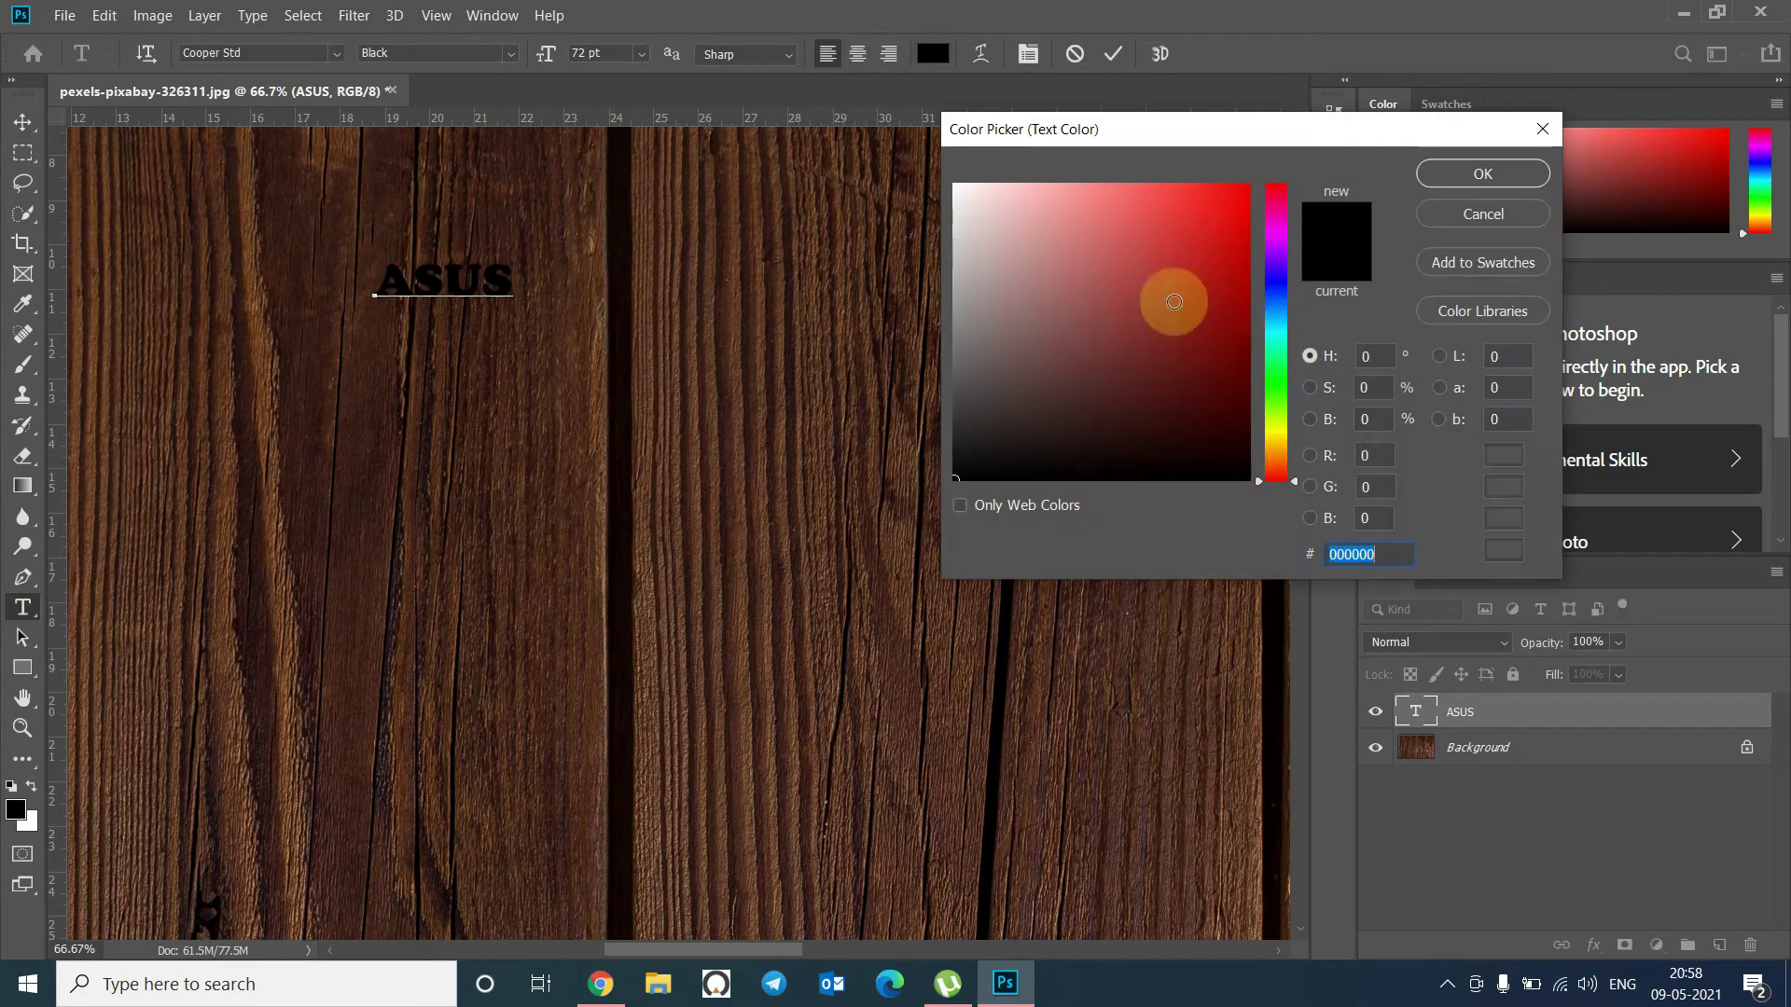
drag(1167, 299, 839, 152)
click(1479, 177)
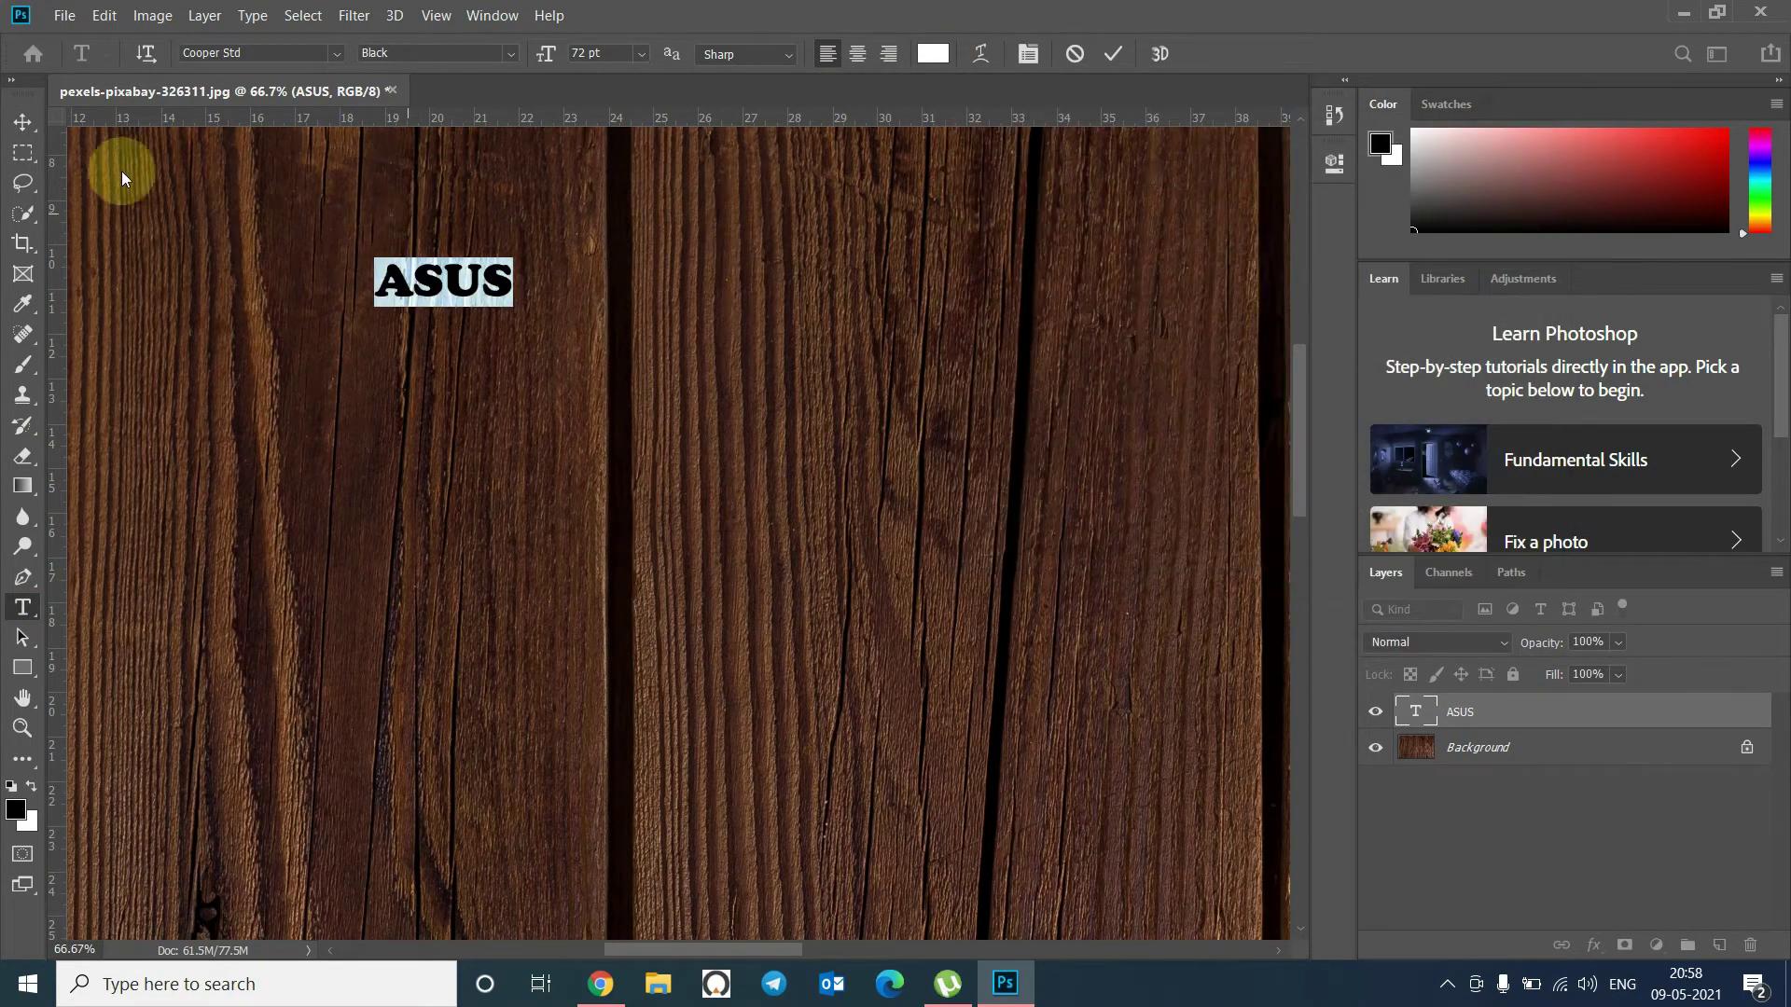
click(24, 121)
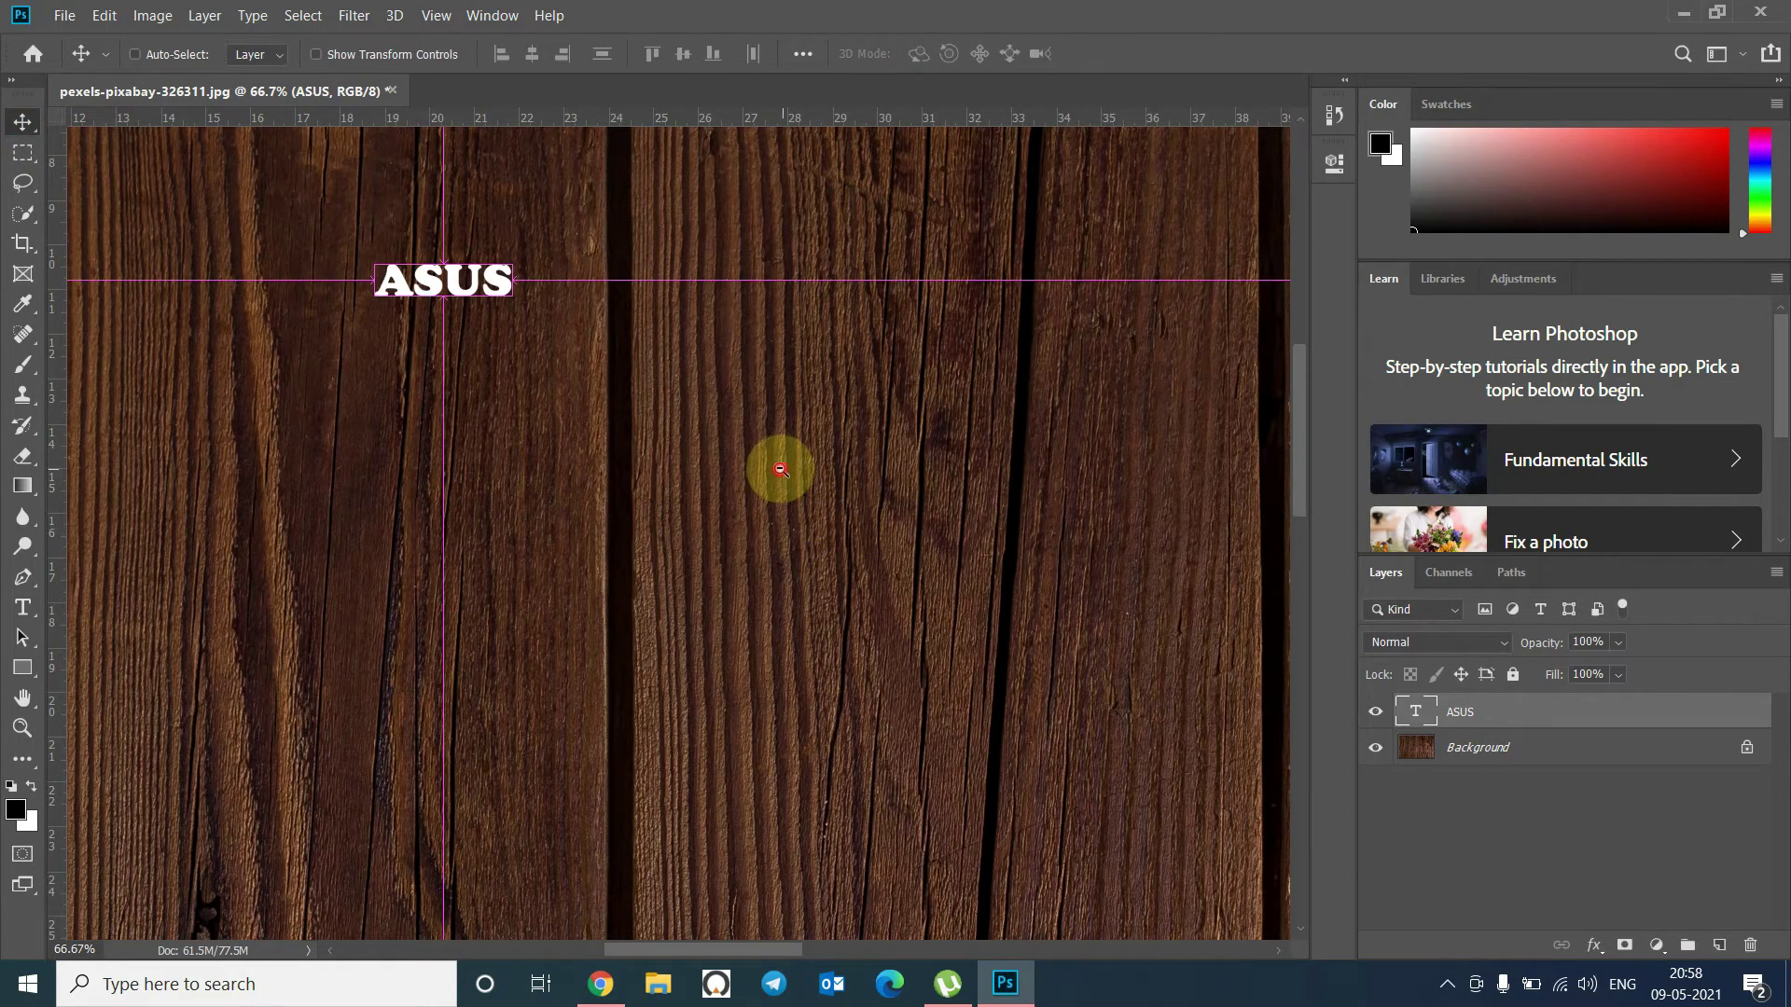
- Free-transform the ASUS text much larger and centre it over the upper planks
key(ctrl+minus)
key(ctrl+minus)
key(ctrl+minus)
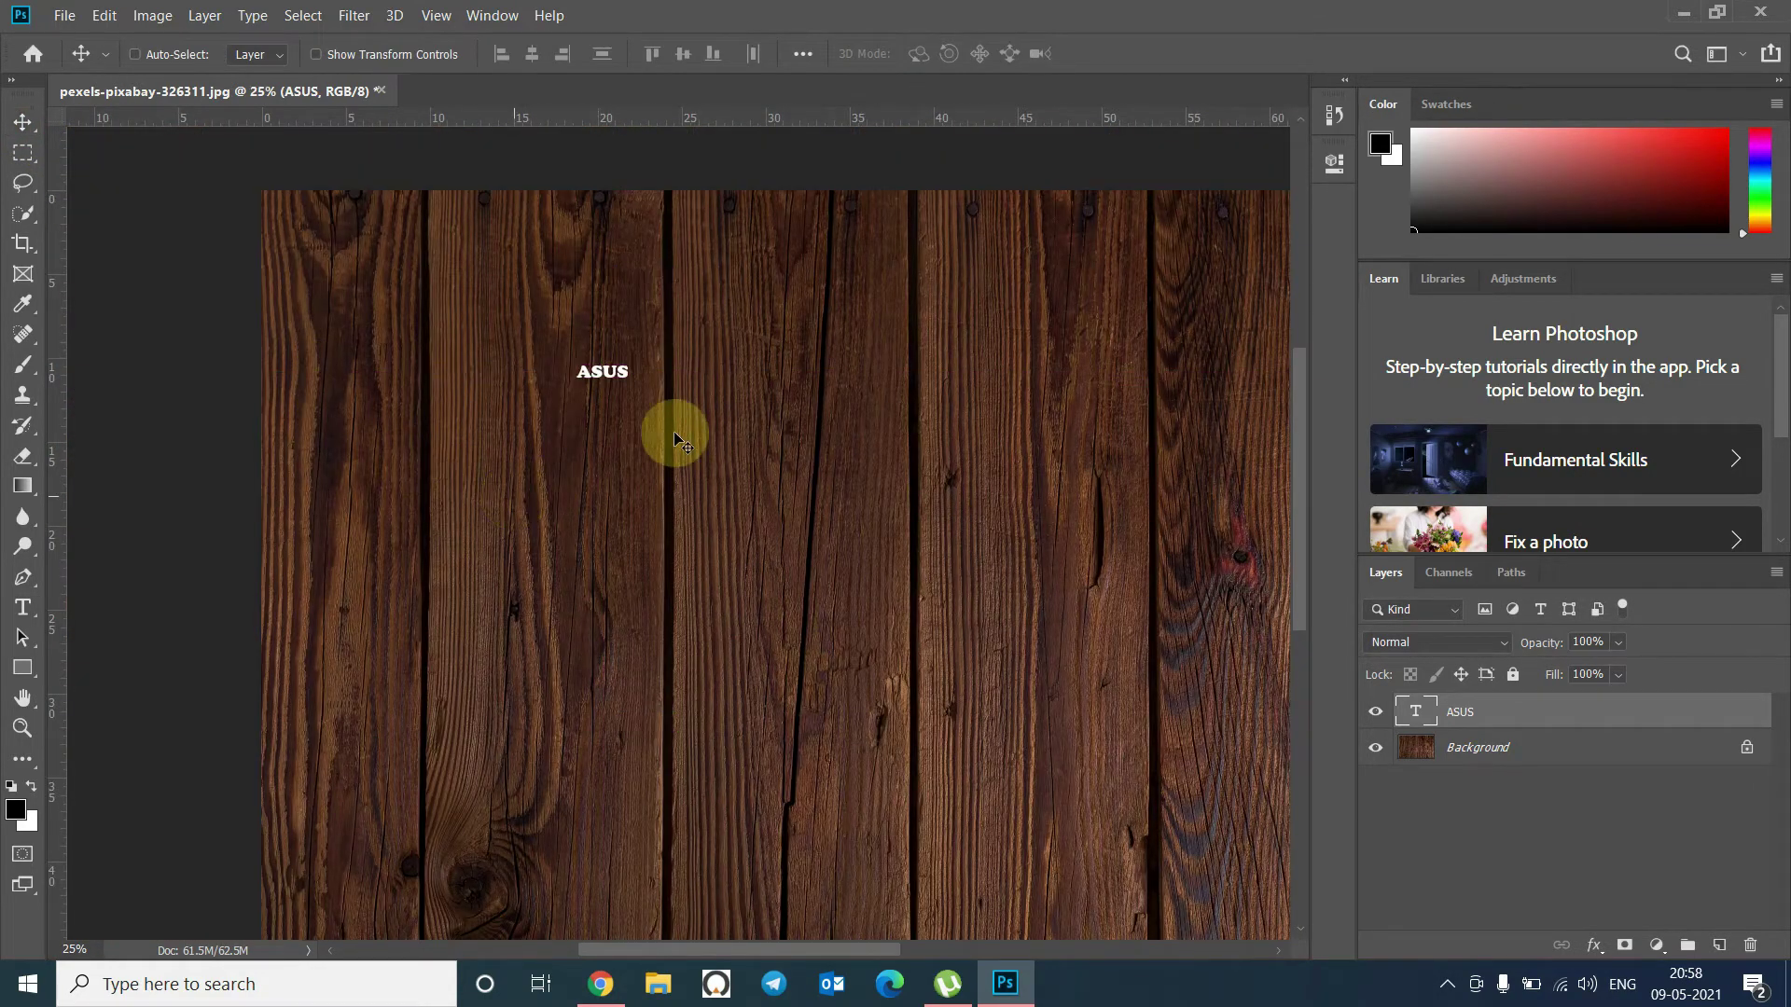
key(ctrl+t)
drag(631, 384, 1244, 858)
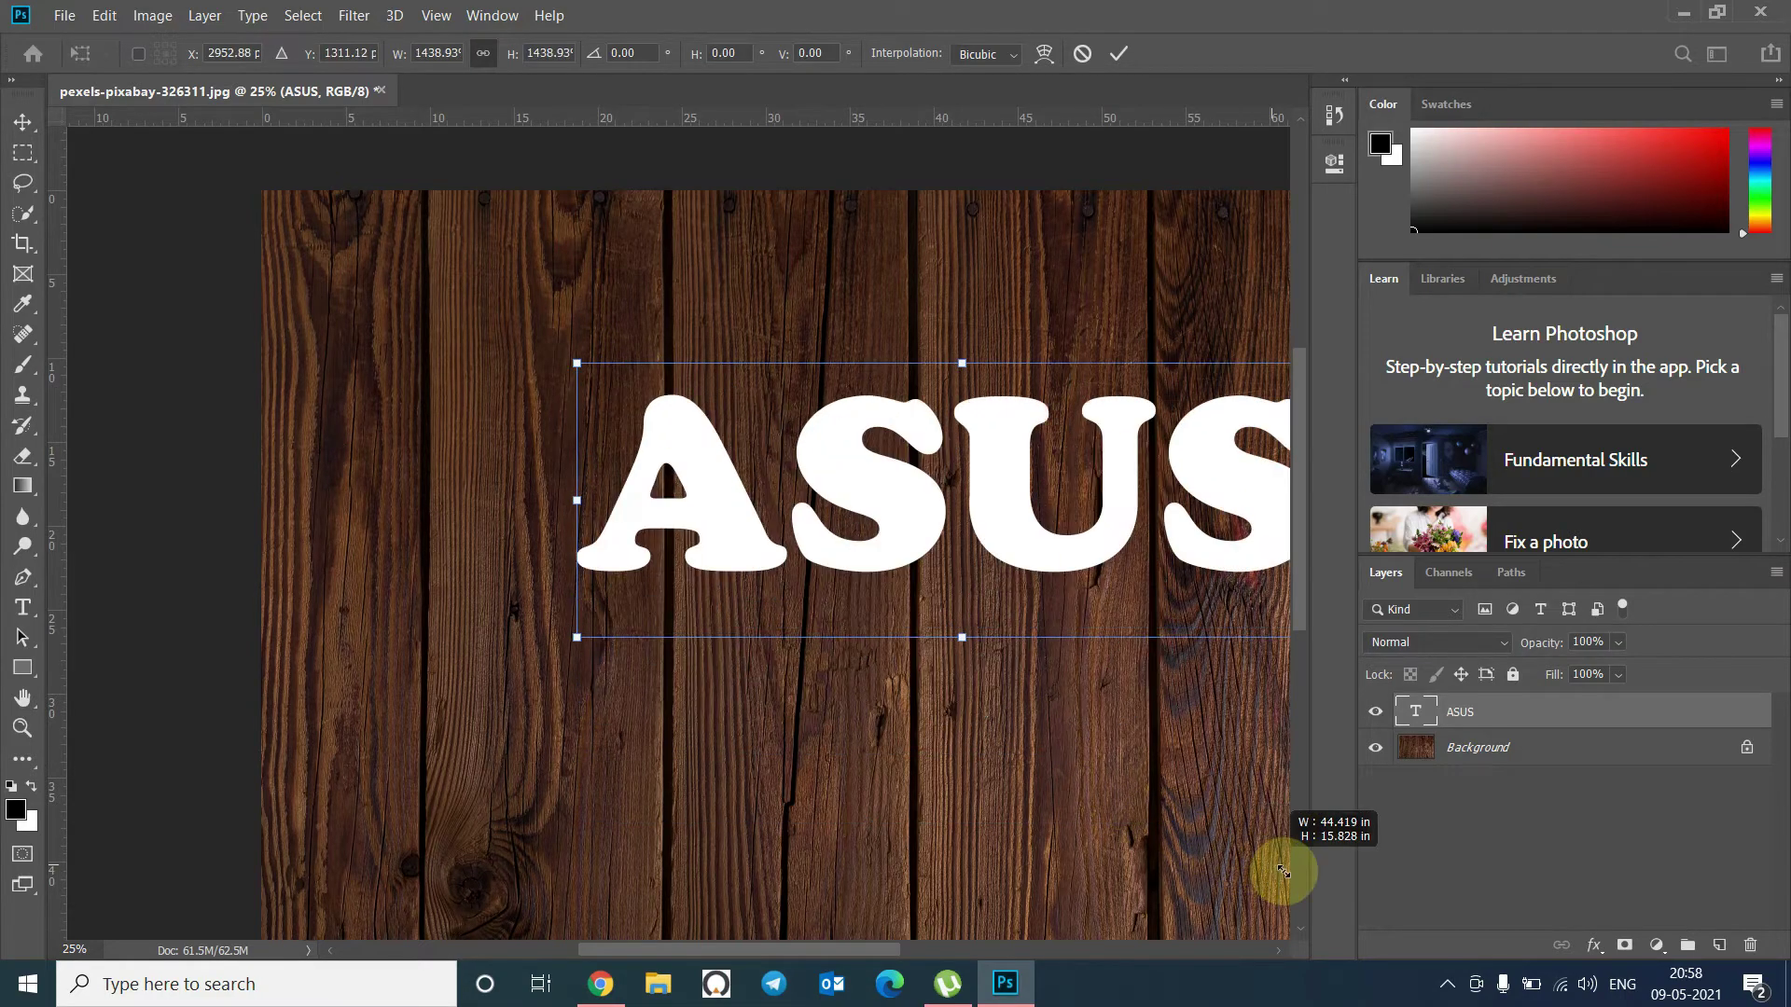
drag(1244, 858, 961, 797)
scroll(961, 797, down, 2)
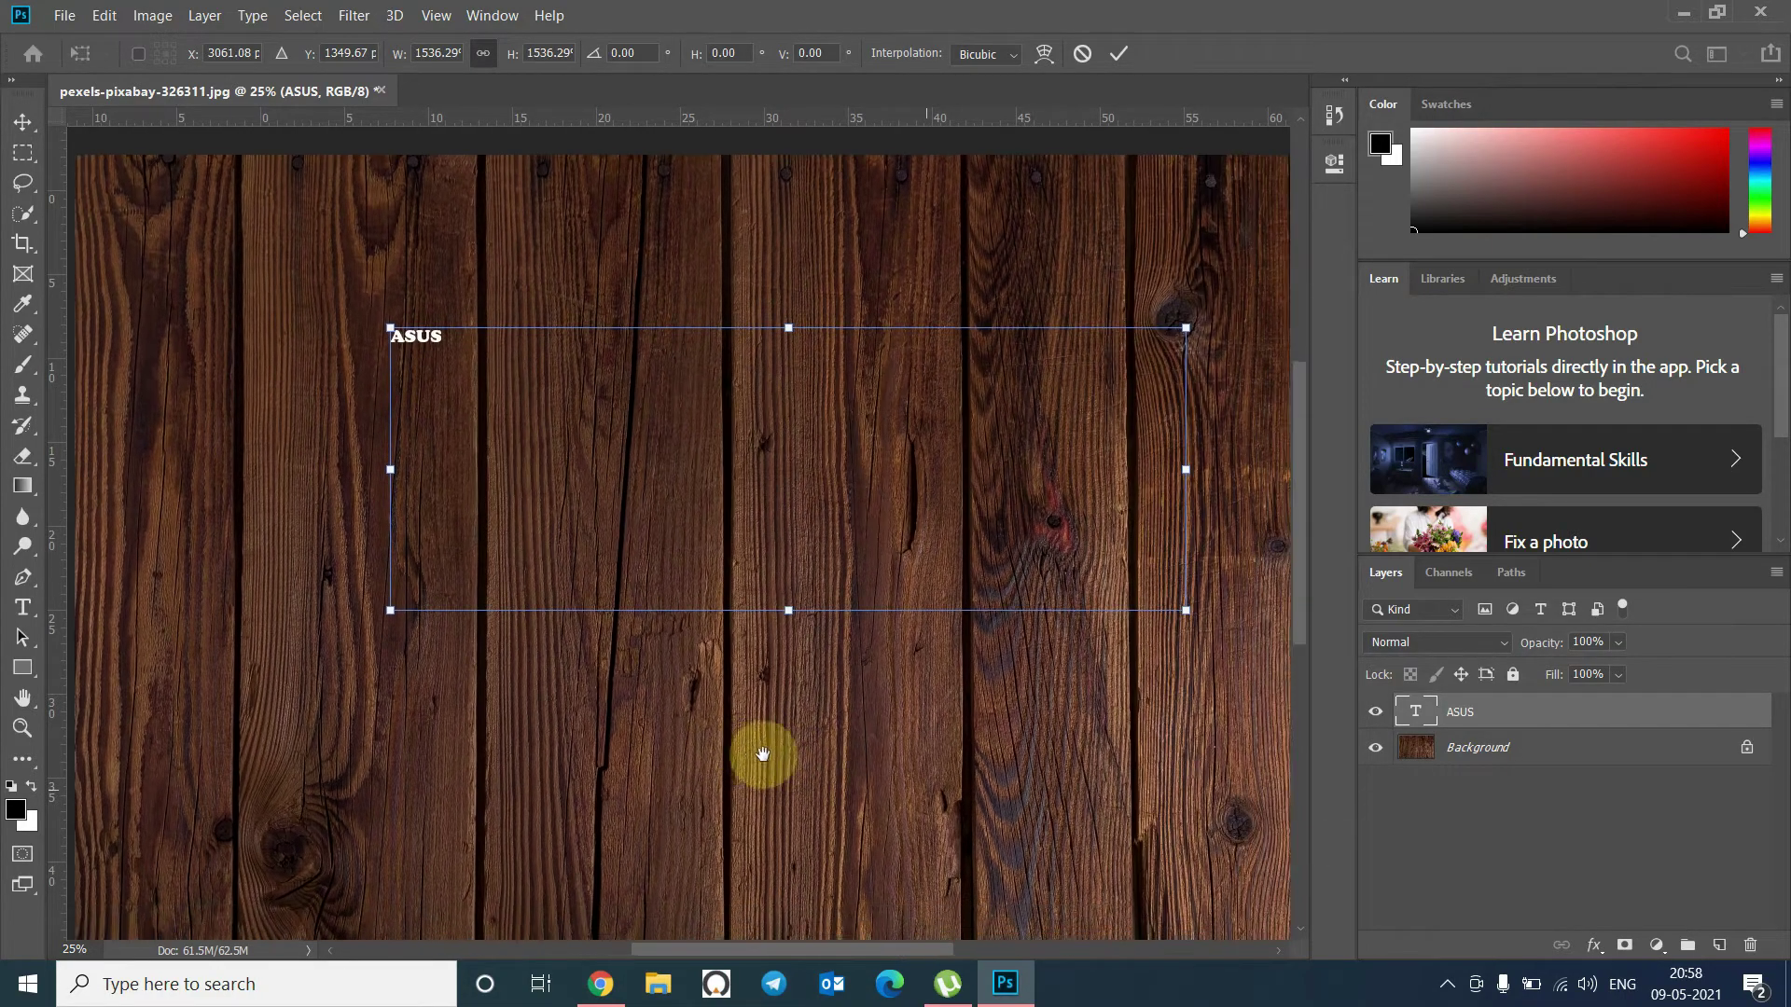
scroll(796, 685, down, 1)
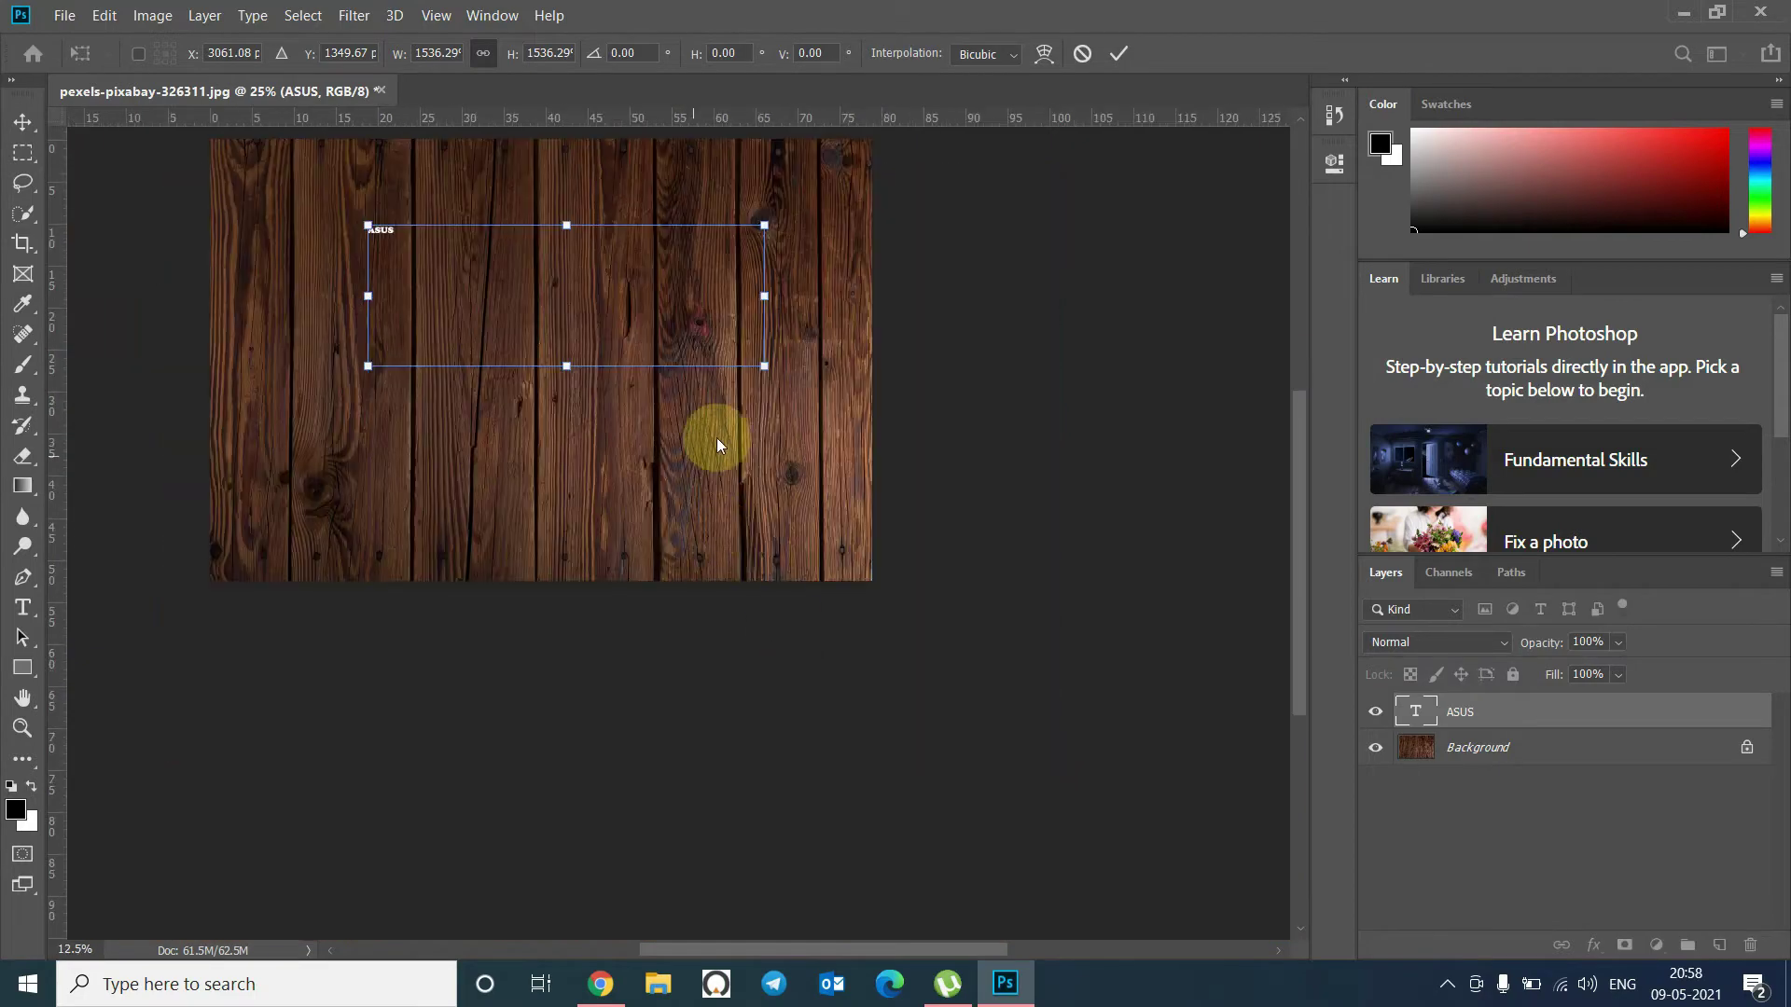
scroll(739, 523, down, 1)
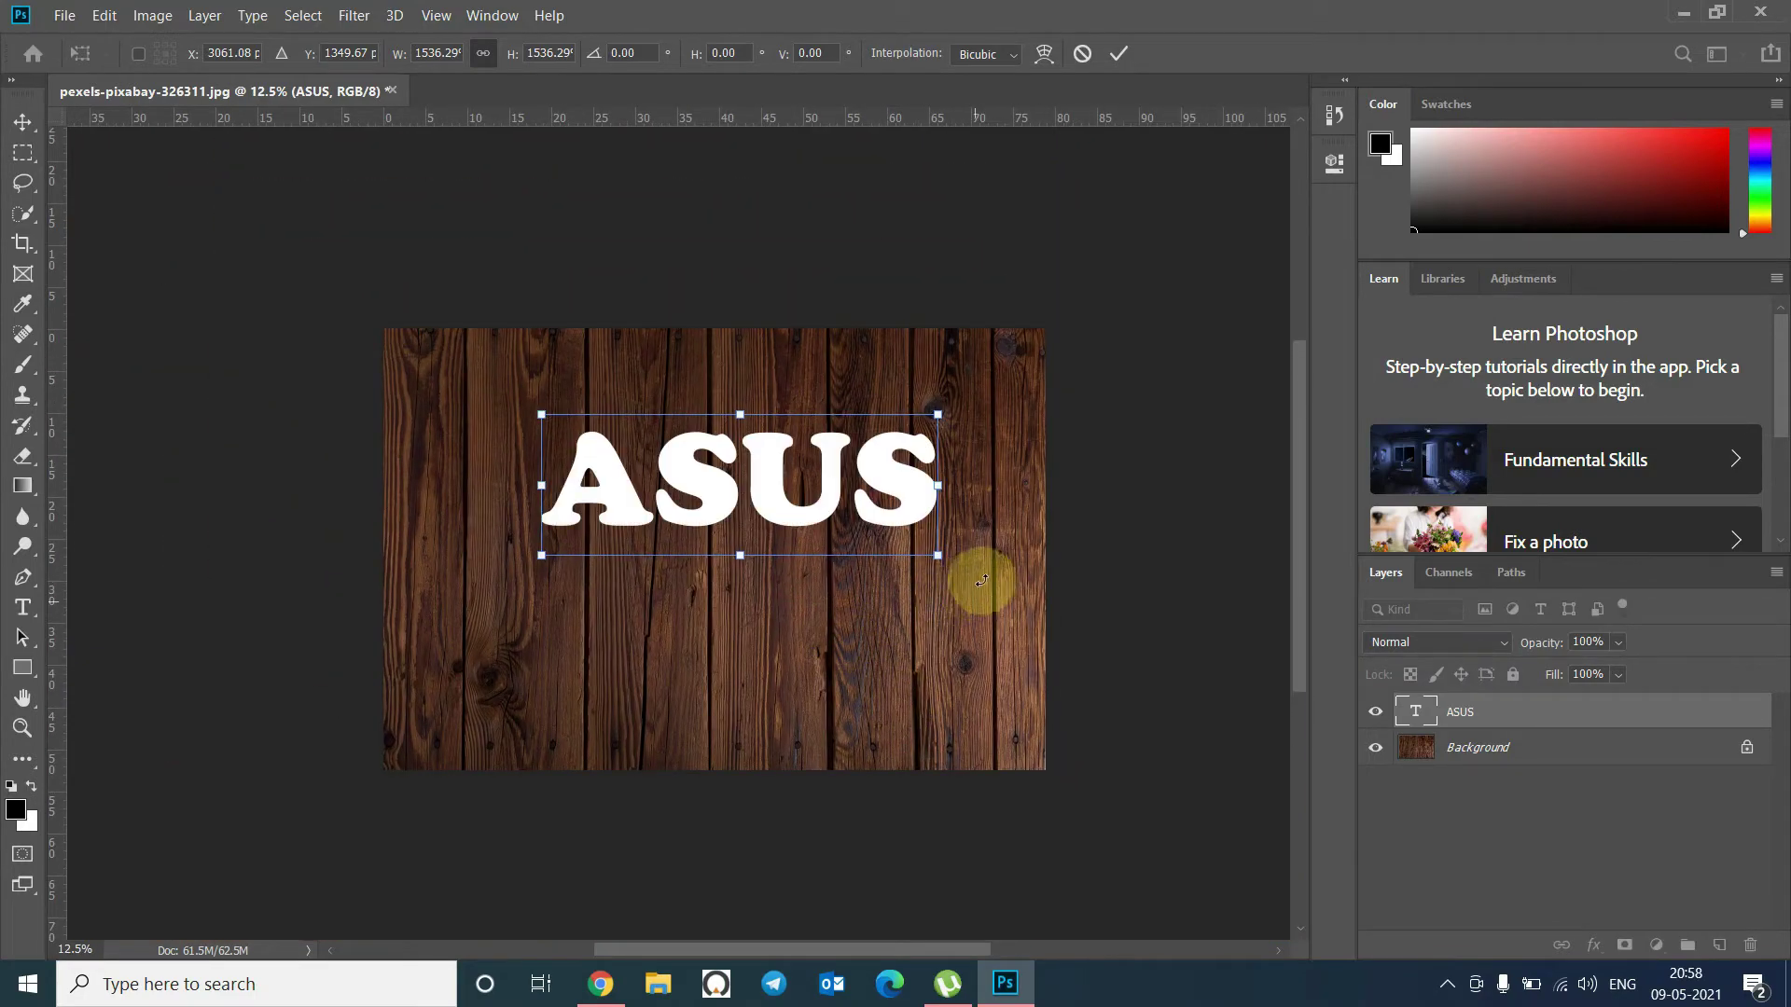
mouse_move(888, 488)
mouse_down()
mouse_move(821, 450)
mouse_move(851, 457)
mouse_up()
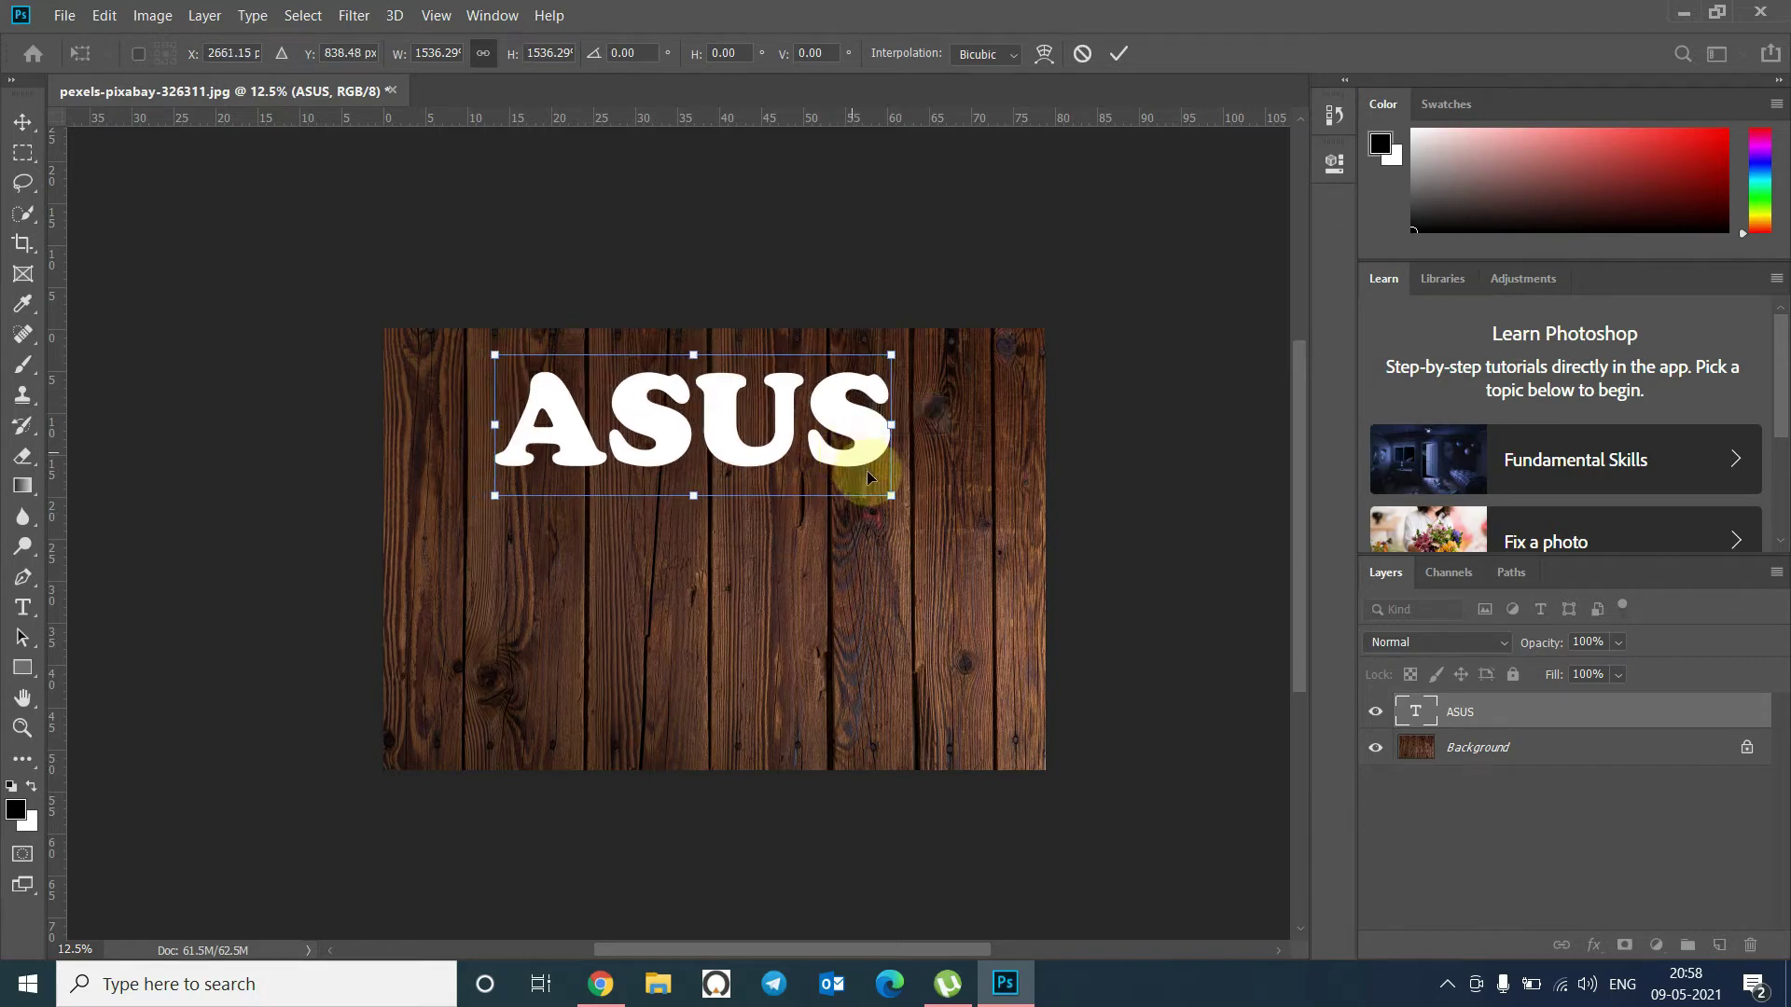
drag(892, 497, 991, 562)
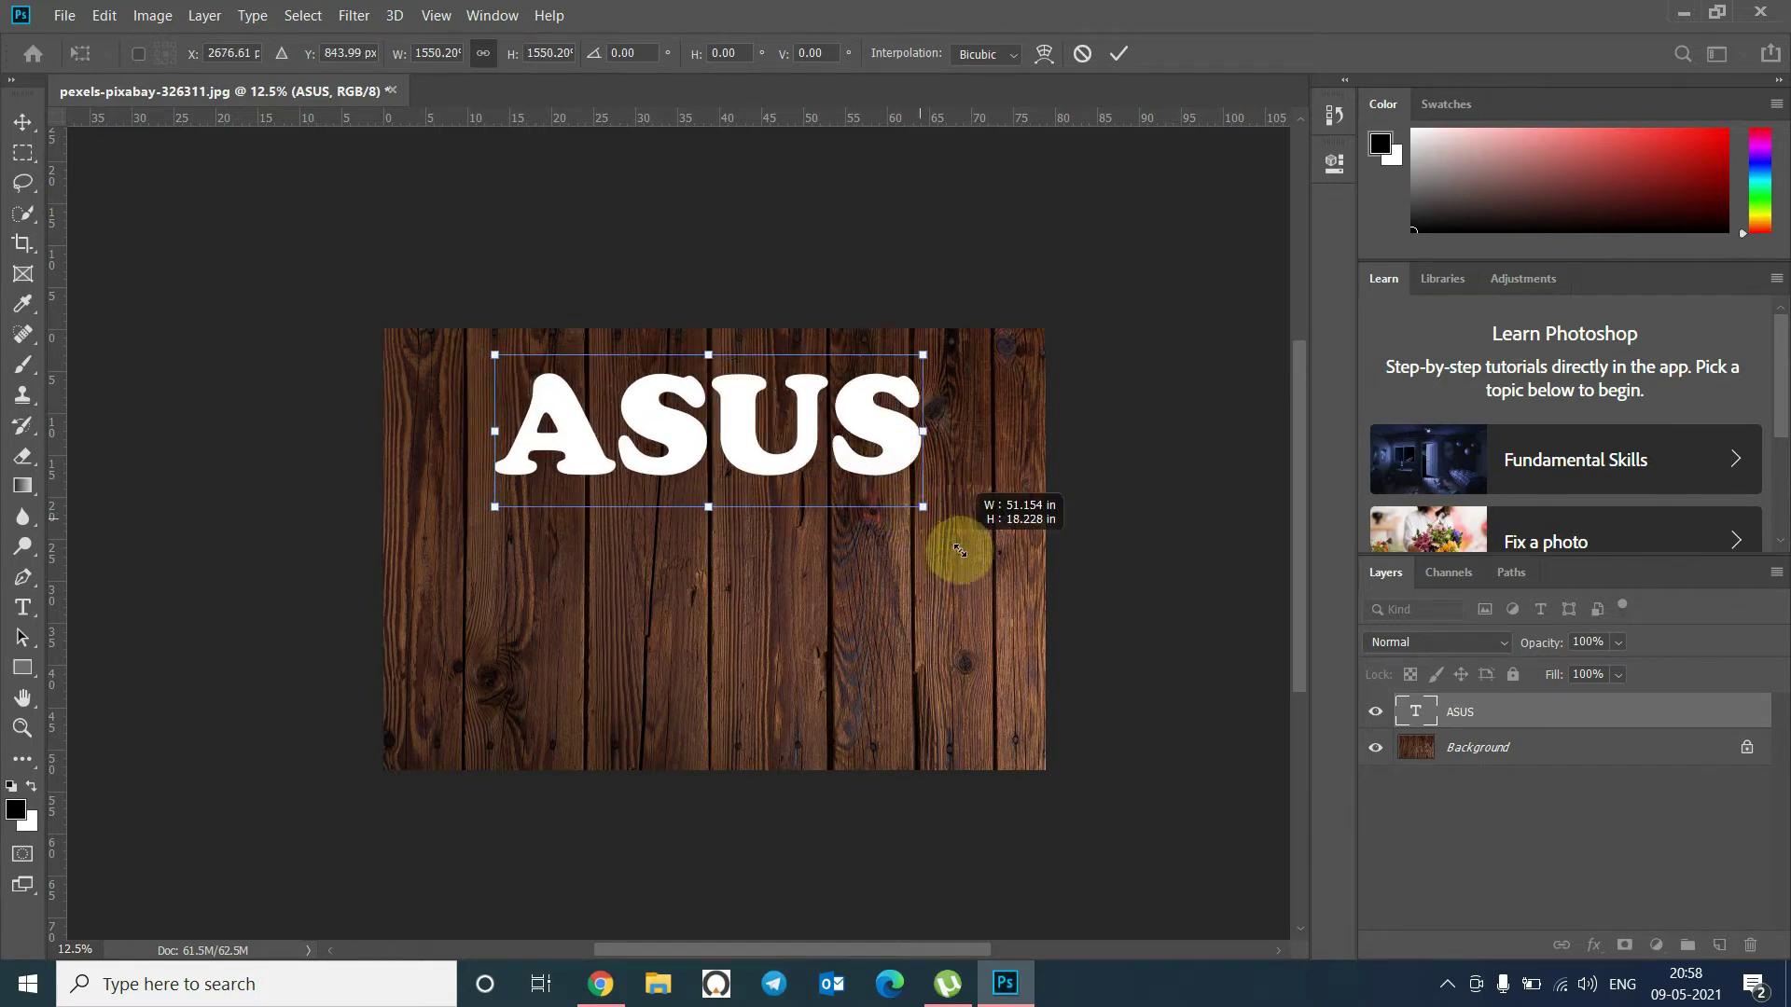
key(Return)
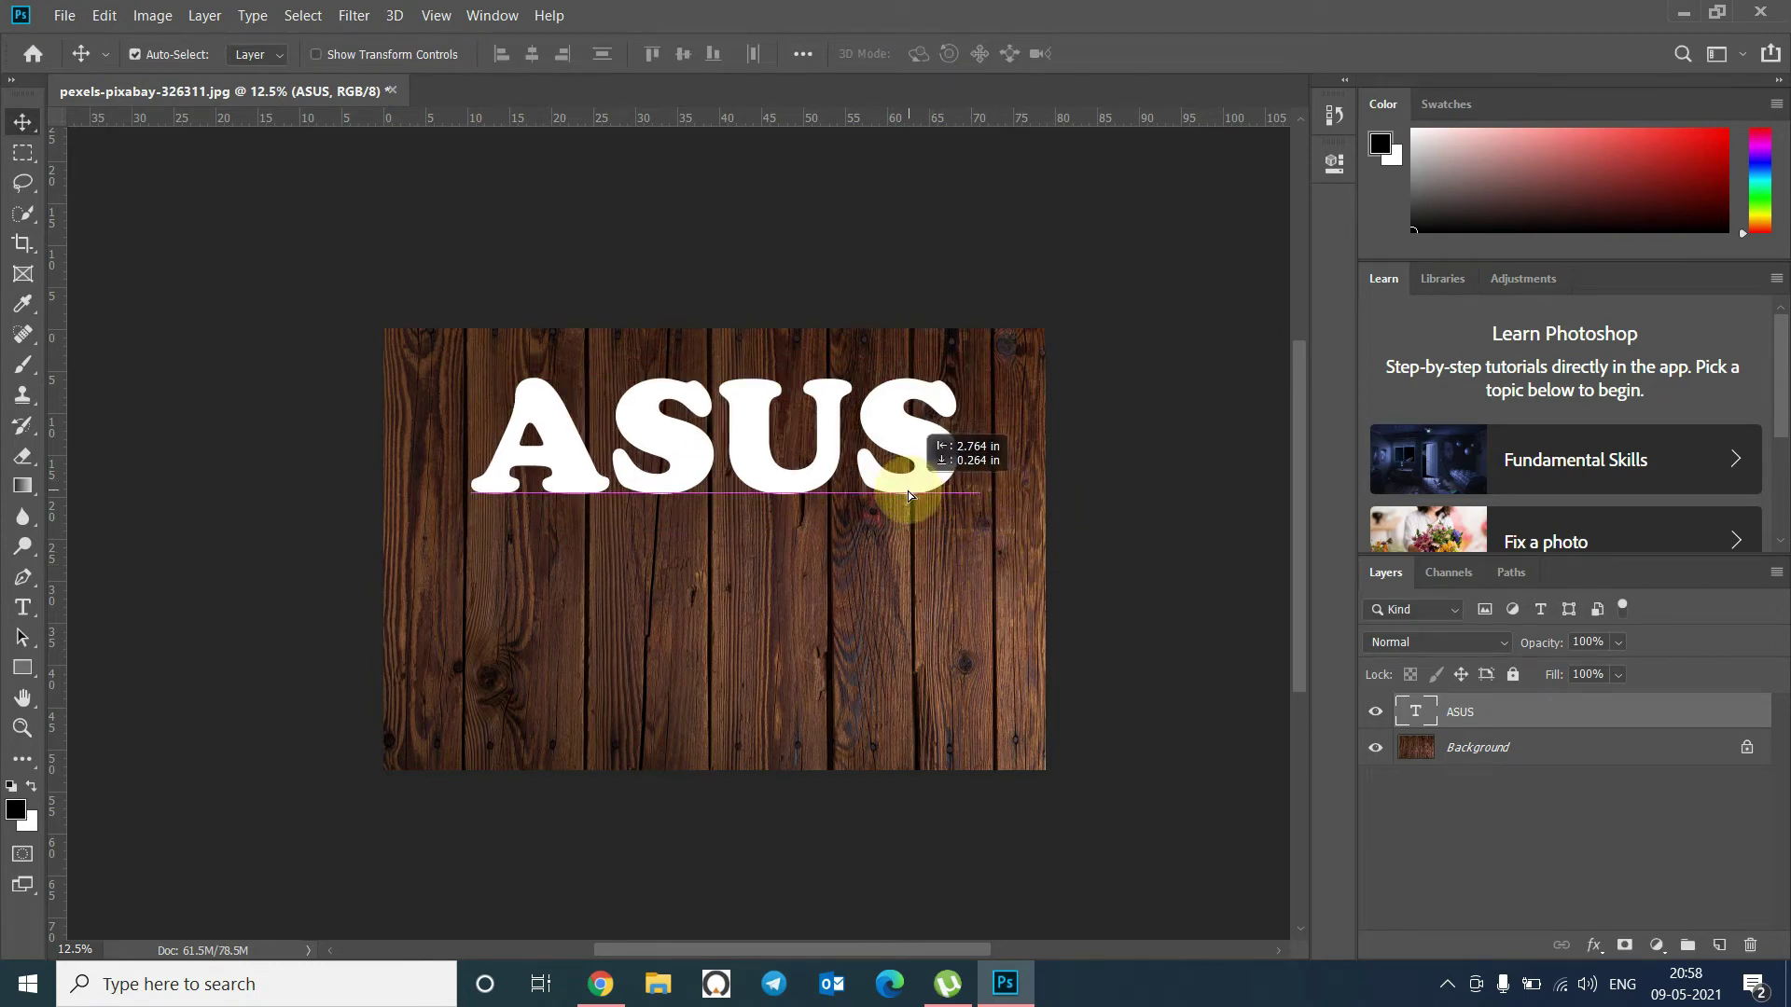
drag(920, 491, 898, 494)
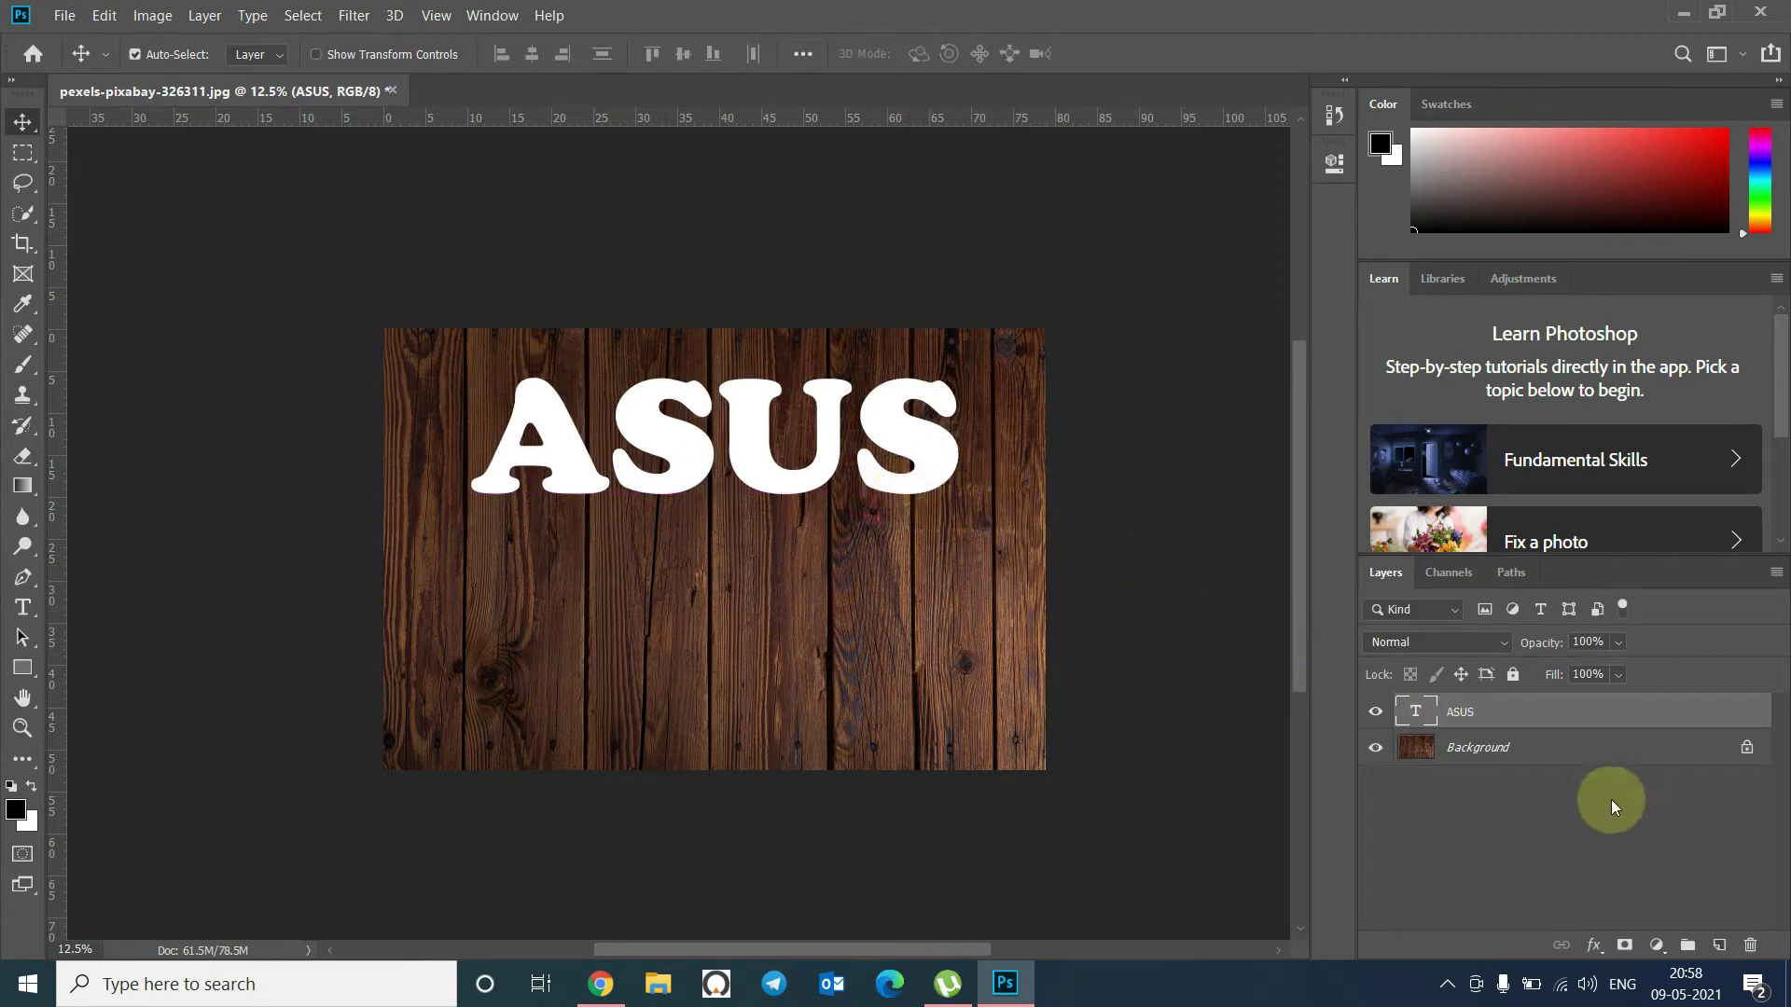
- Split the ASUS layer's Blend If Underlying Layer black slider to 20/70
double_click(1738, 711)
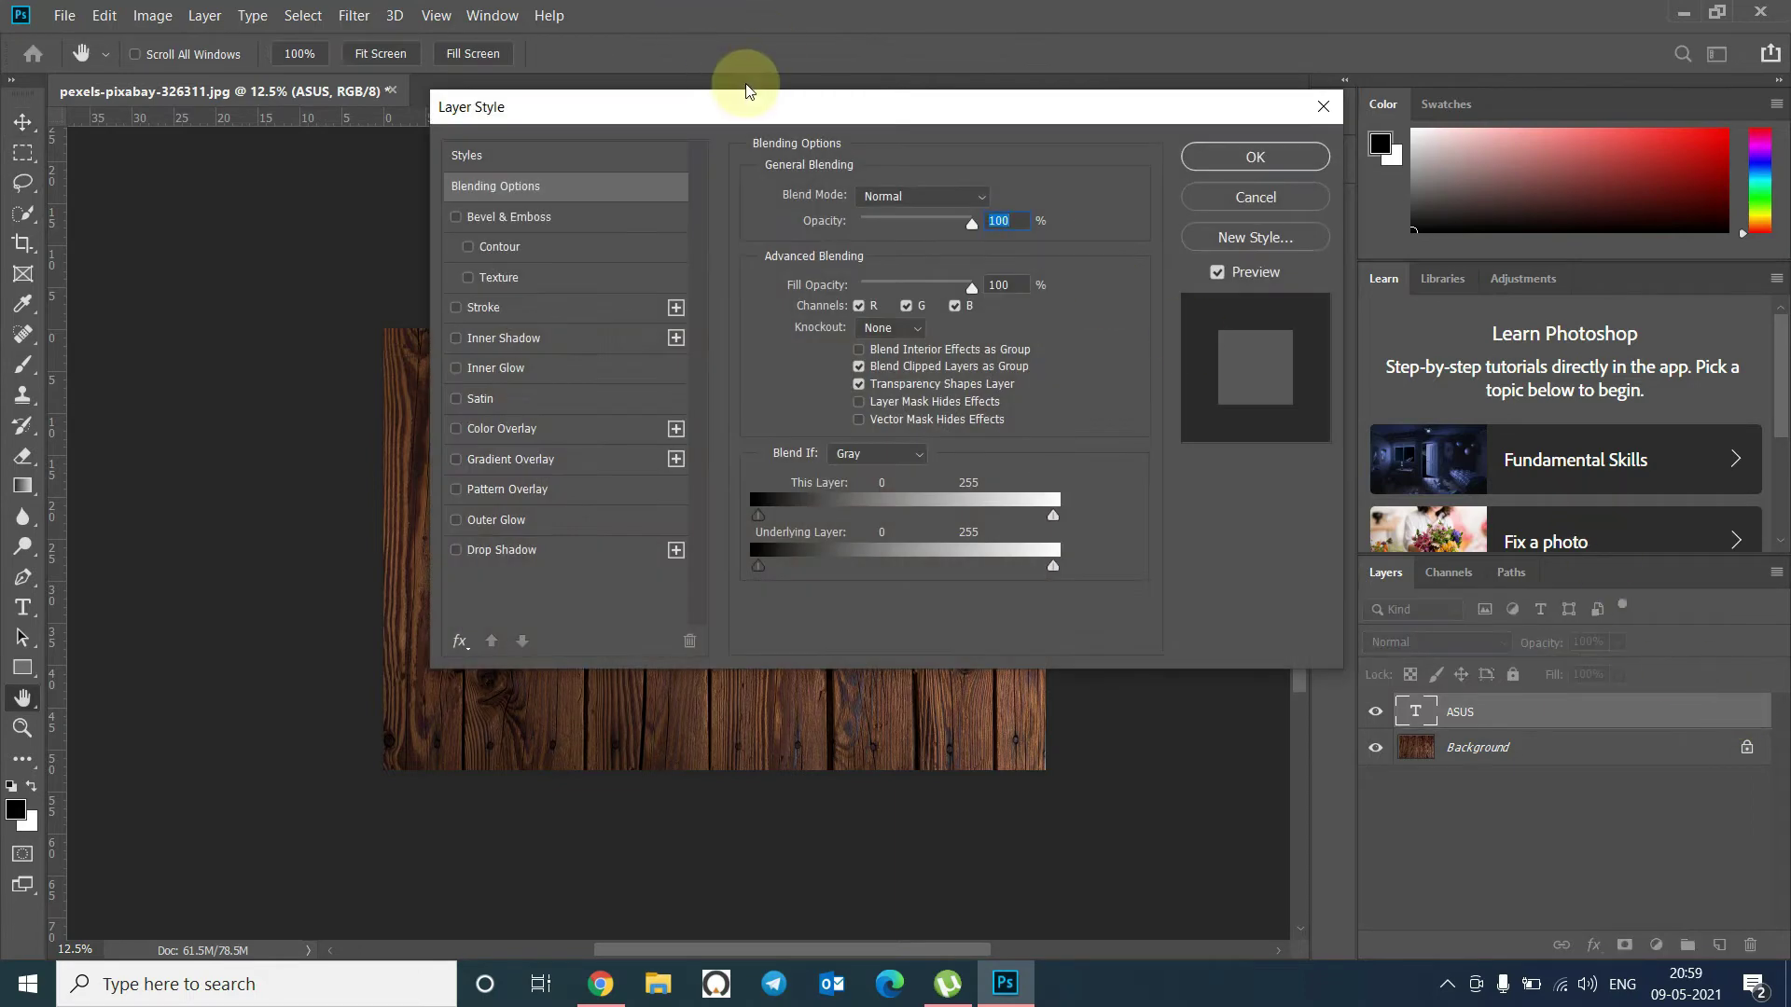
drag(754, 110, 1315, 25)
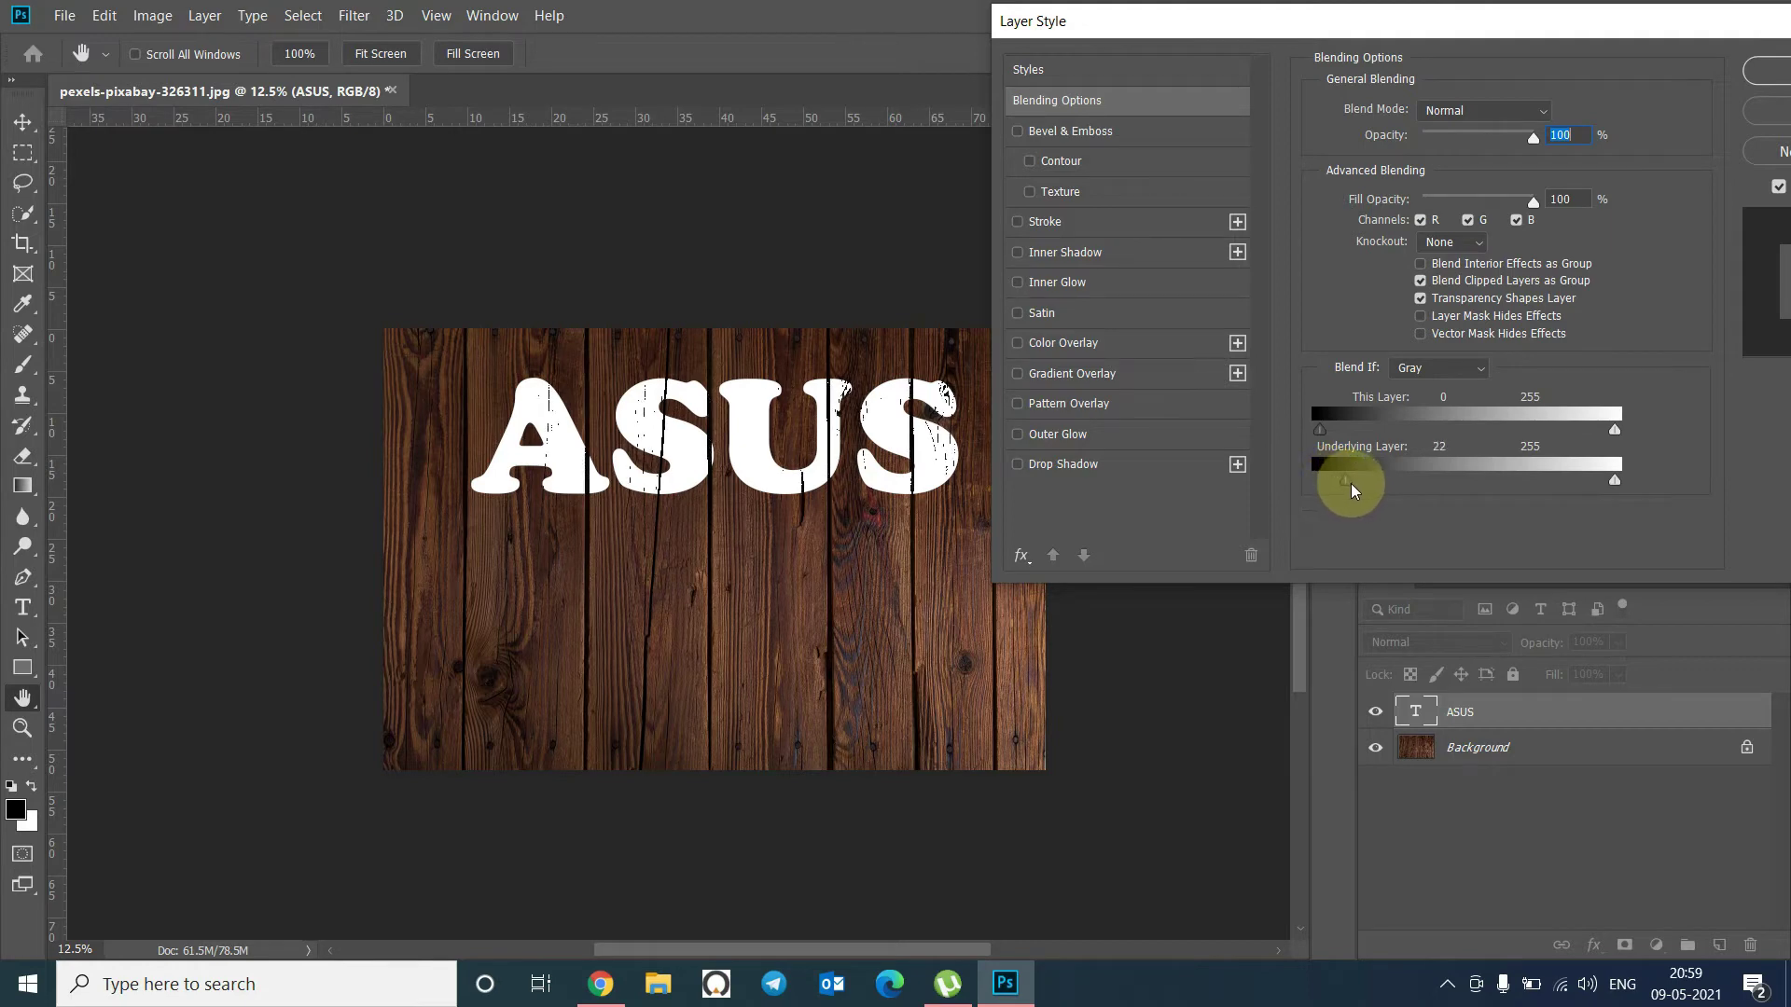
drag(1351, 483, 1414, 483)
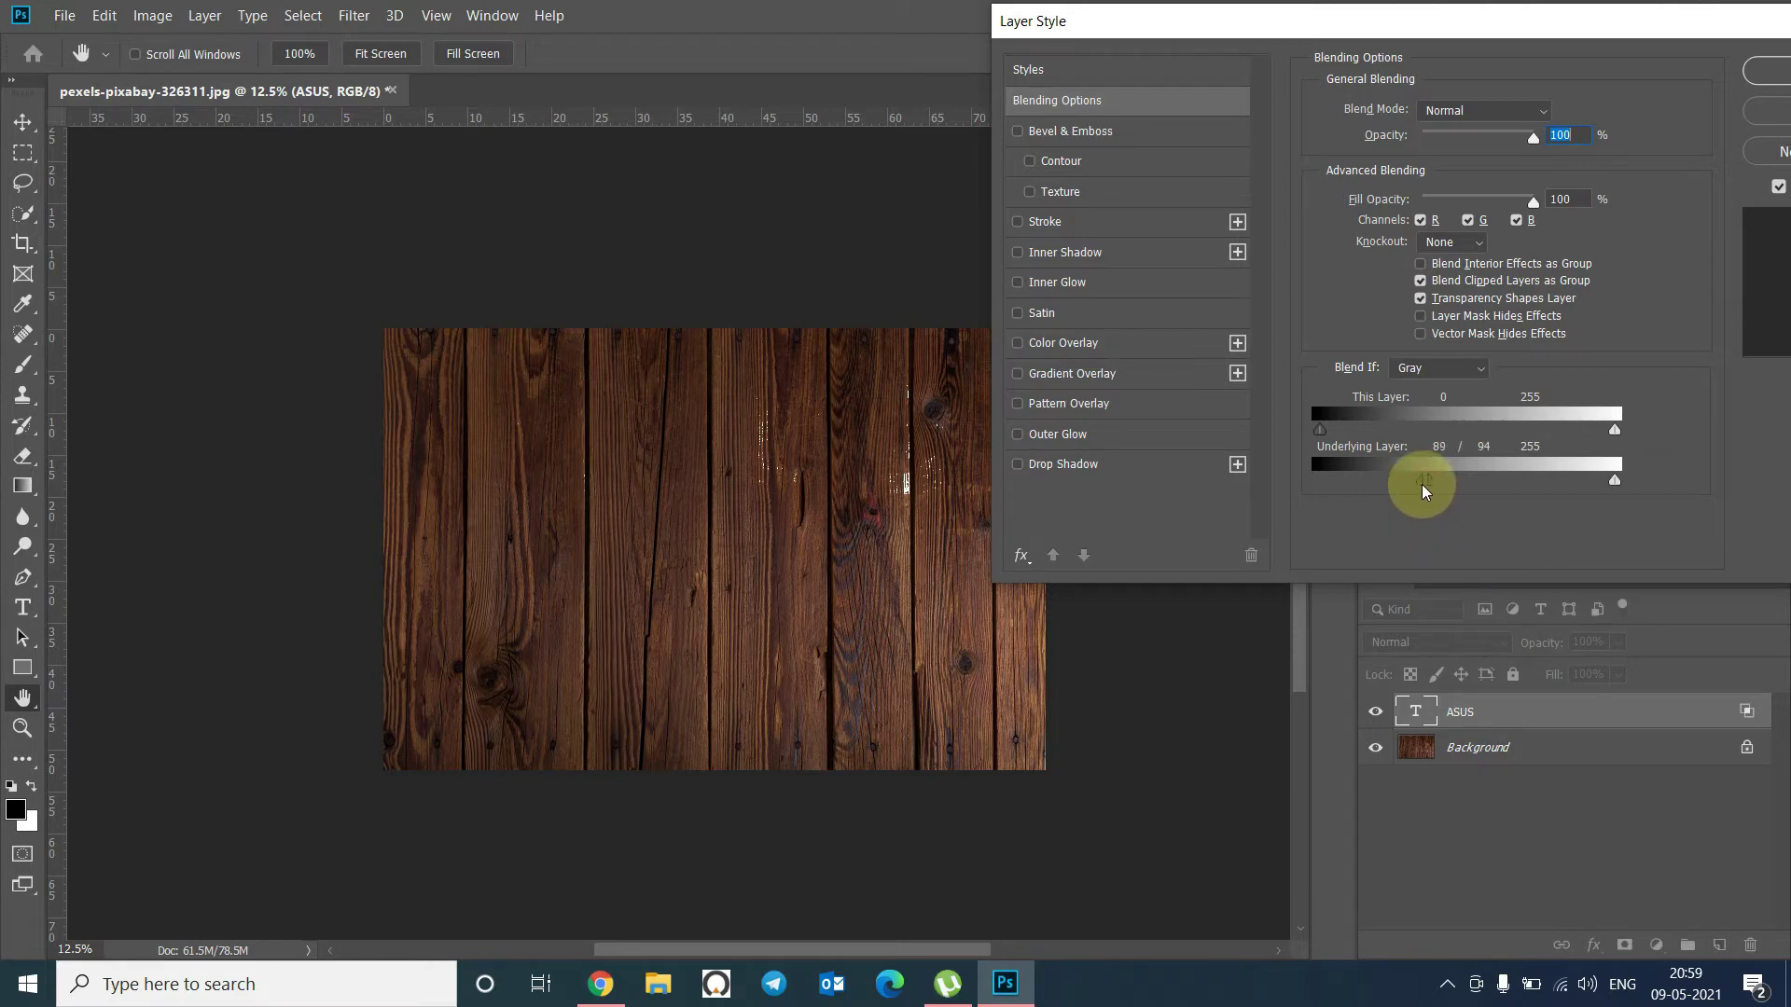
drag(1413, 492, 1349, 497)
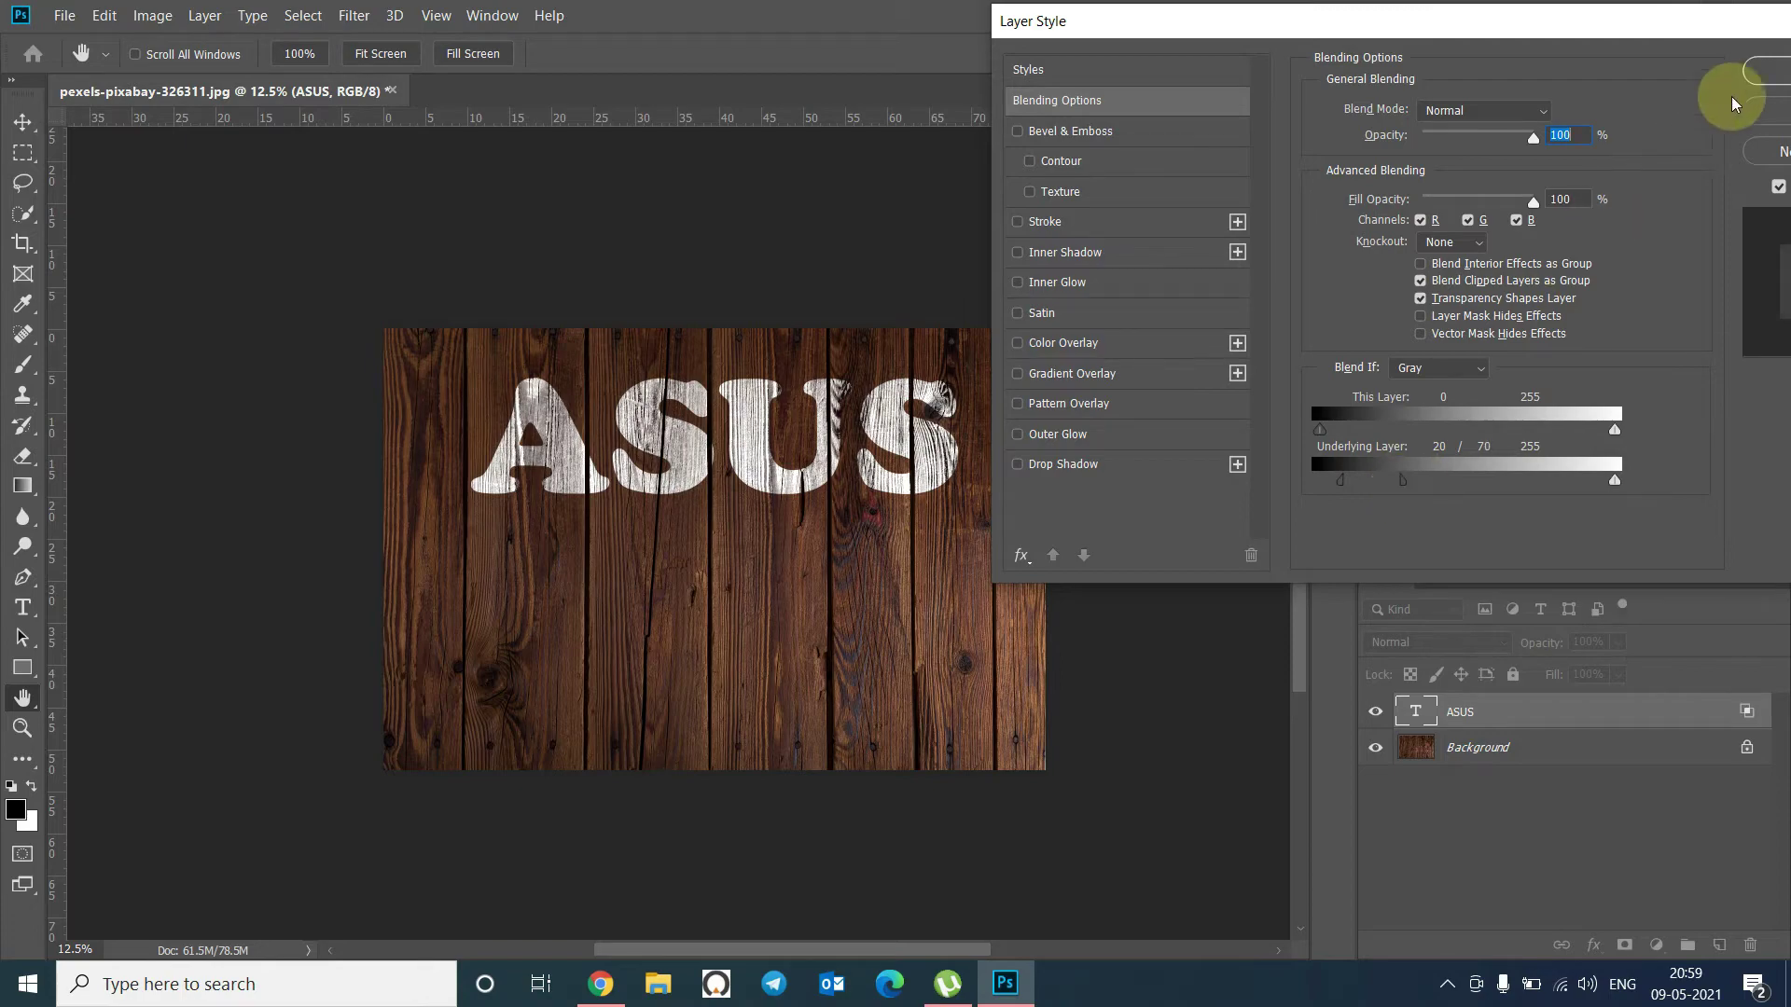
click(1765, 72)
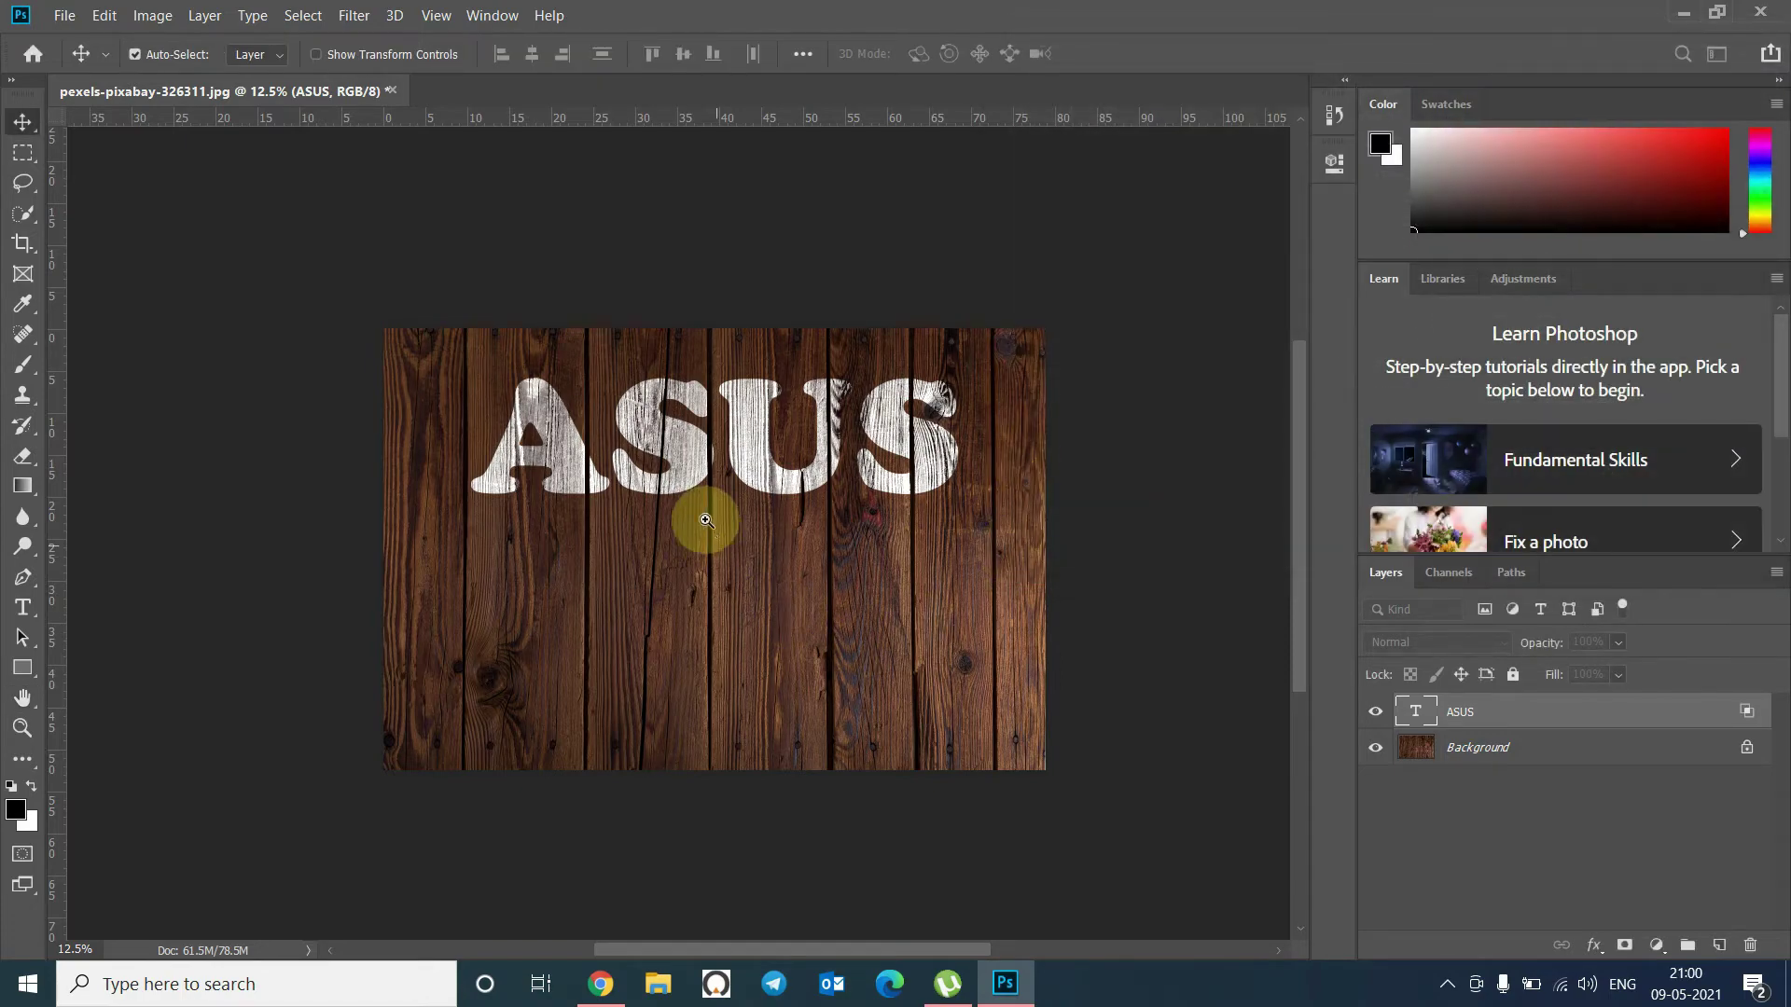
ctrl+click(699, 517)
ctrl+click(719, 451)
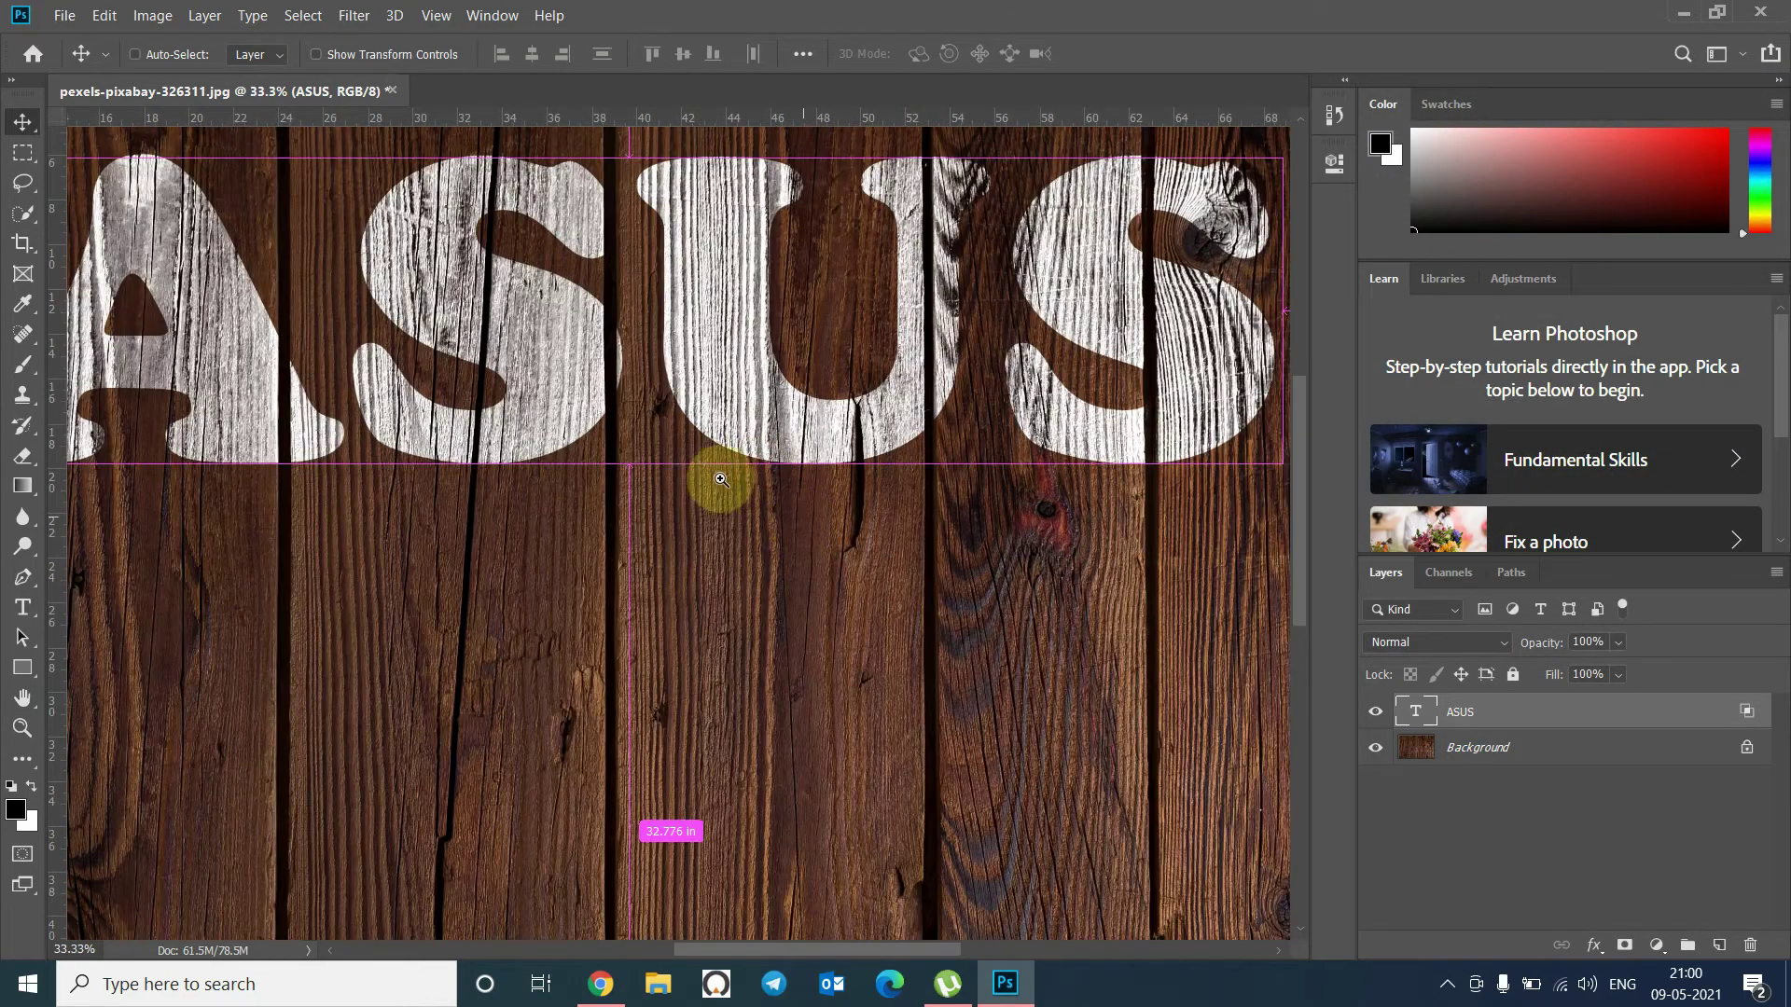
ctrl+click(704, 476)
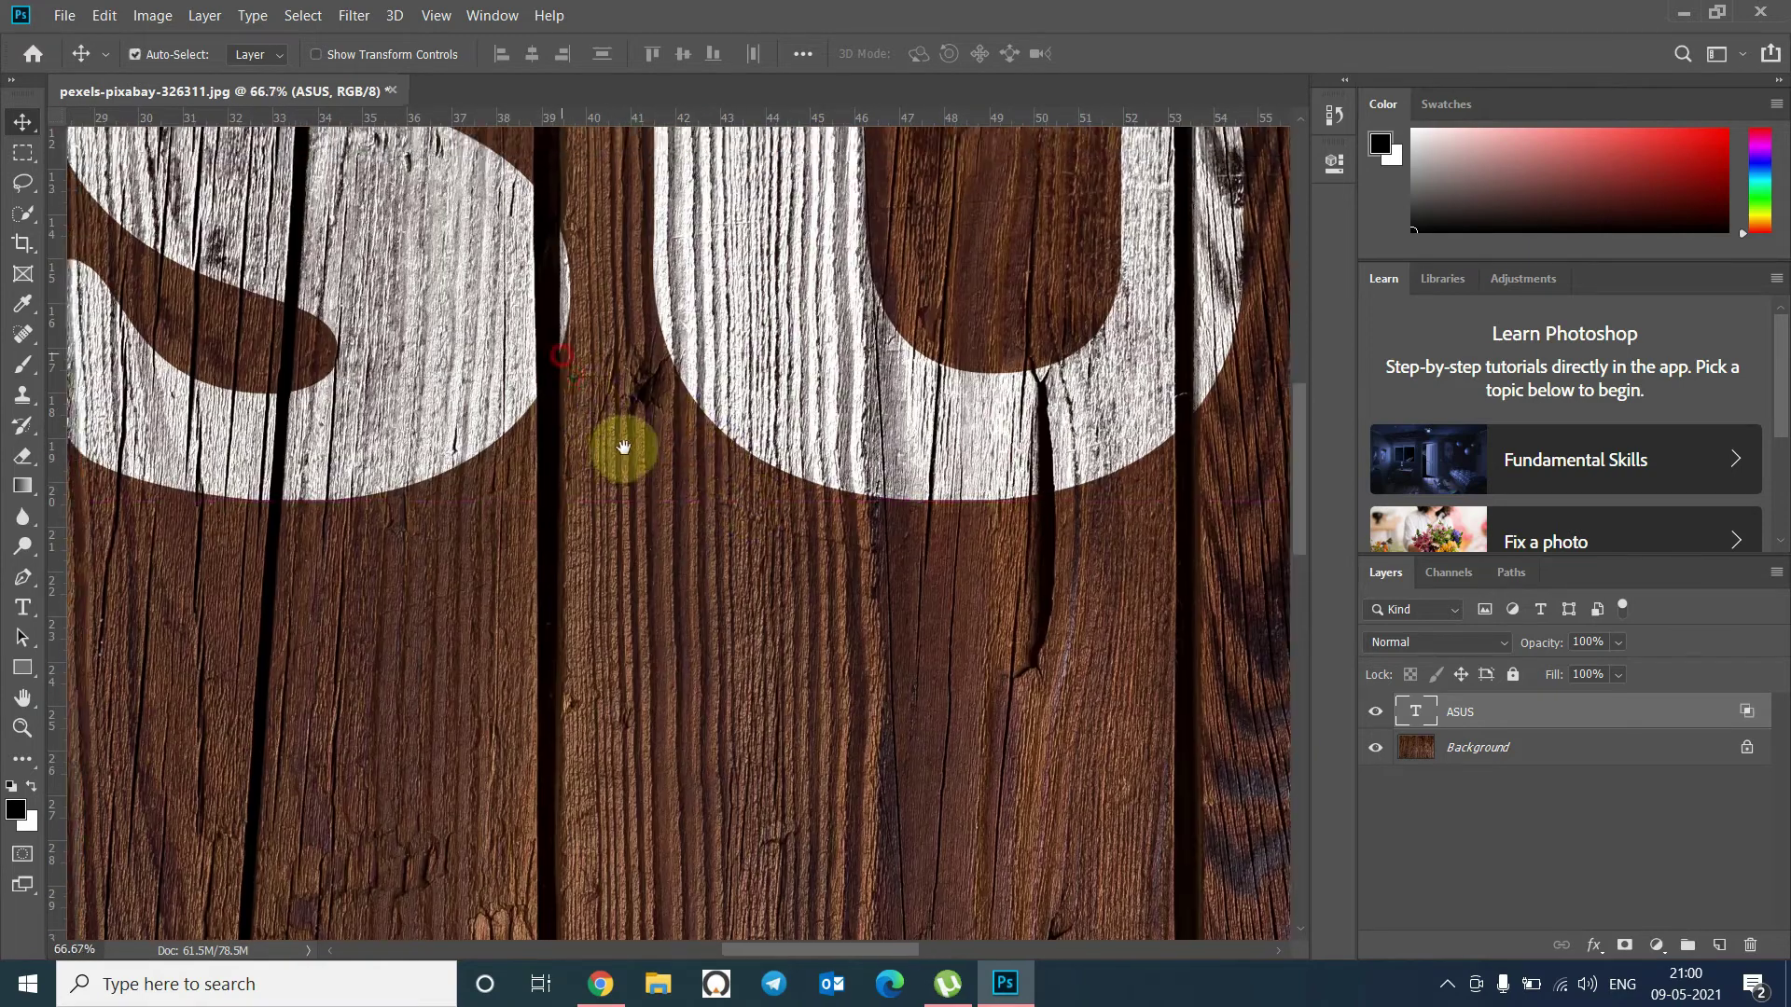
ctrl+click(709, 541)
mouse_move(801, 640)
mouse_down()
mouse_move(1050, 723)
mouse_move(1251, 680)
mouse_up()
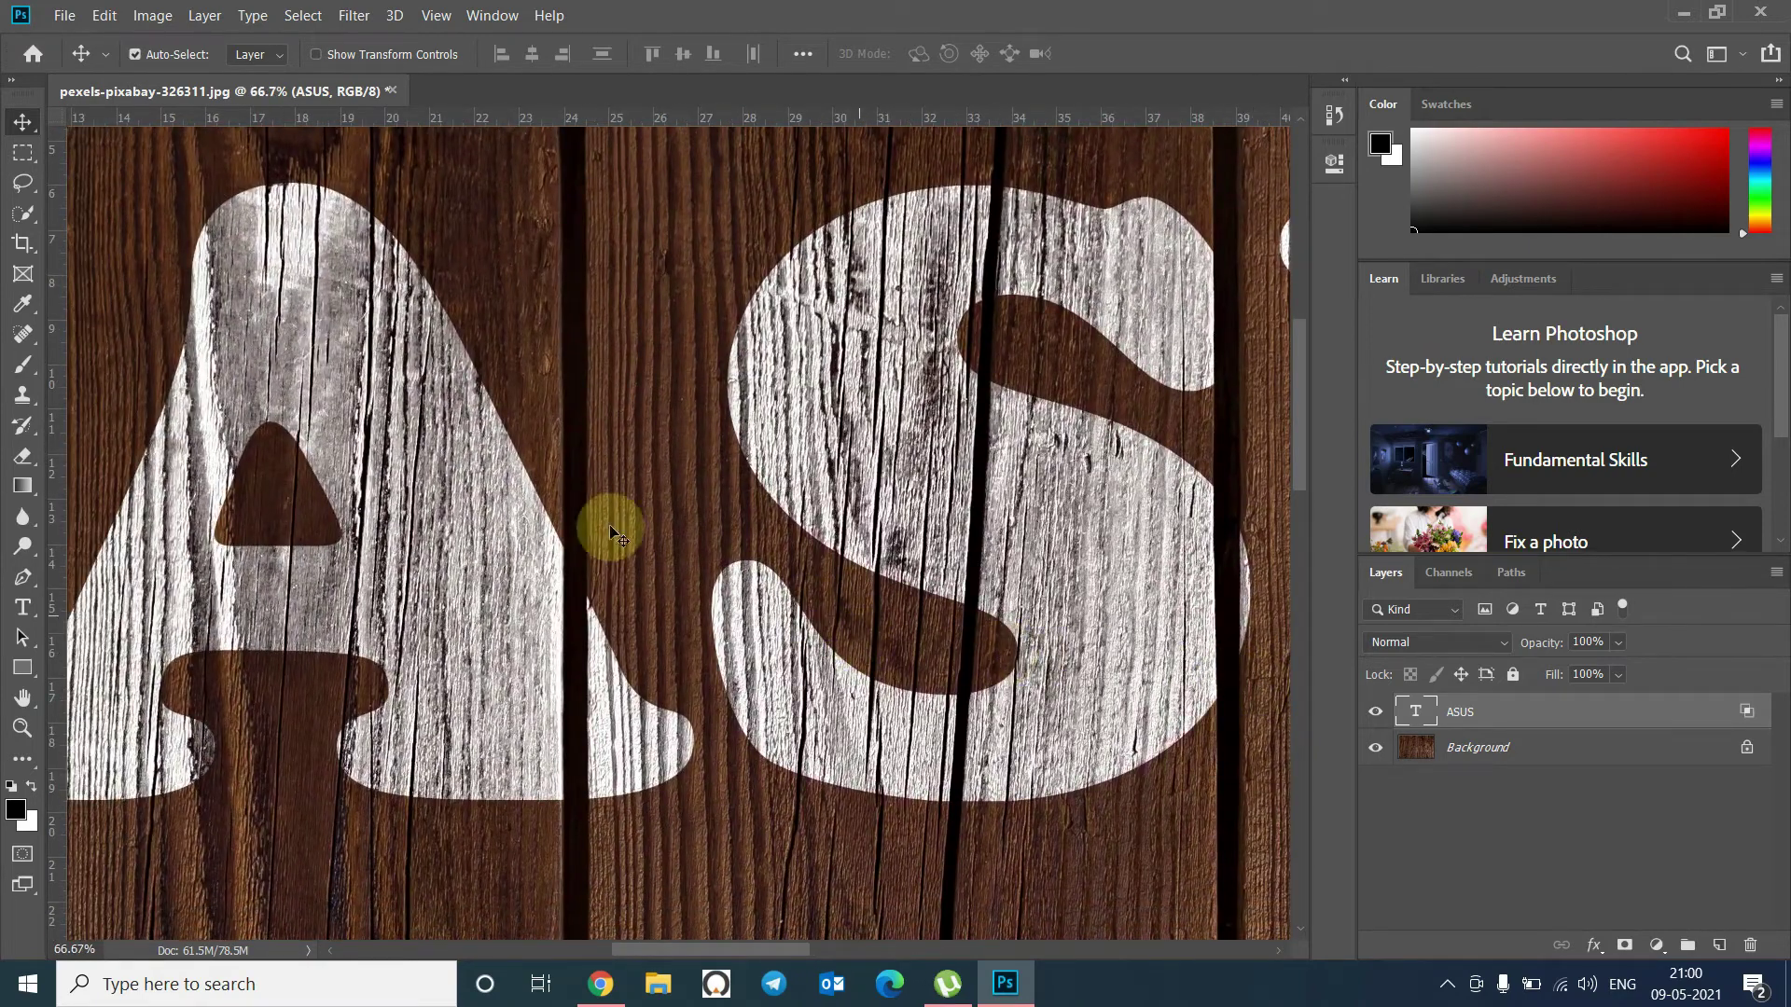
drag(541, 480, 746, 486)
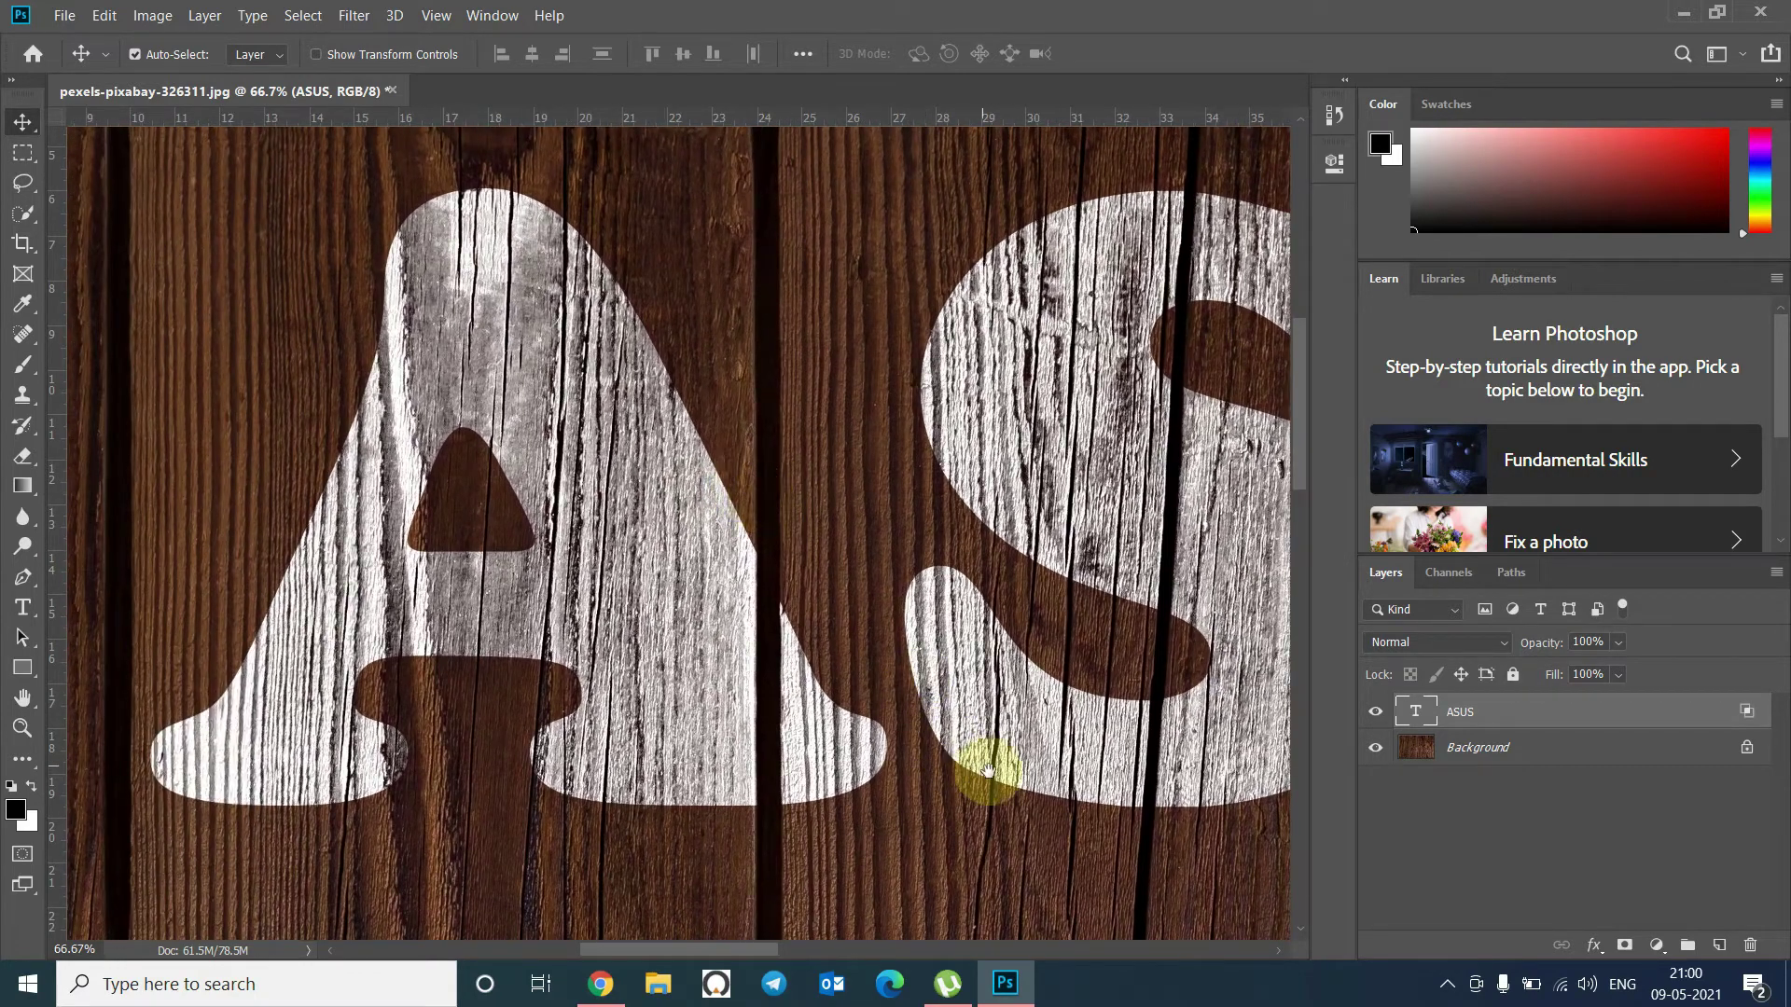
drag(979, 759, 831, 600)
drag(1123, 588, 1060, 488)
mouse_move(1110, 417)
mouse_down()
mouse_move(971, 472)
mouse_move(899, 460)
mouse_up()
mouse_move(1026, 687)
mouse_down()
mouse_move(860, 793)
mouse_move(804, 853)
mouse_up()
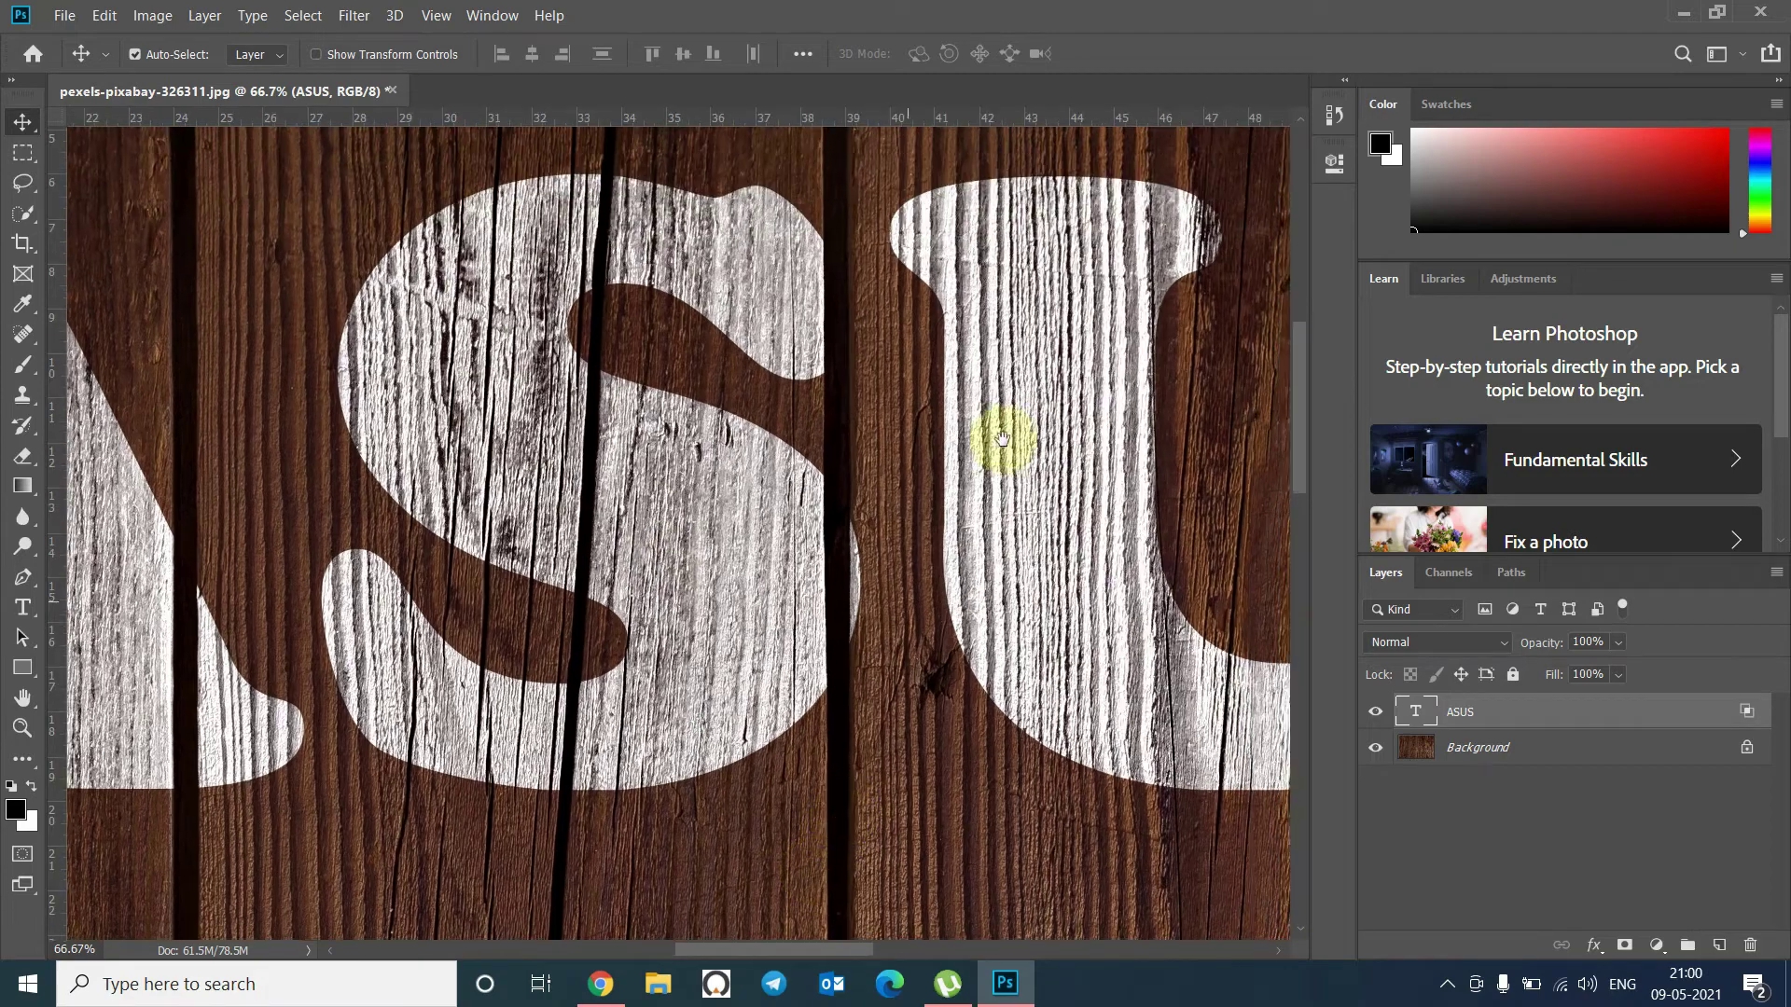
mouse_move(998, 439)
mouse_down()
mouse_move(851, 548)
mouse_move(491, 408)
mouse_up()
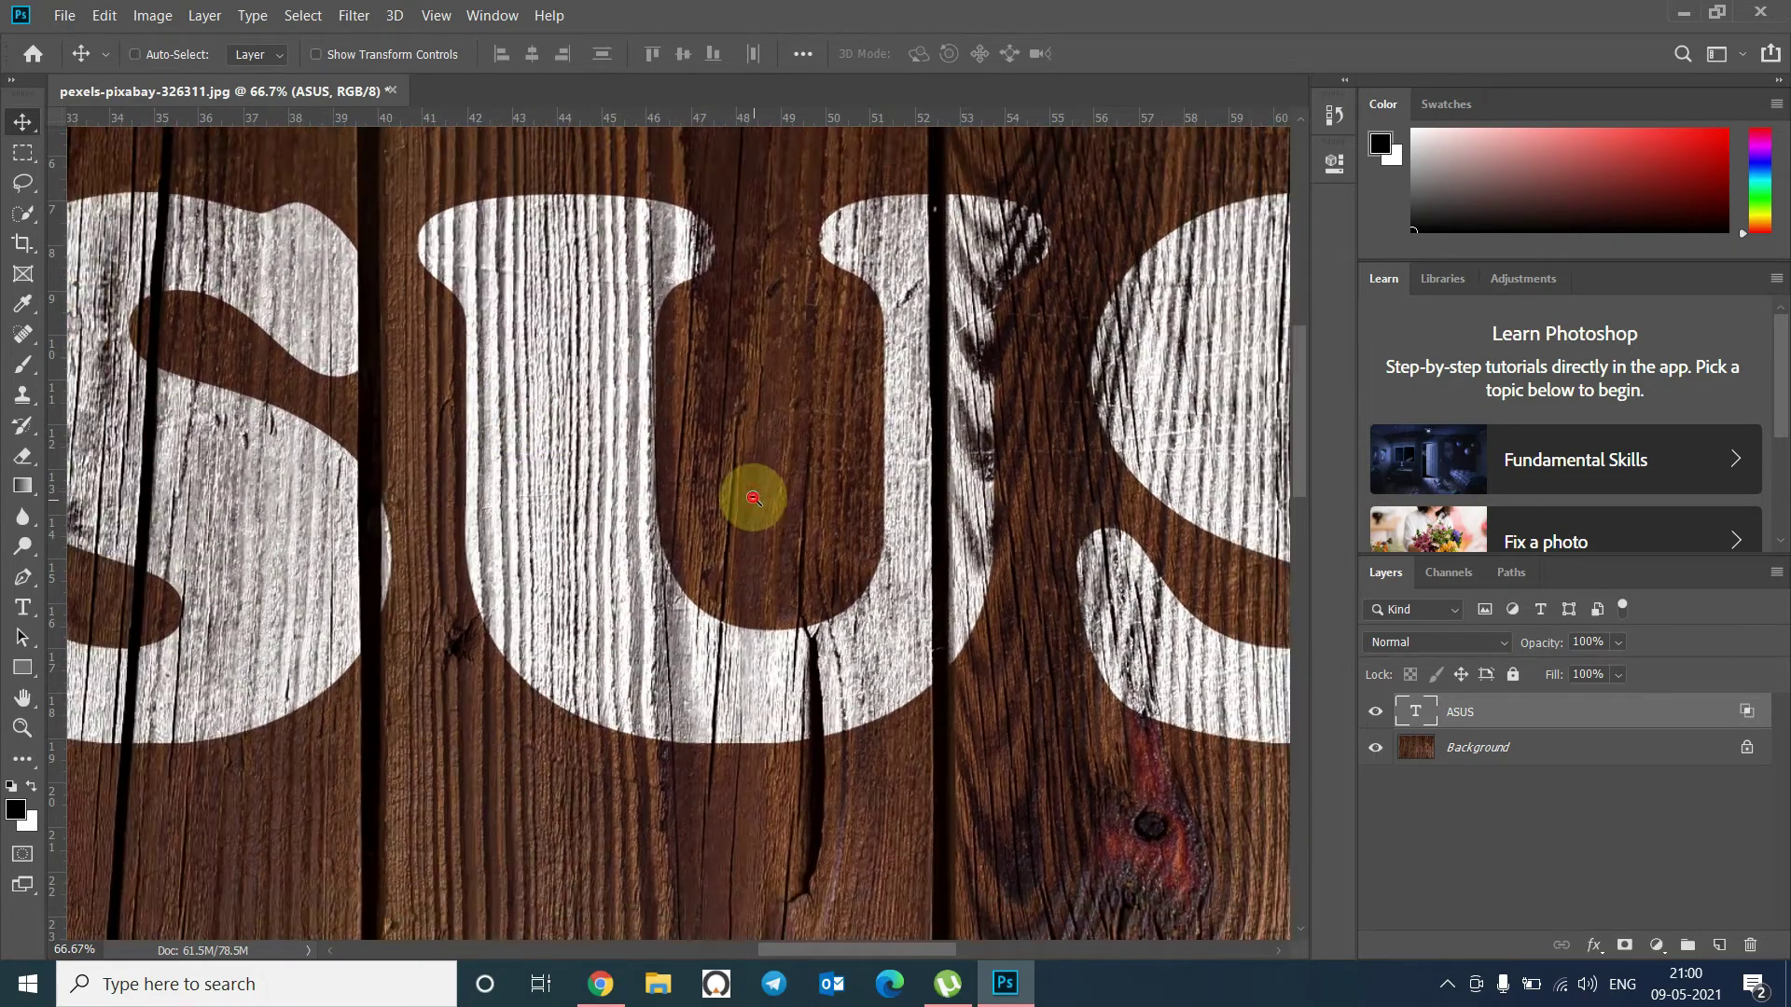
alt+click(753, 499)
alt+click(754, 499)
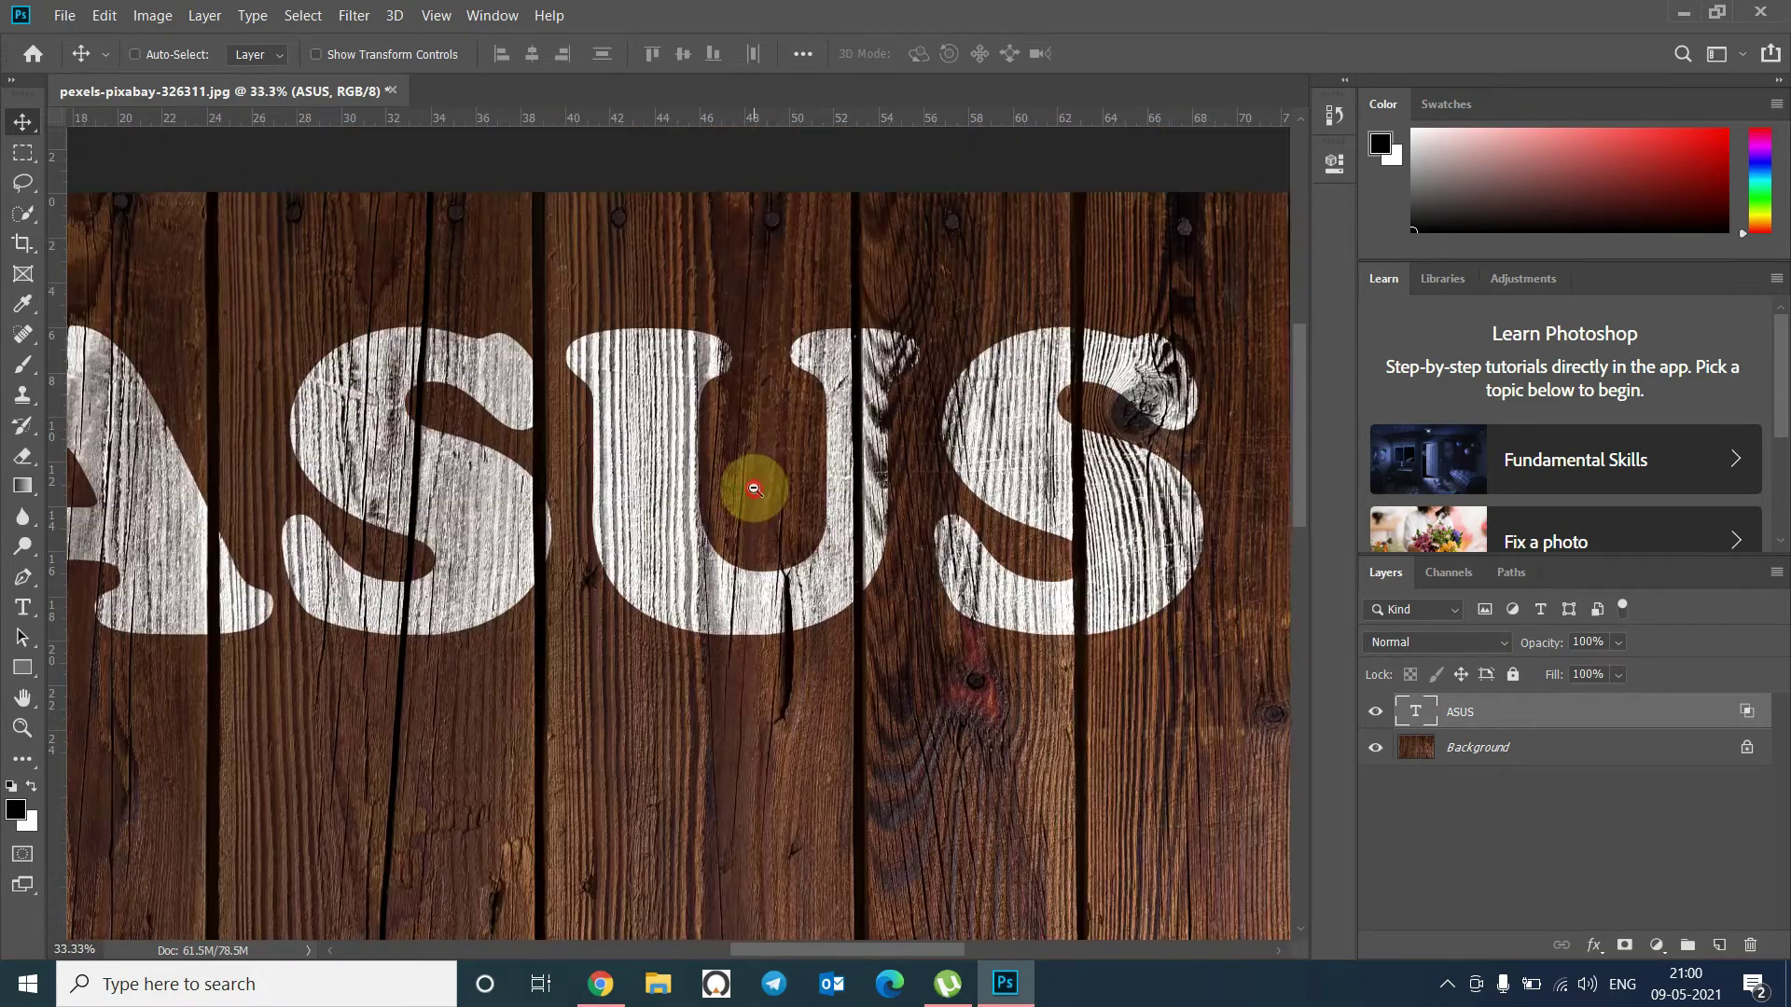
- Replace the ASUS text with ROG
double_click(1414, 715)
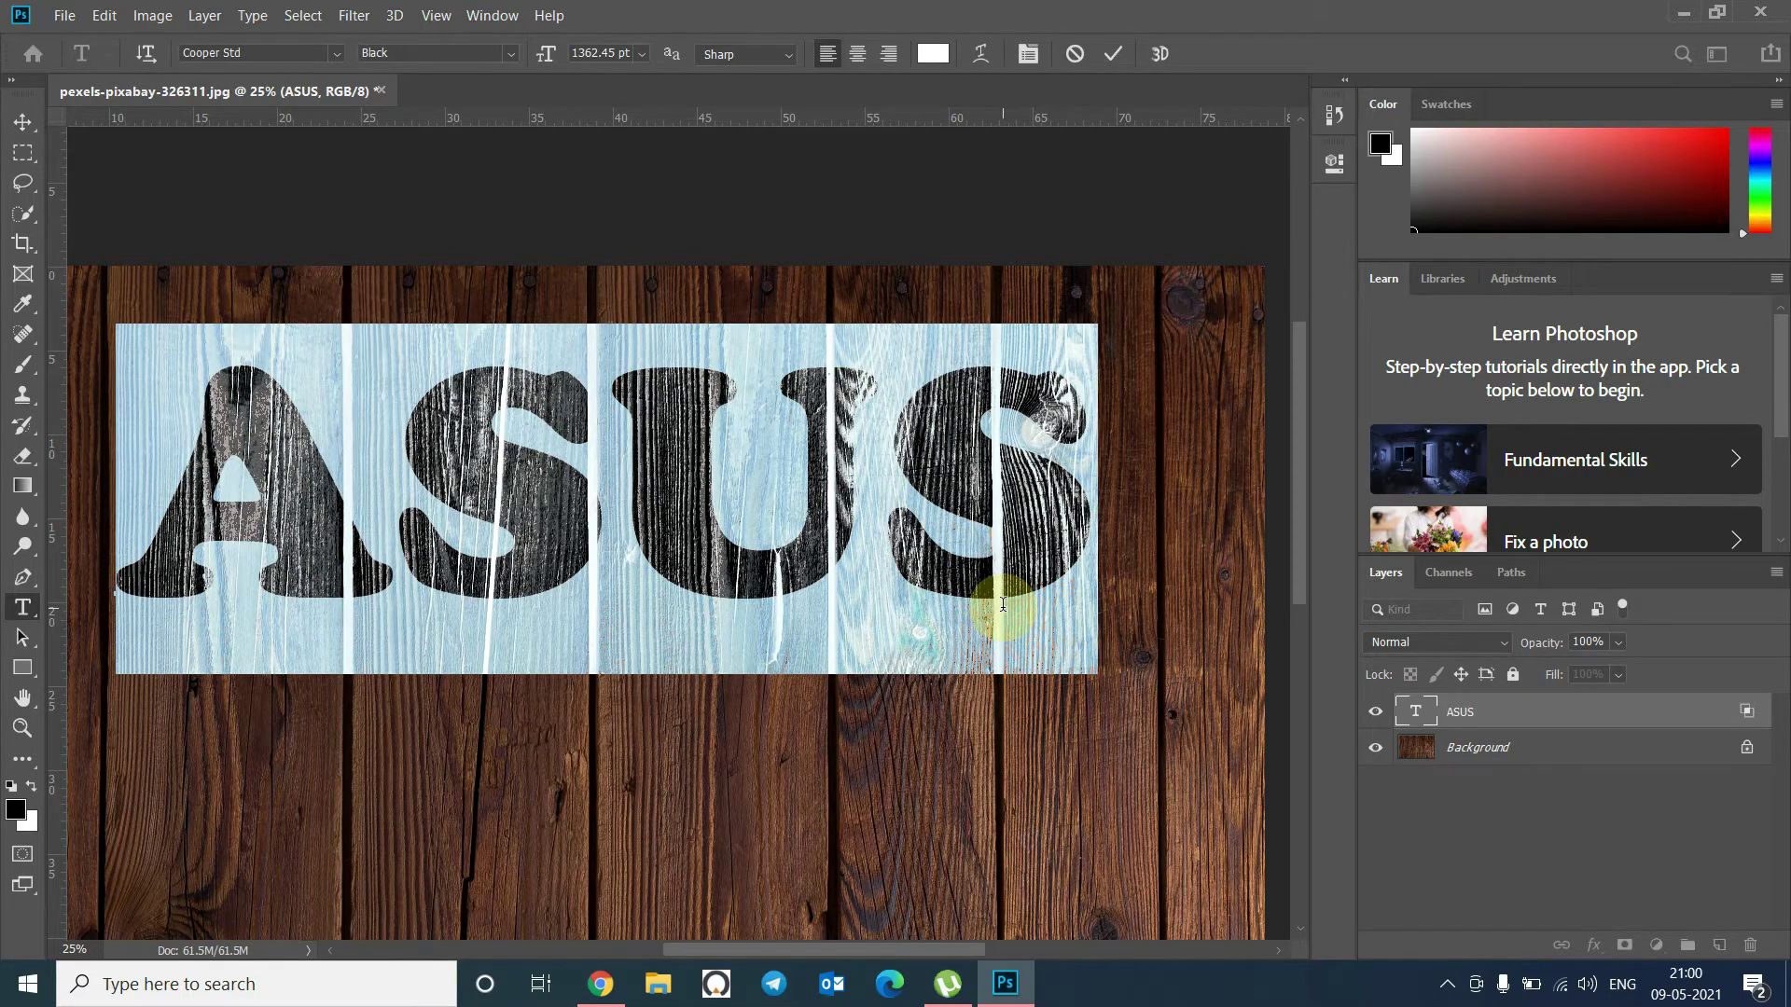
text(r)
key(BackSpace)
text(R)
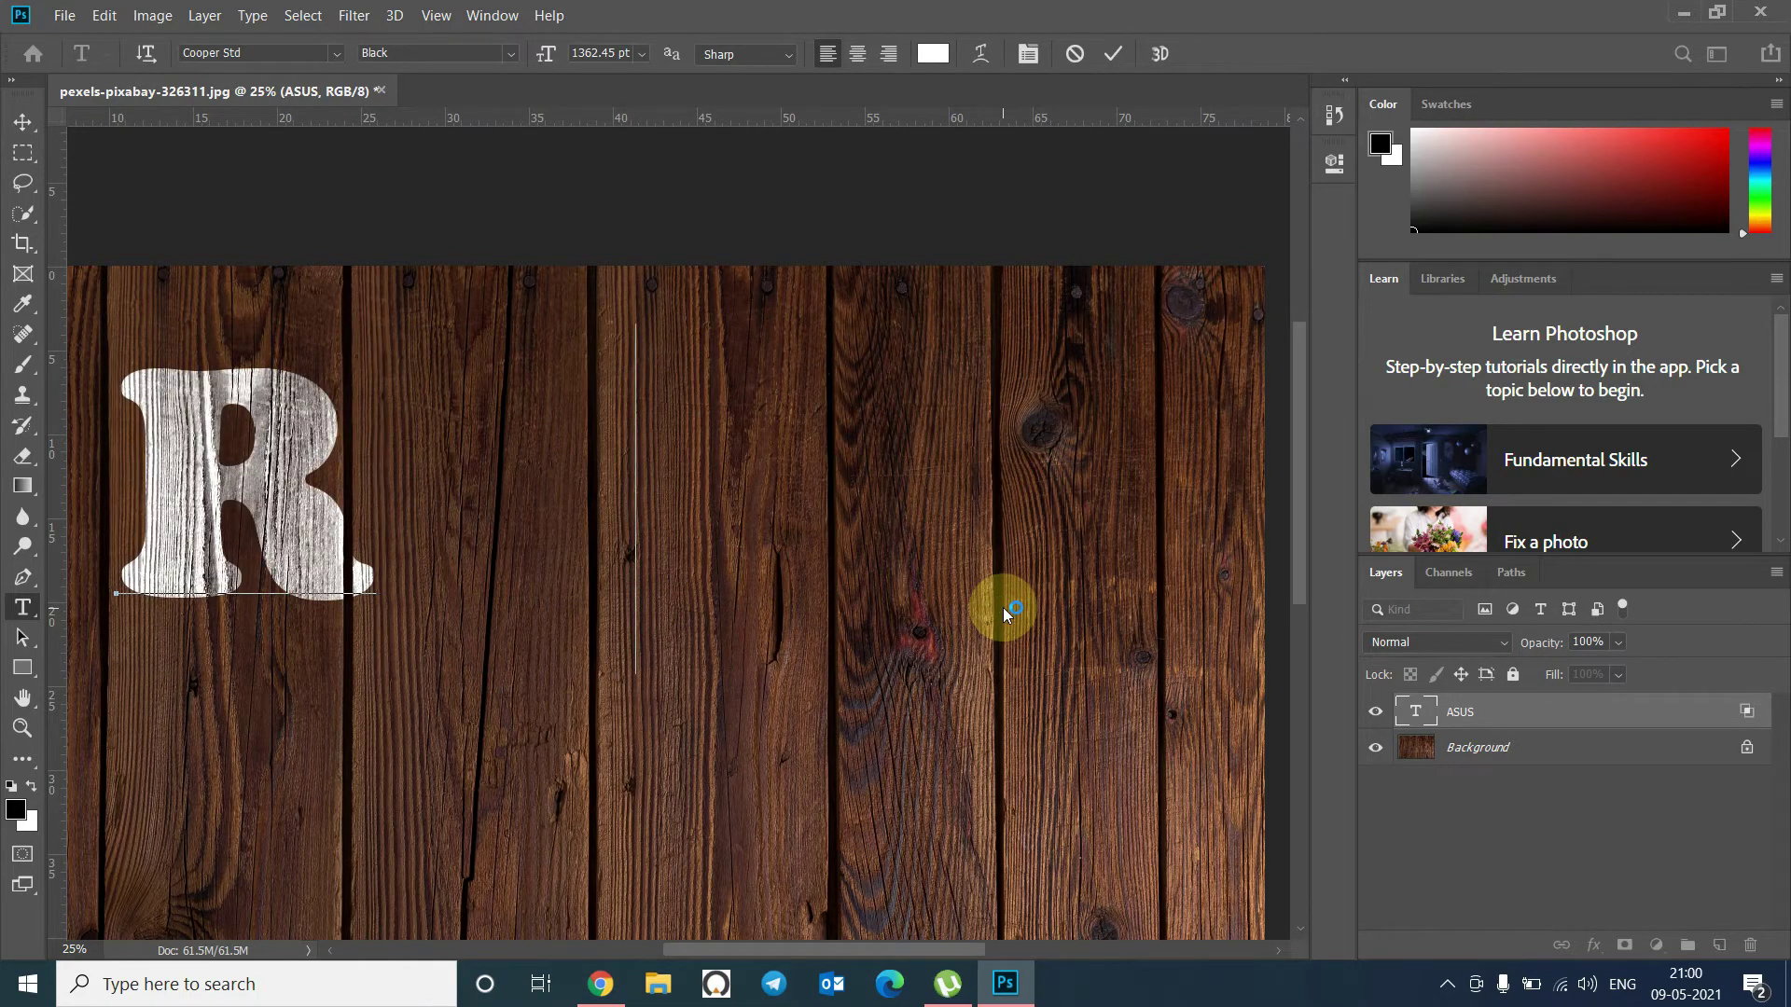
text(OG)
click(23, 123)
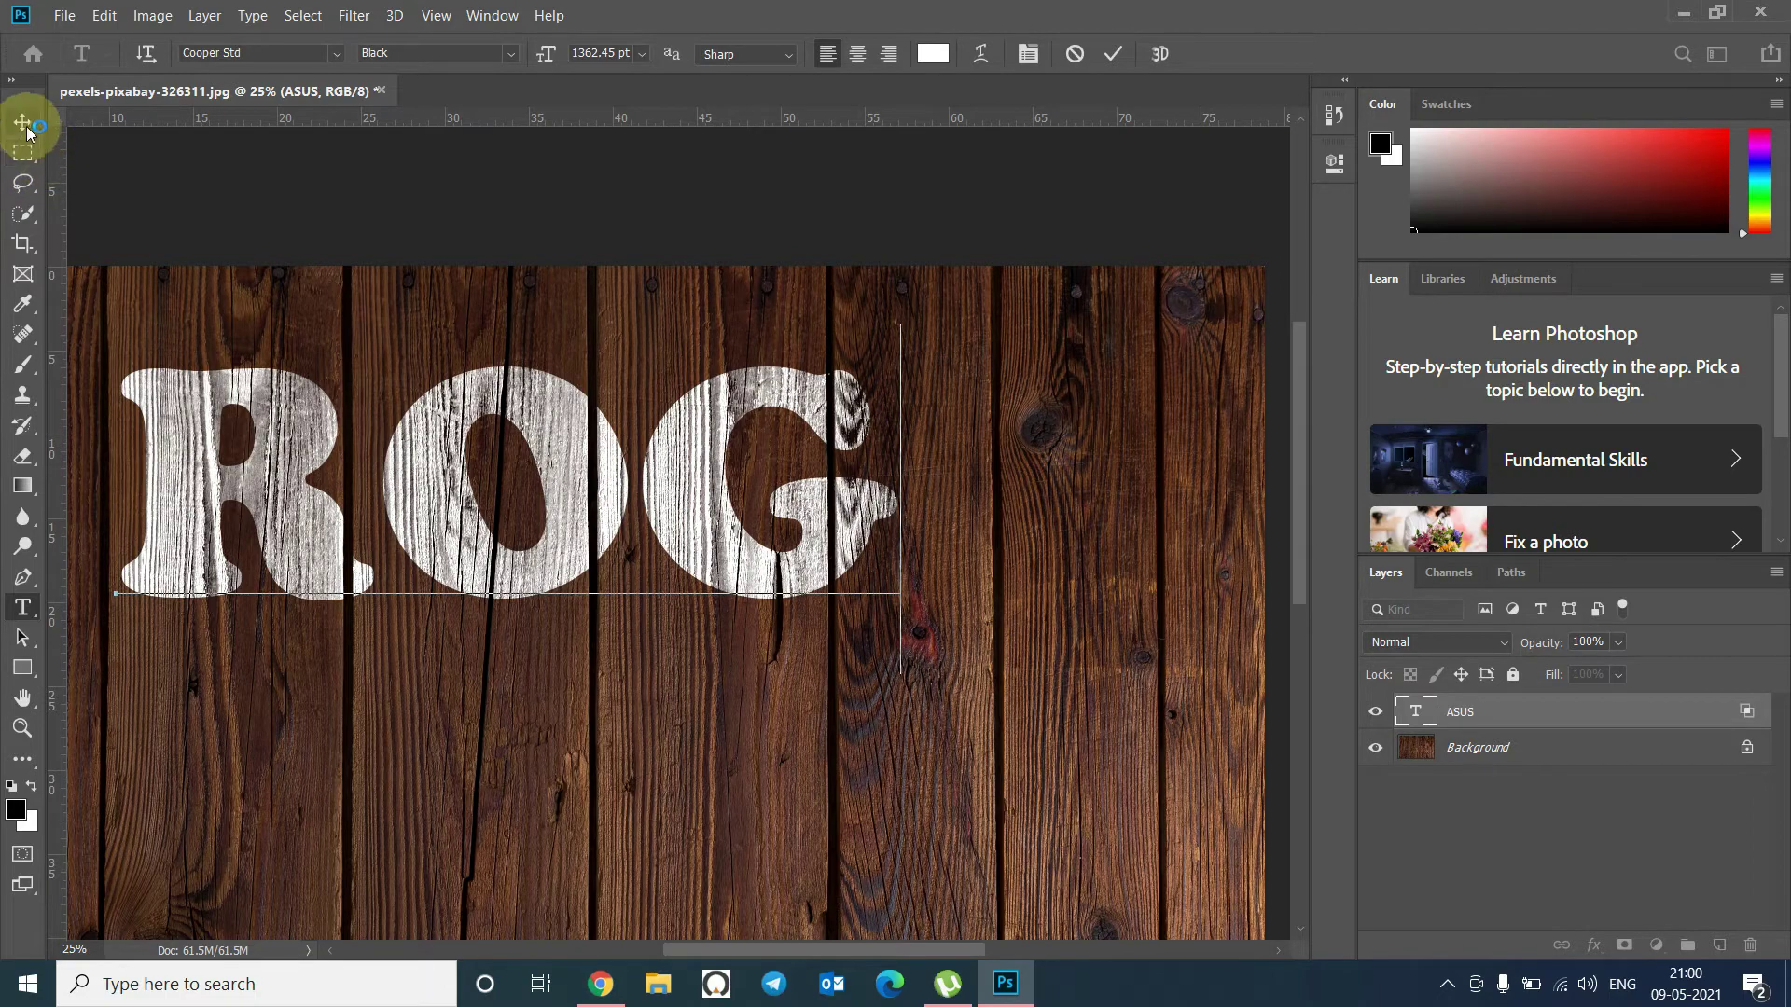
- Move the ROG text toward the middle of the upper planks
drag(802, 587, 1003, 611)
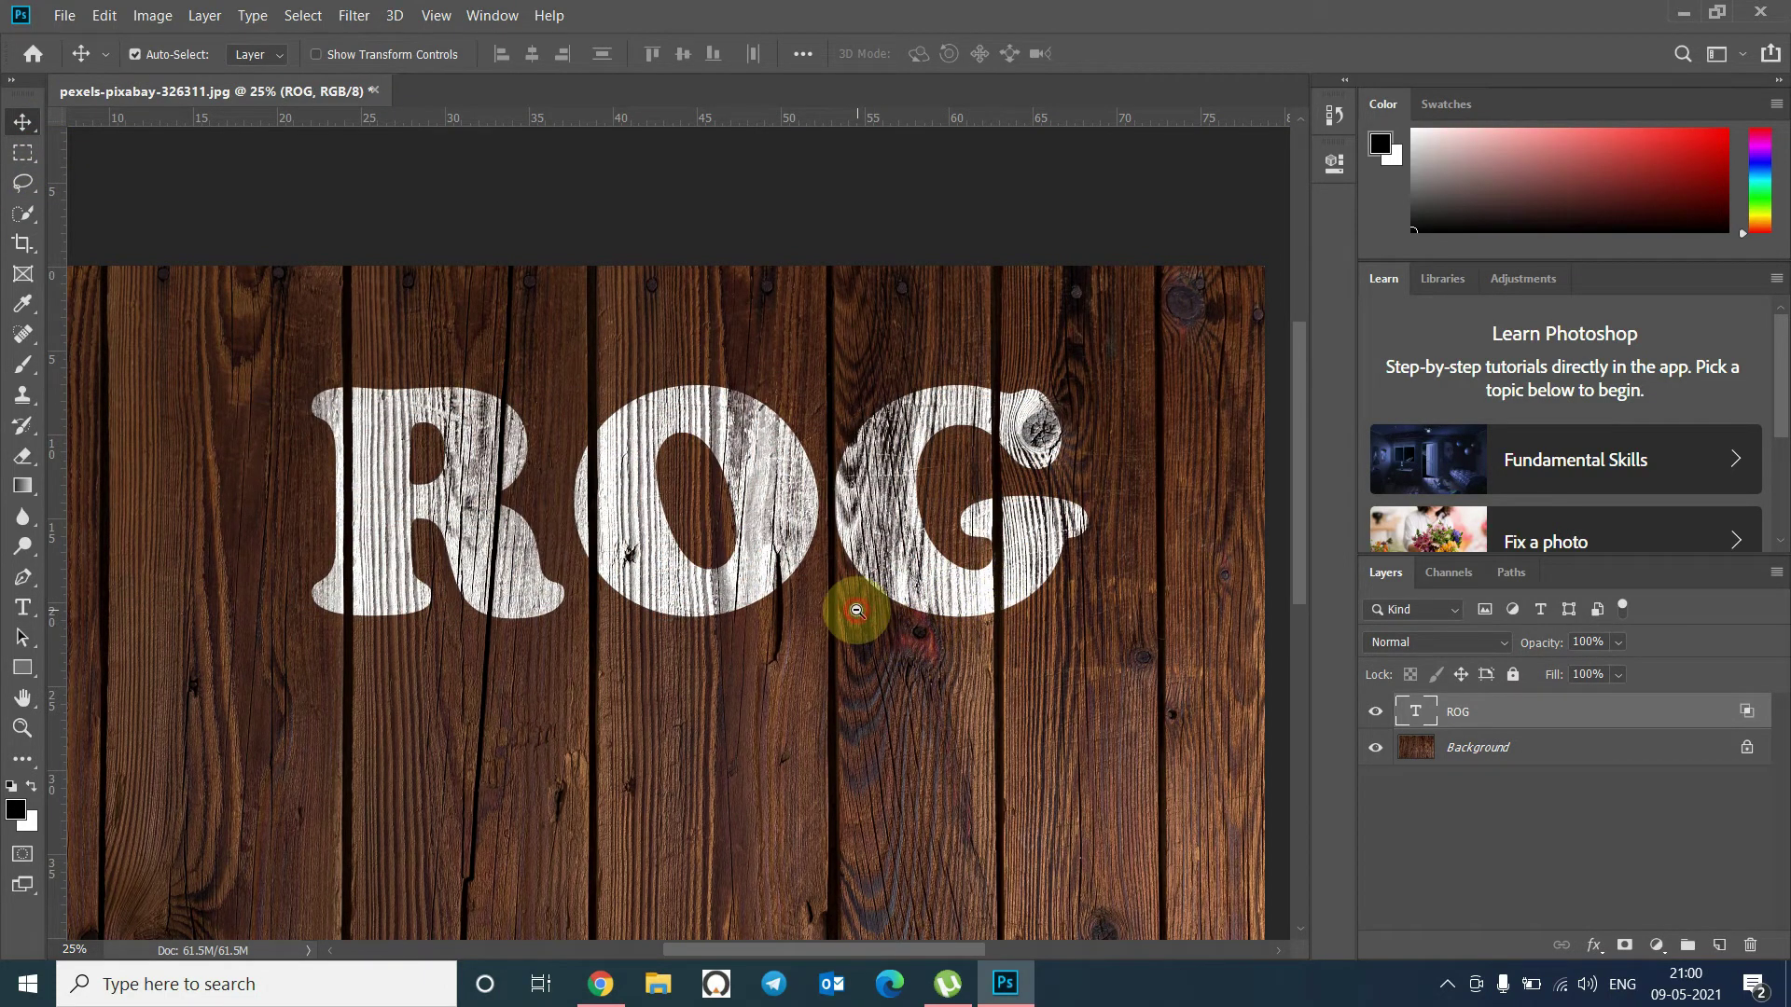
key(ctrl+minus)
key(ctrl+minus)
drag(741, 477, 688, 474)
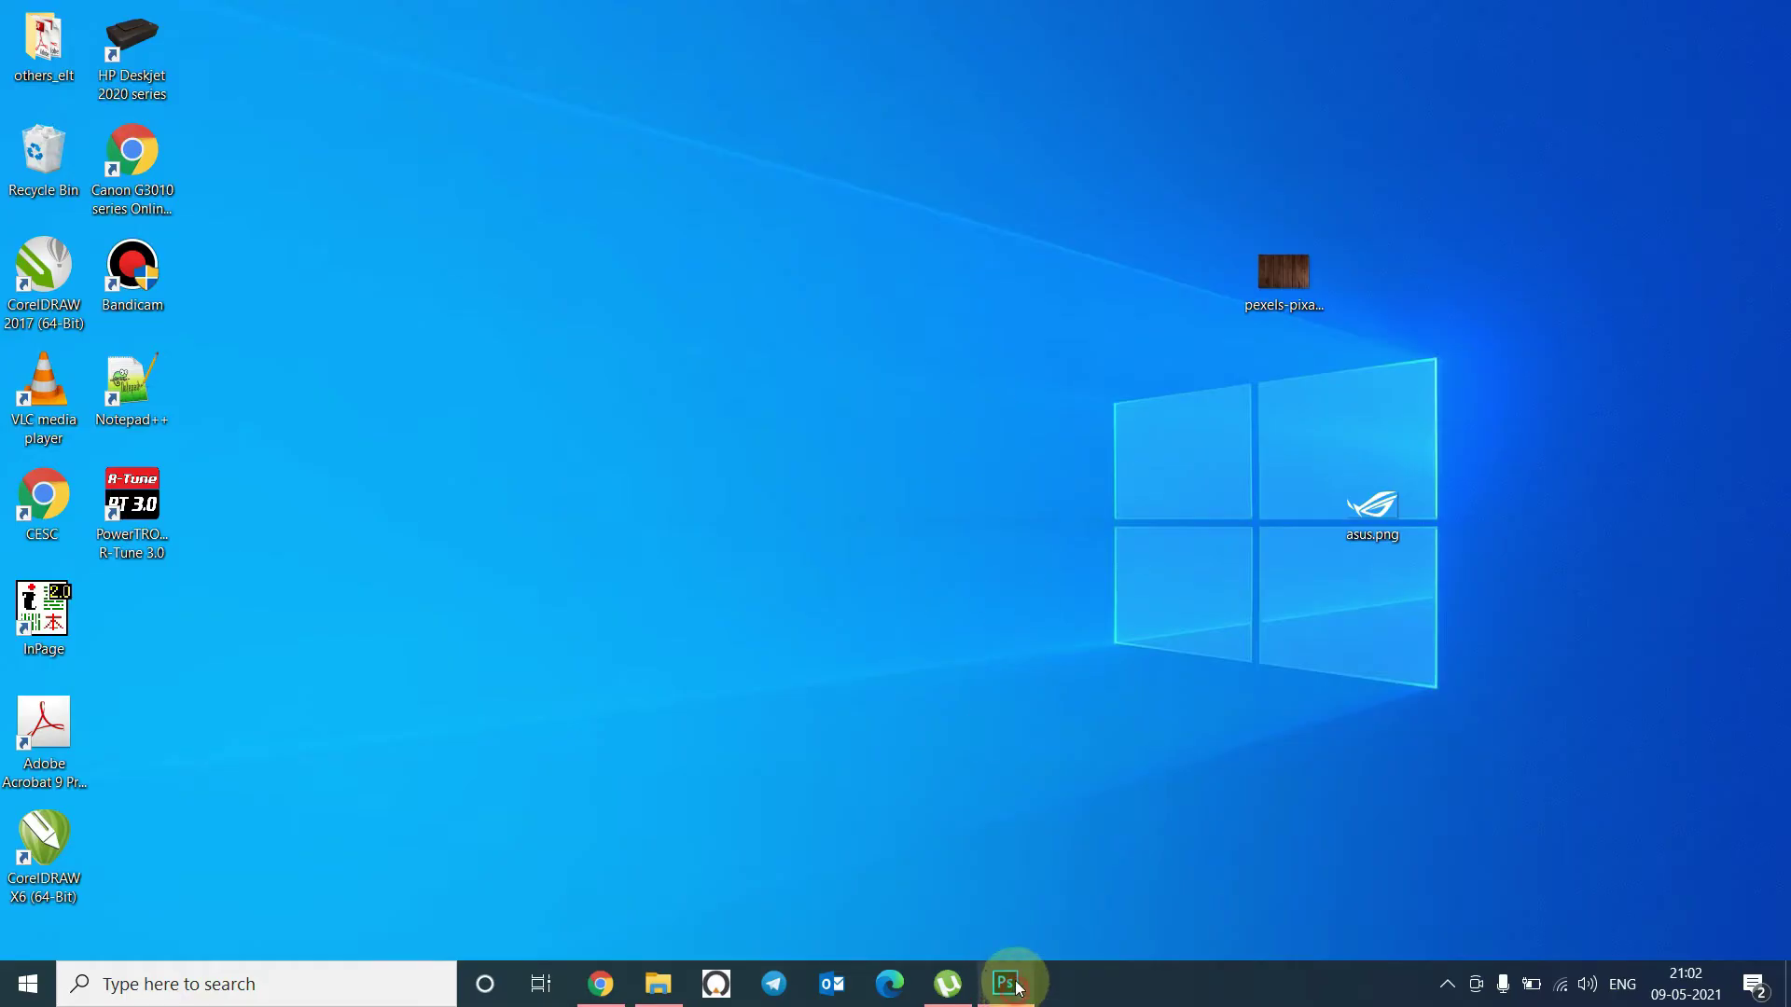
- Open asus.png from the Desktop as a second document via File > Open
click(1006, 983)
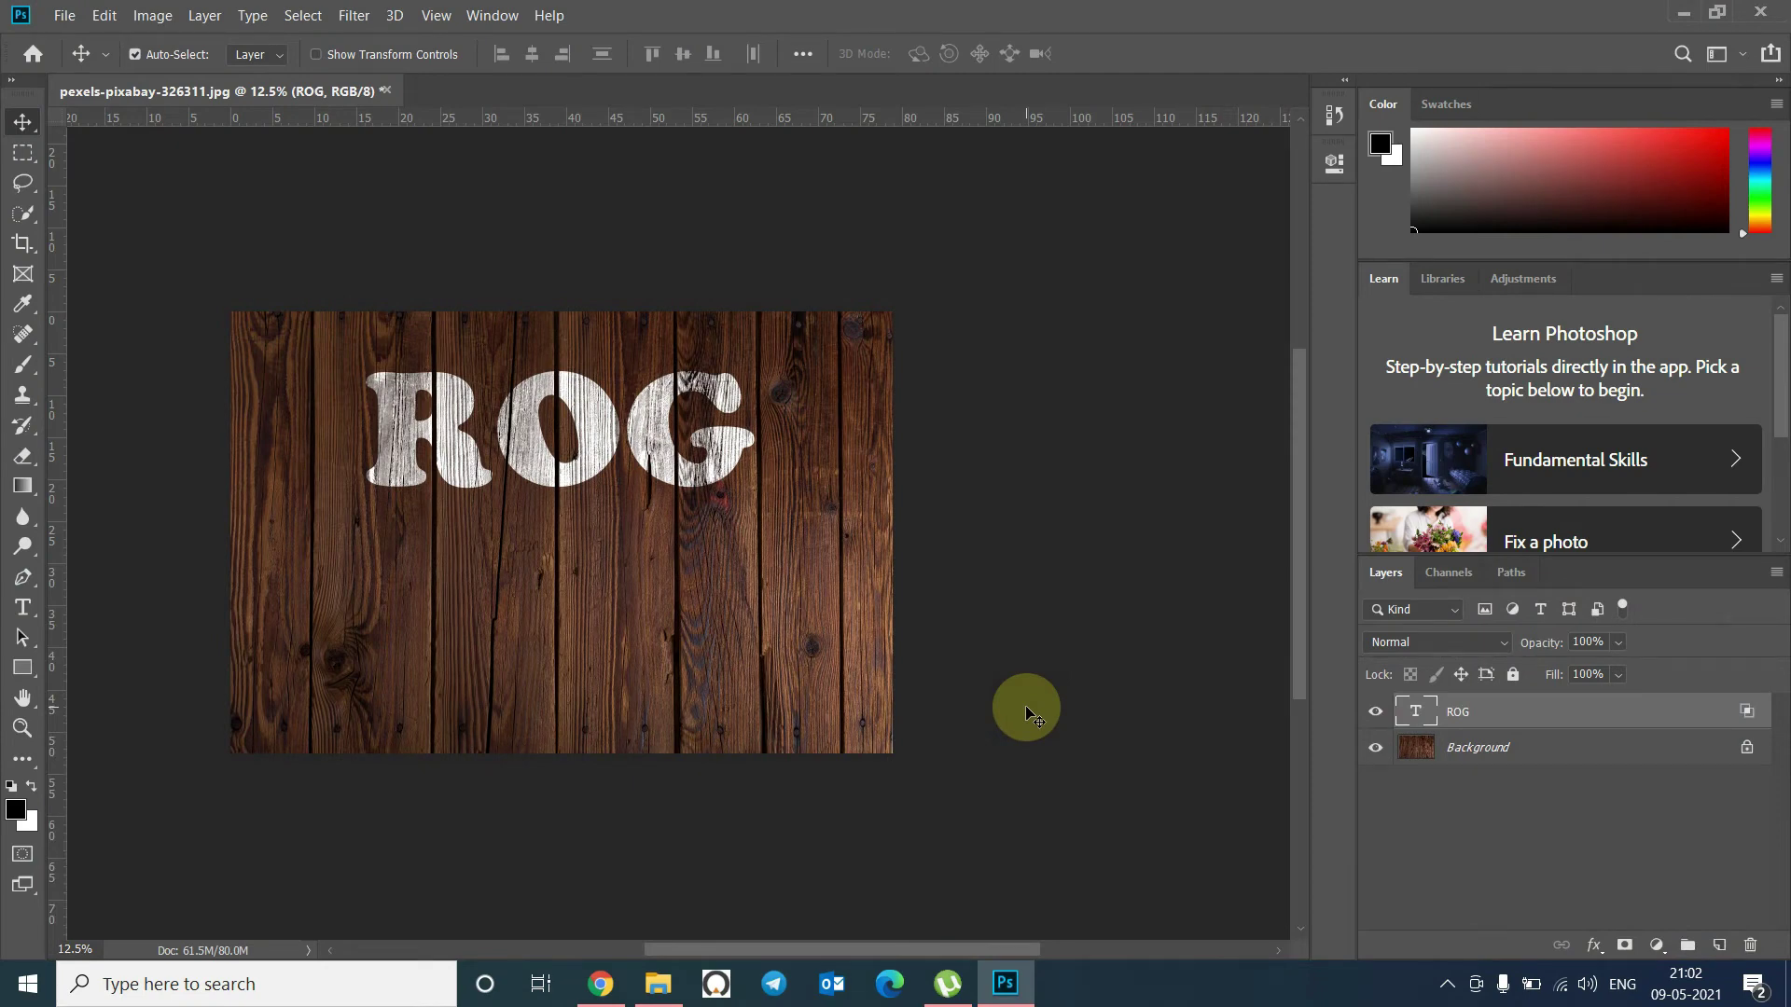
click(65, 15)
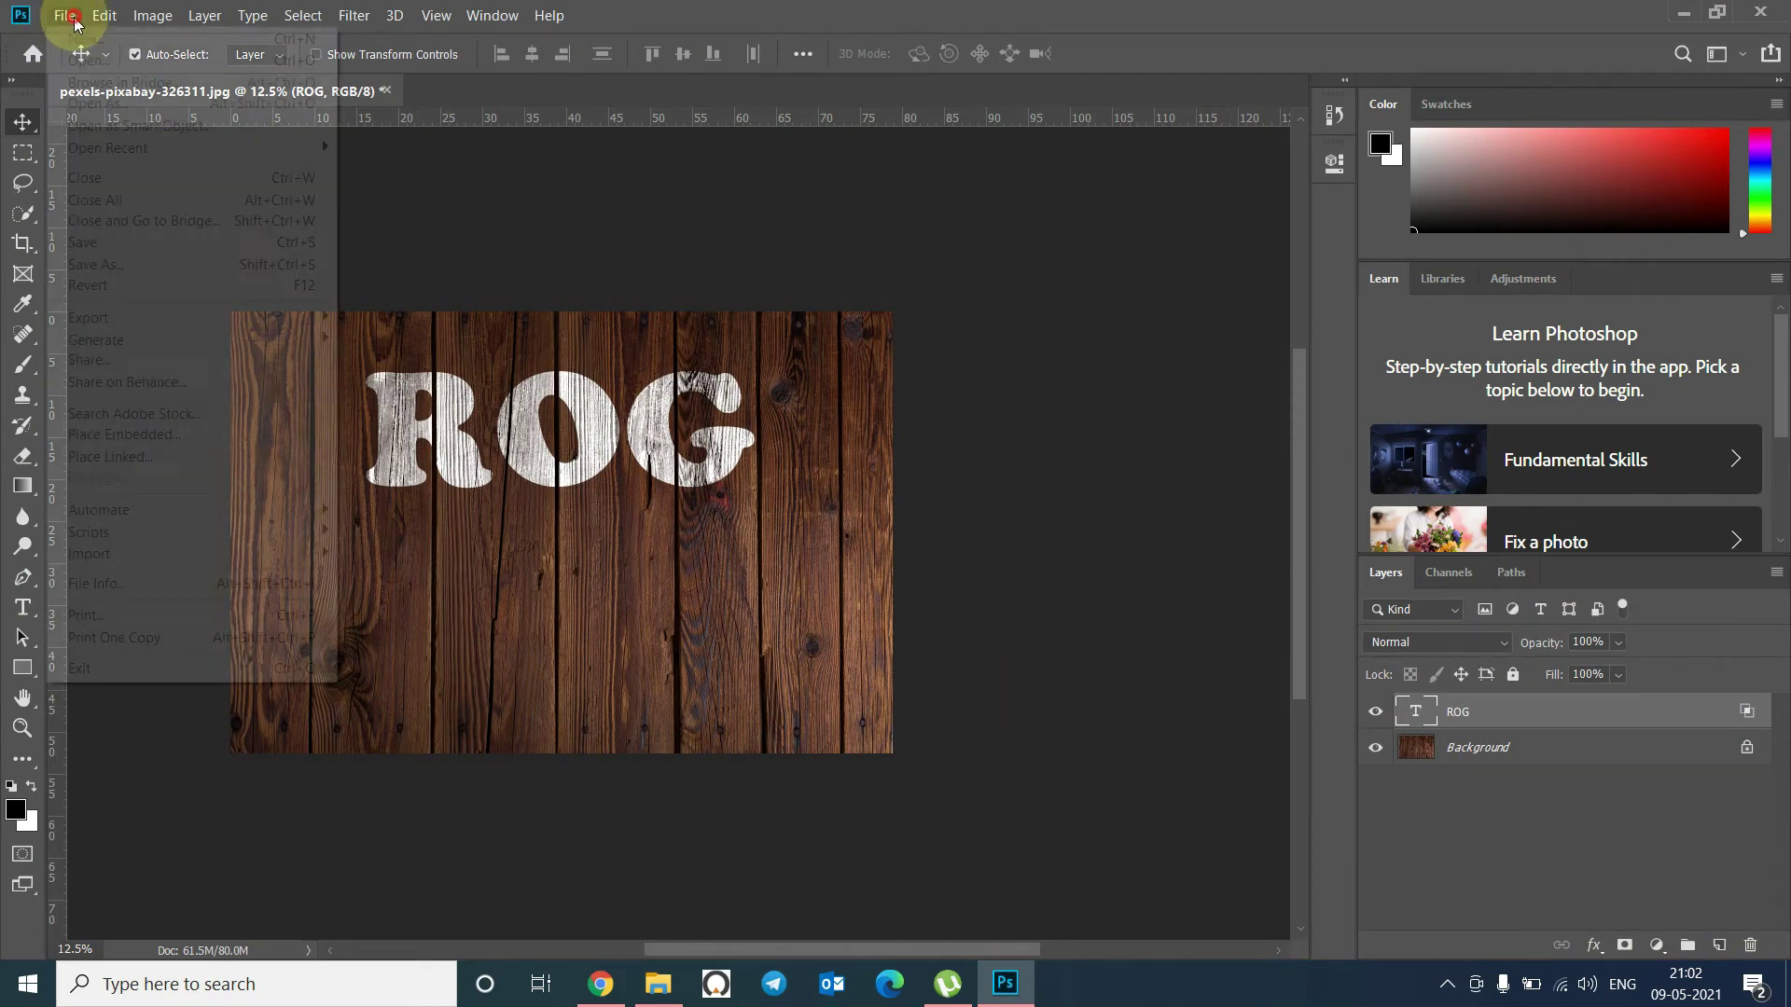
click(81, 61)
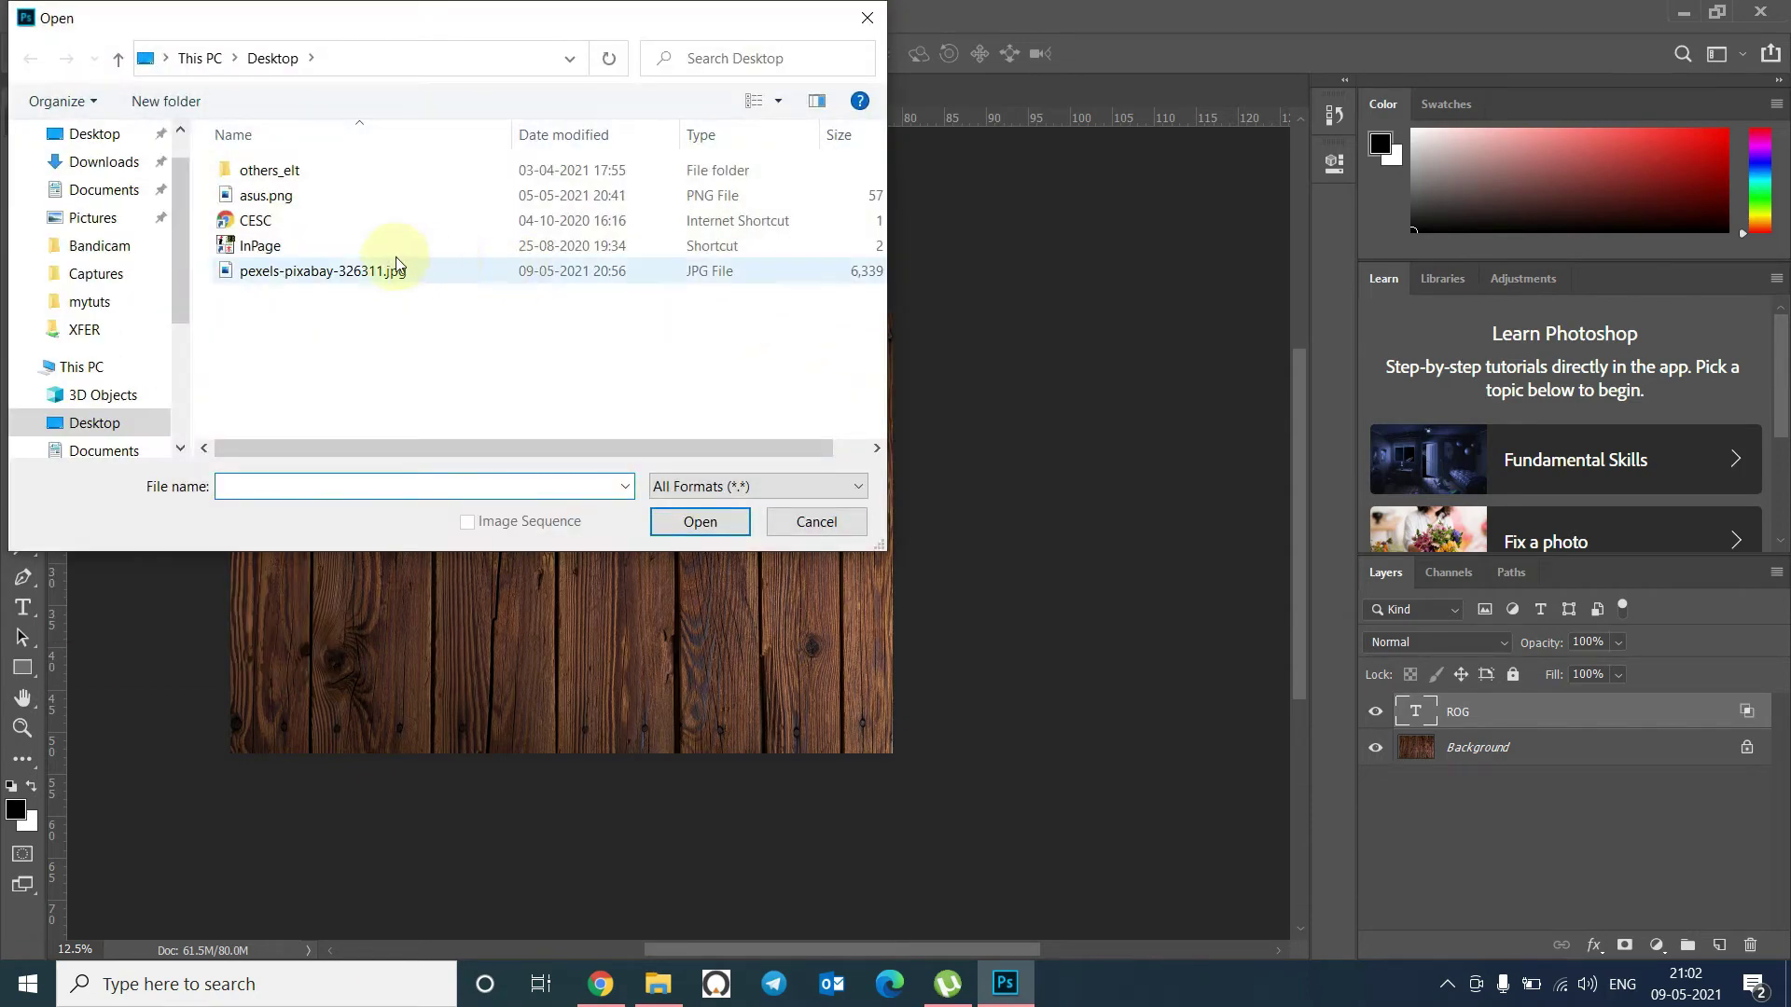
click(265, 194)
click(728, 521)
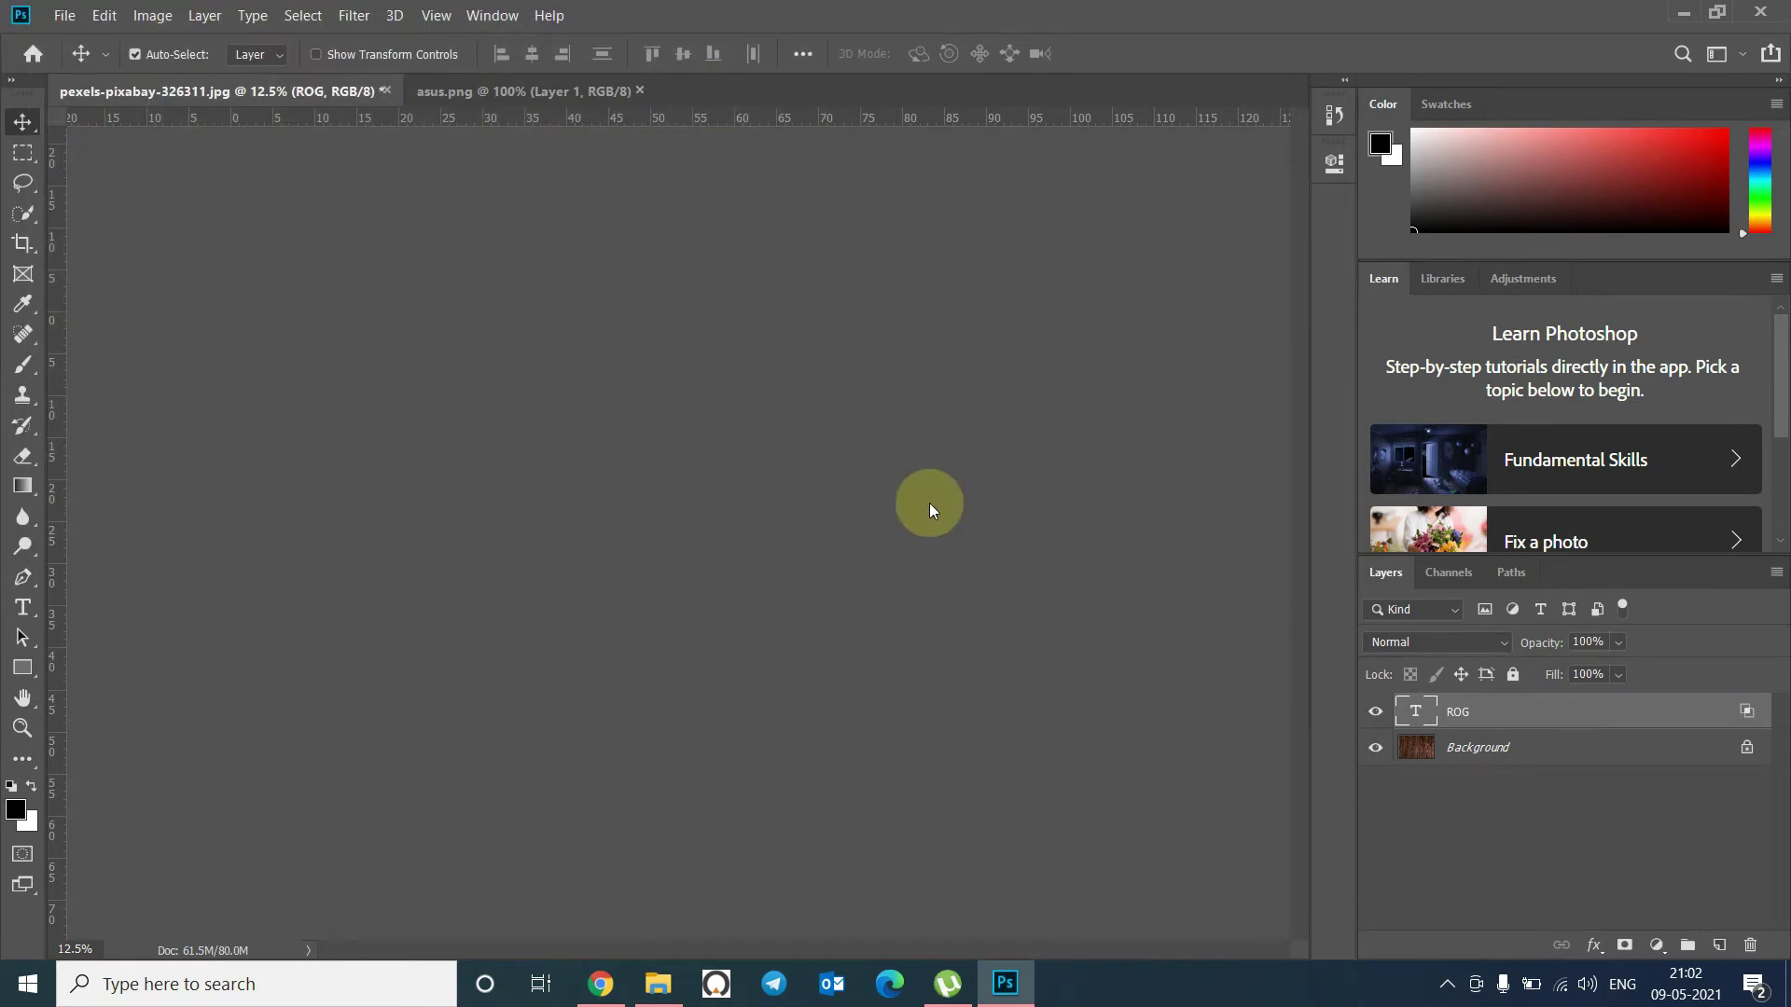
- Copy the whole asus.png logo and paste it into the wood image
key(ctrl+a)
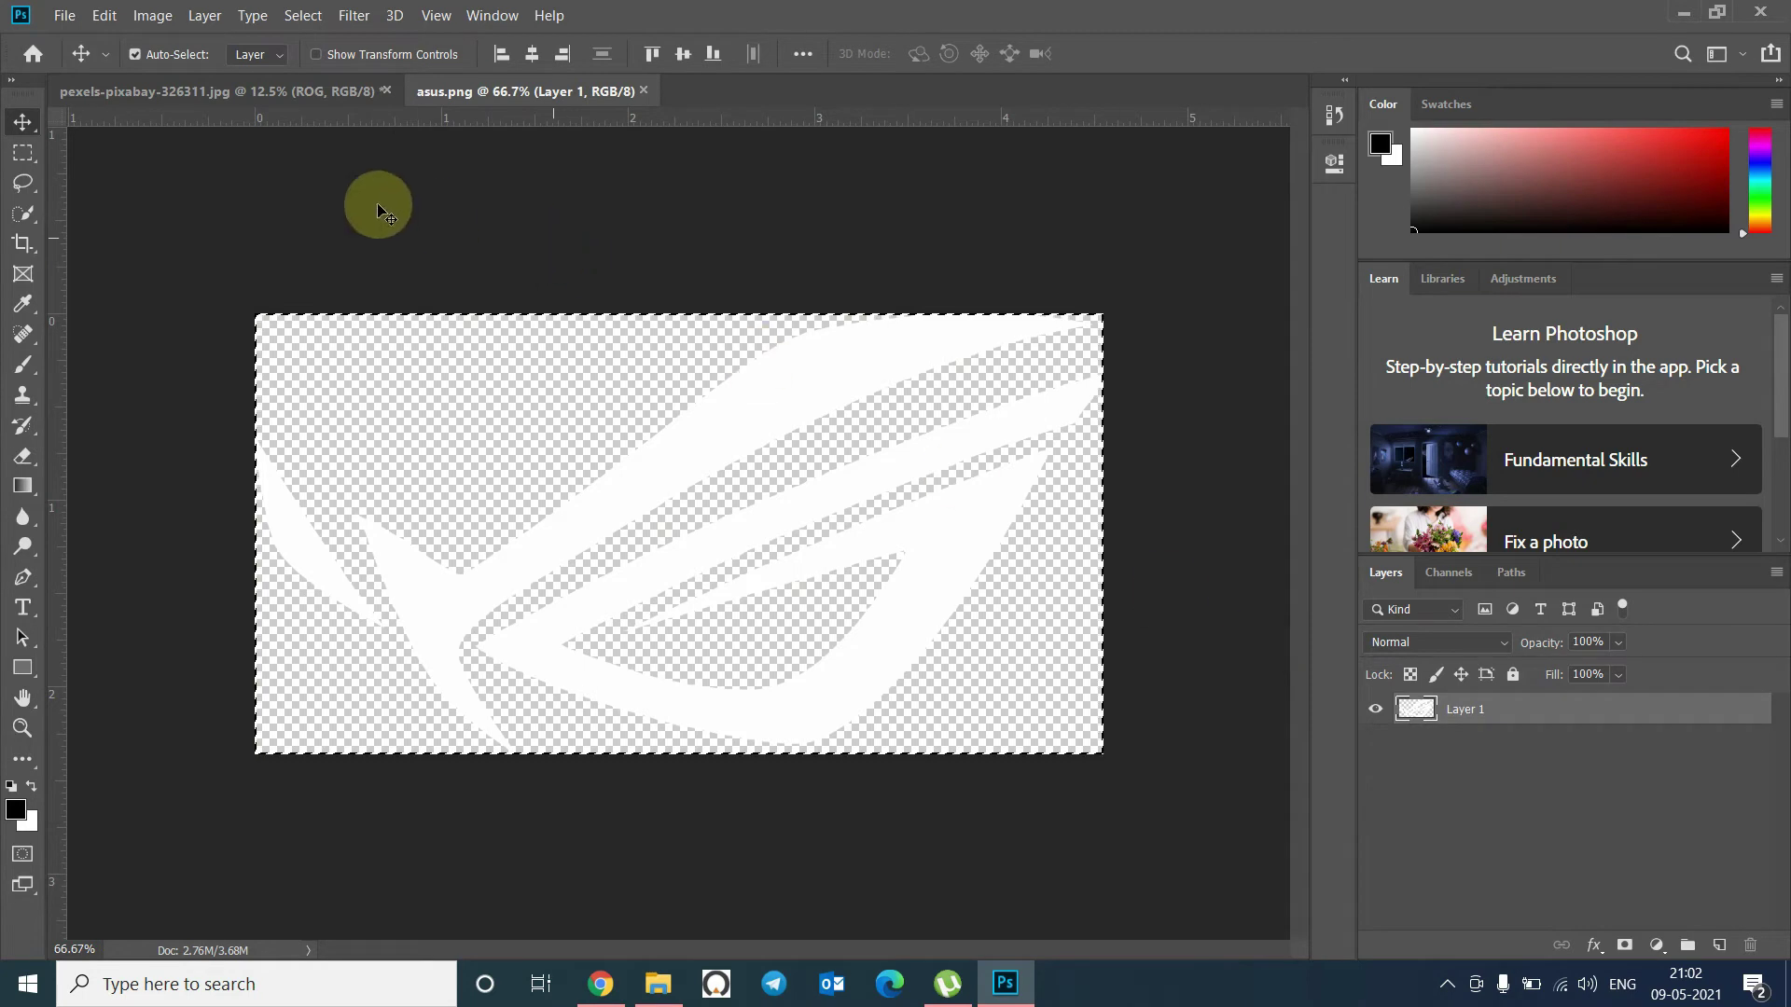
click(306, 93)
key(ctrl+v)
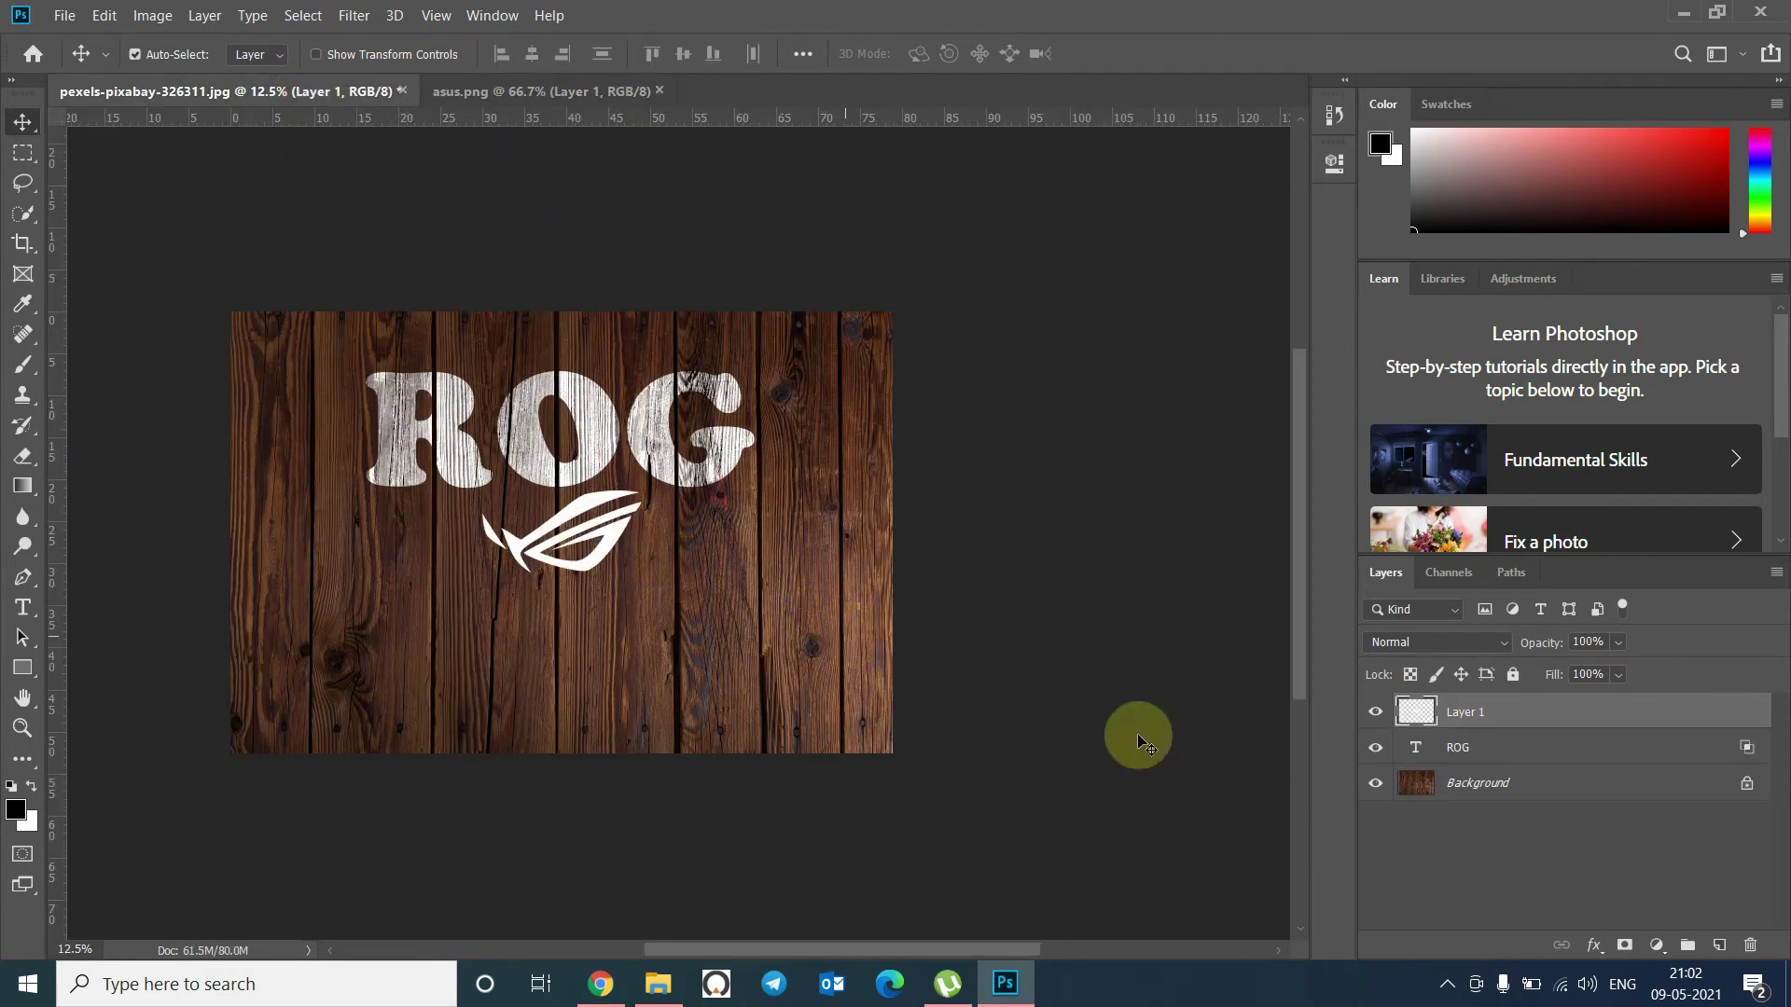
key(ctrl)
- Scale the pasted ROG eye logo to about 202% and place it below the ROG text
key(ctrl+t)
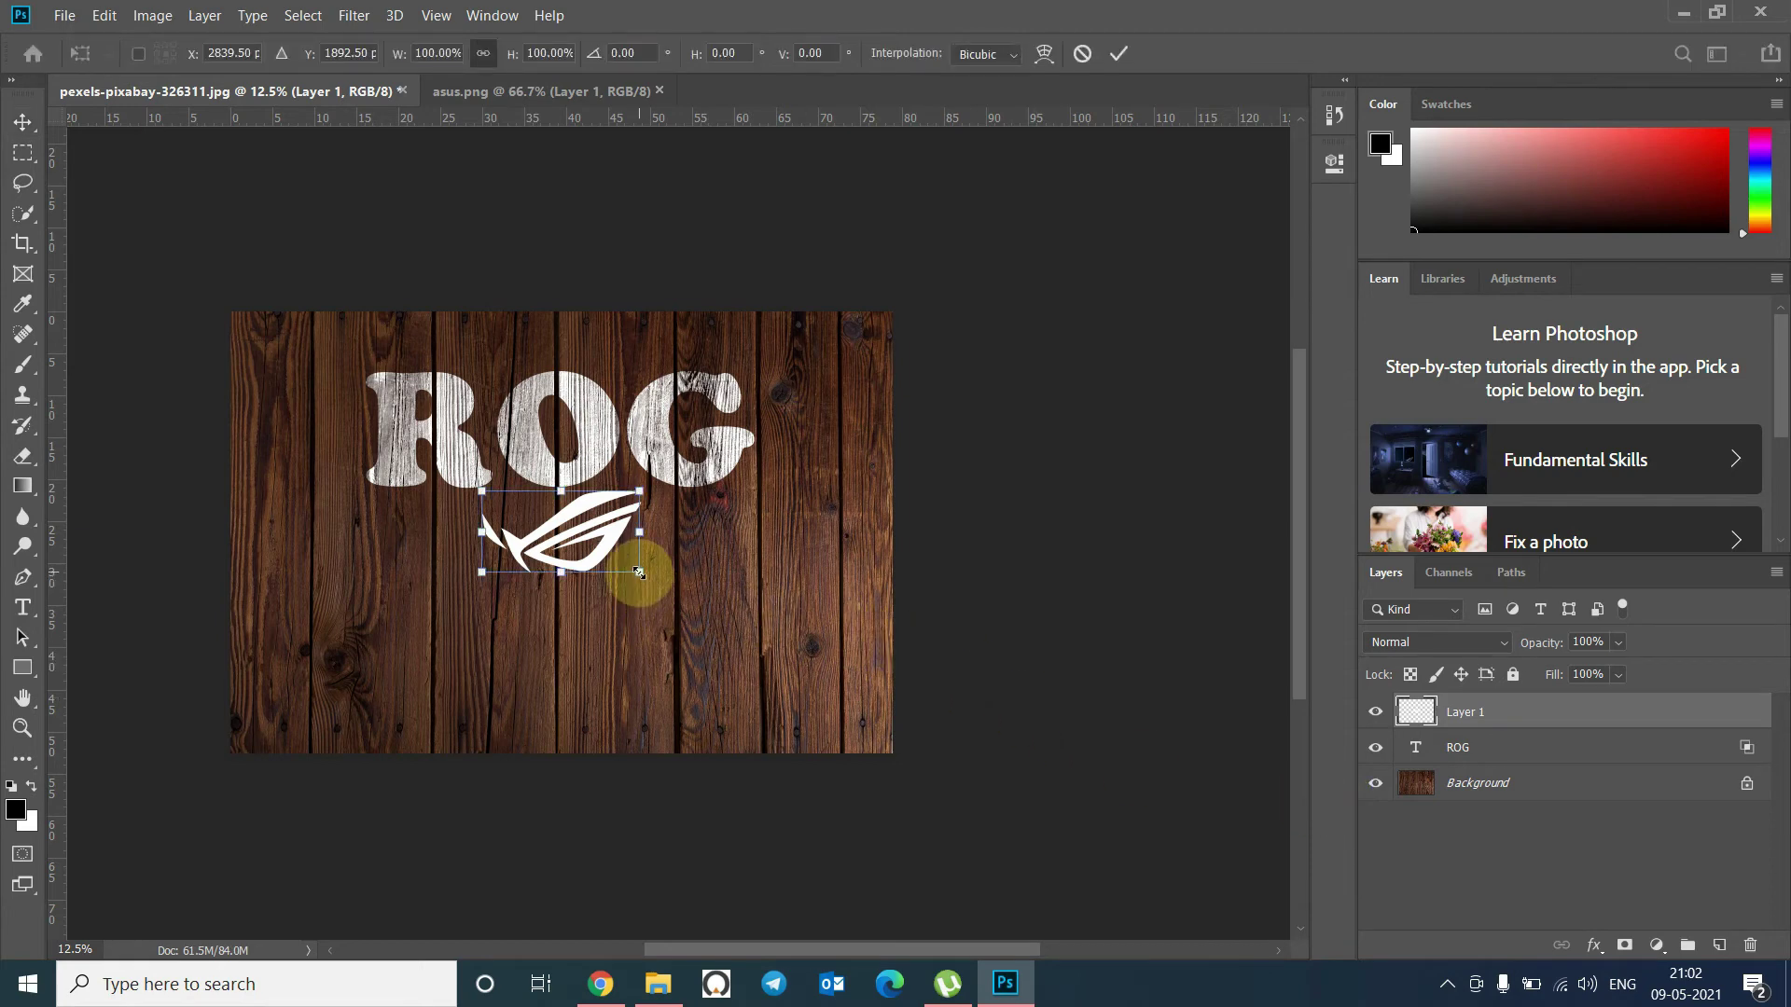
mouse_move(641, 571)
mouse_down()
mouse_move(726, 652)
mouse_move(826, 704)
mouse_up()
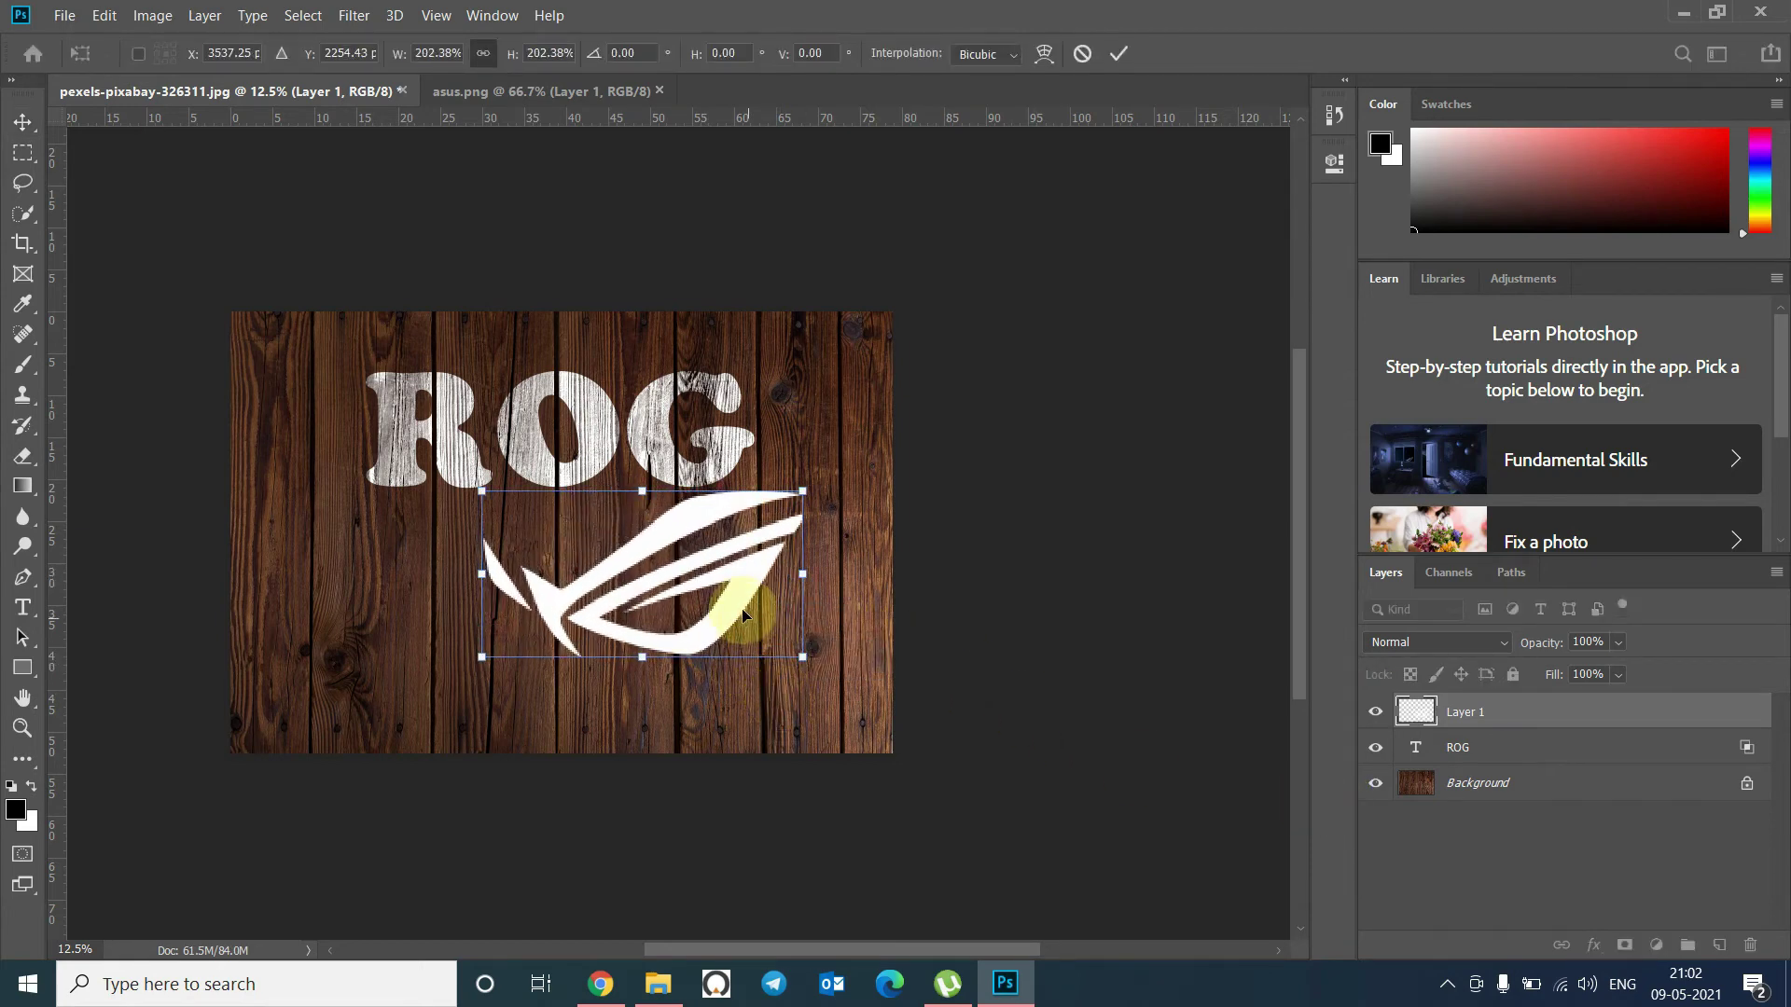
drag(723, 625, 660, 646)
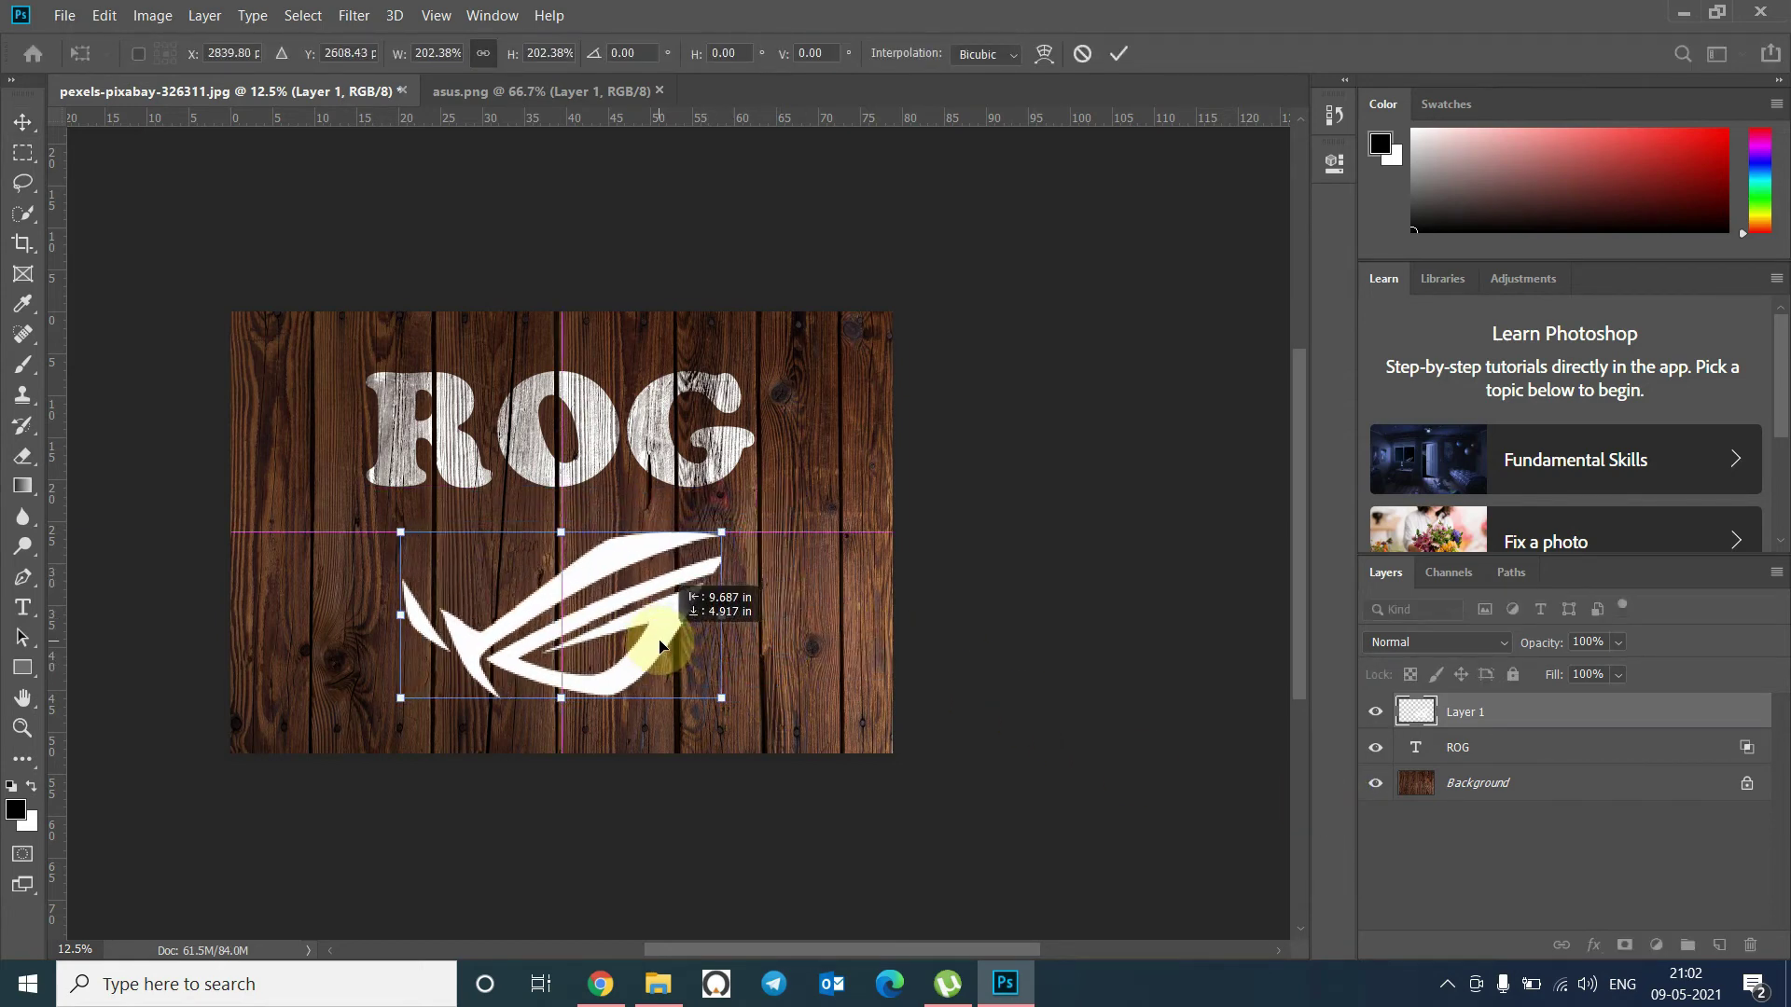
key(Return)
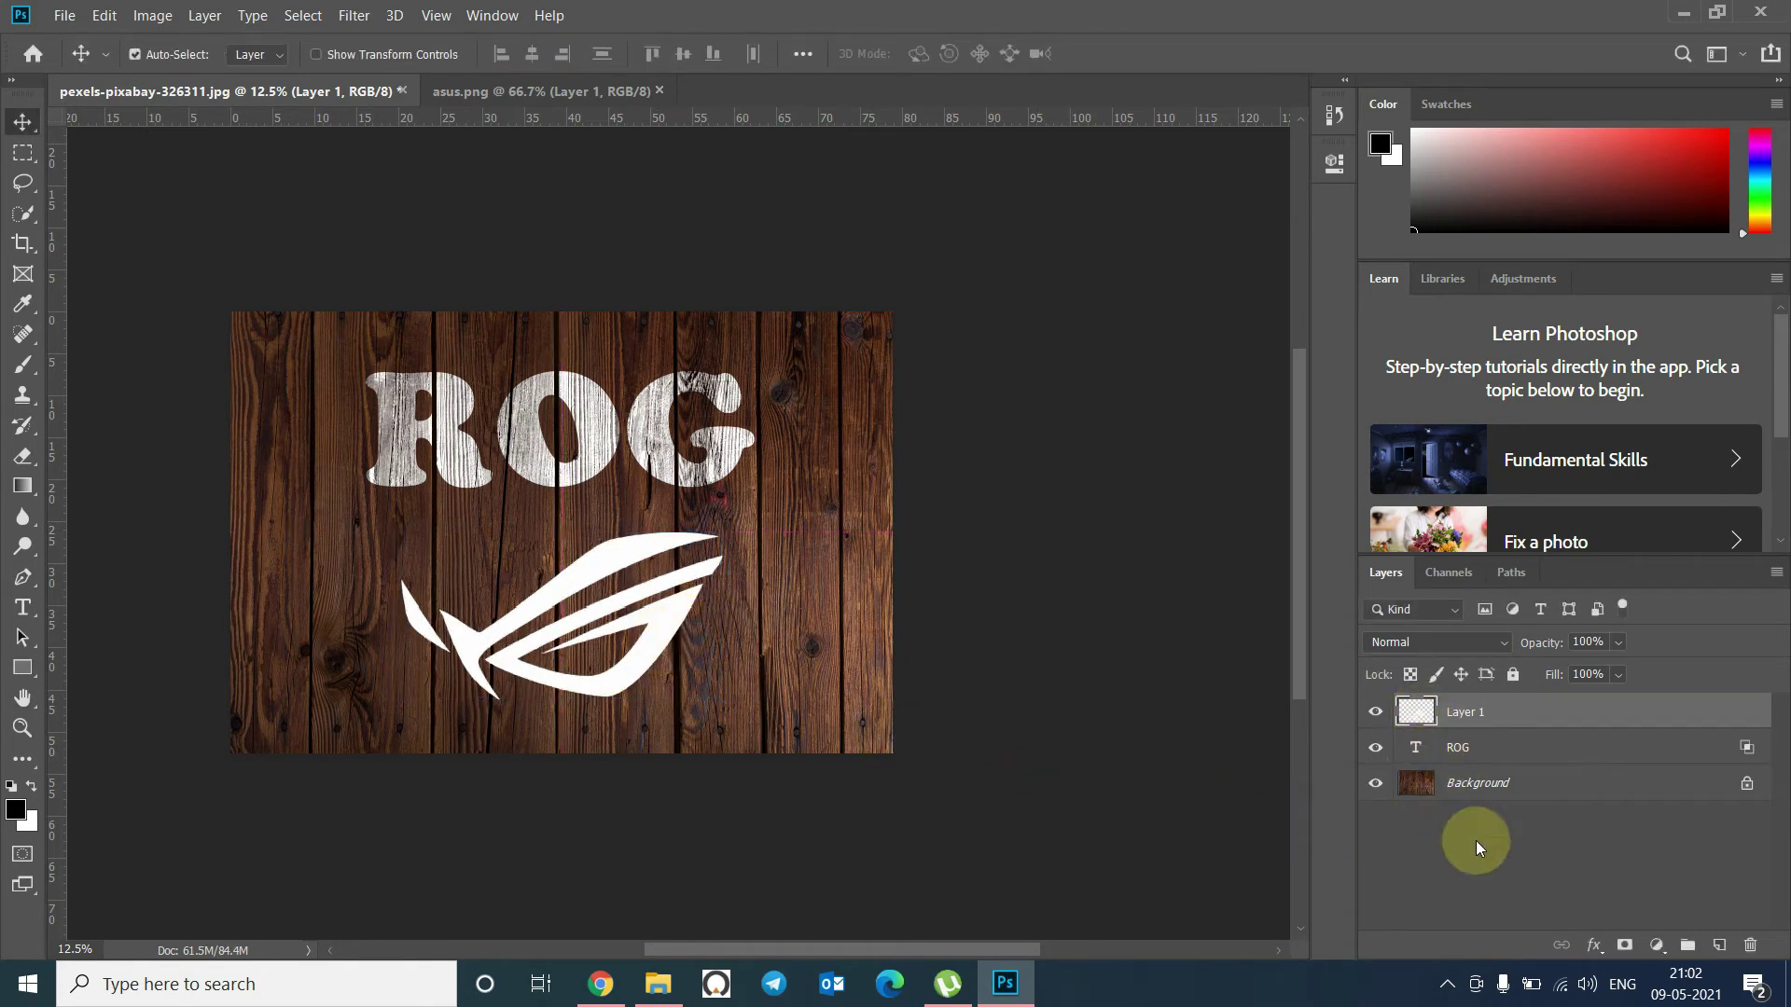
key(ctrl)
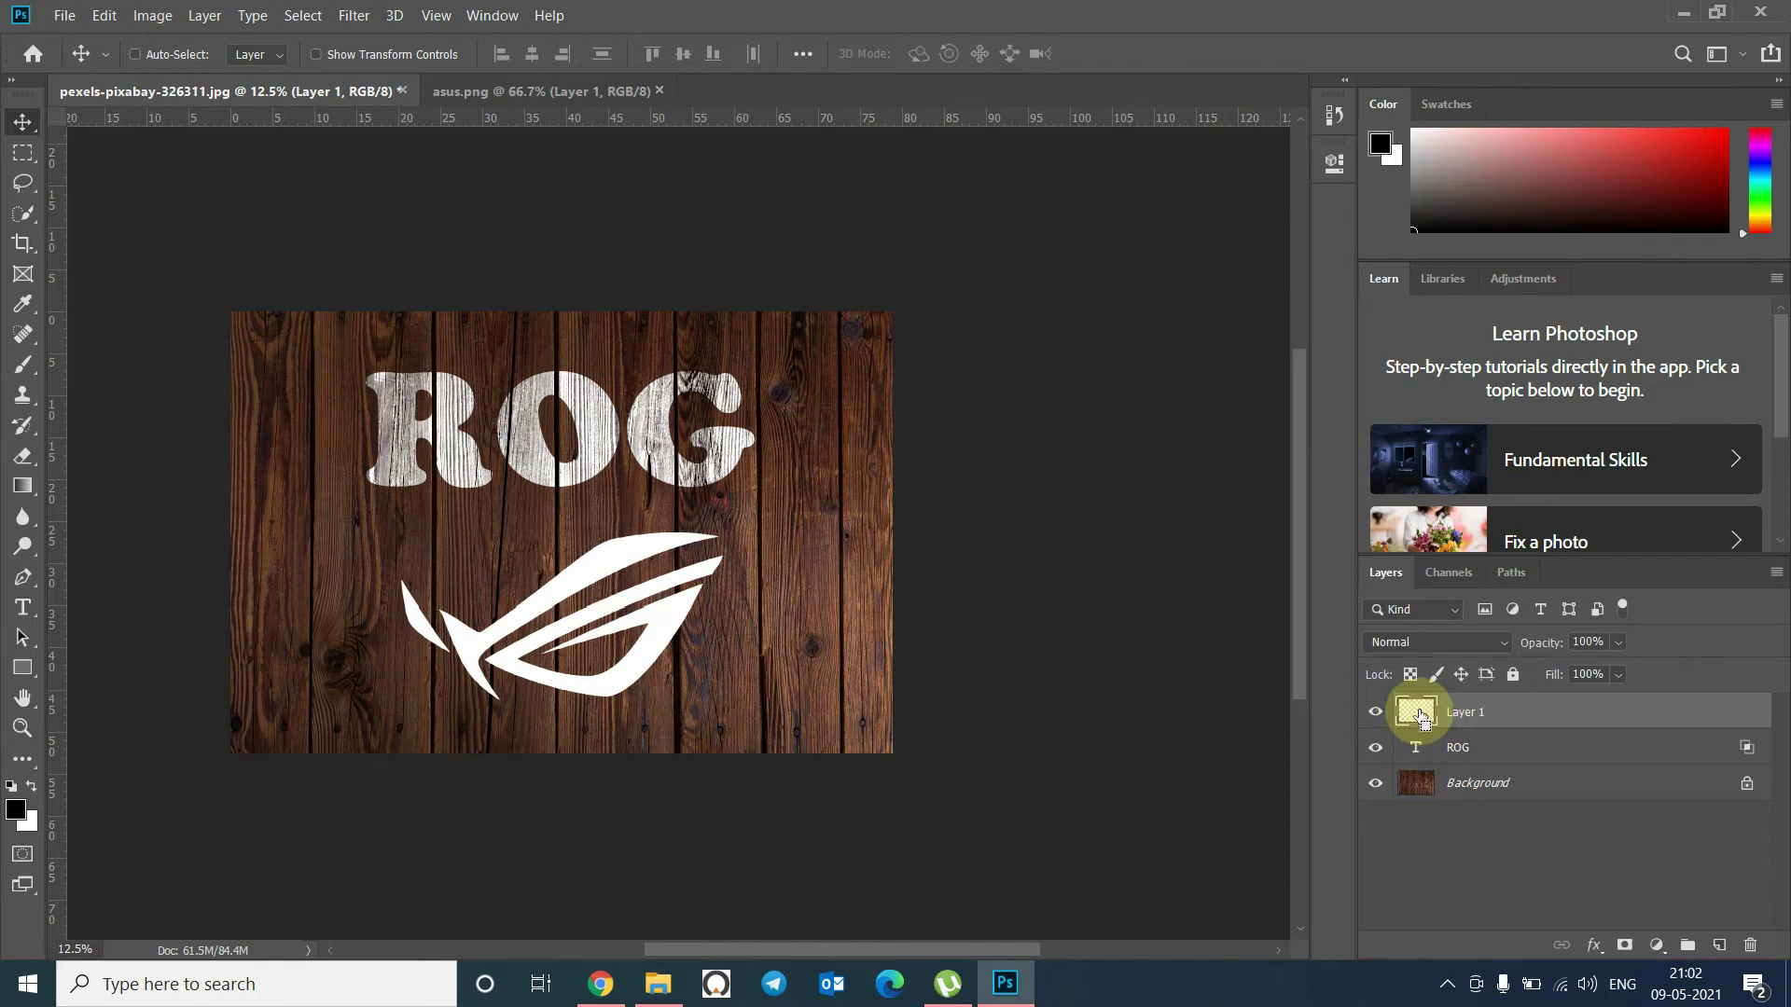
- Fill the selected ROG eye logo with foreground colour #ff0000 and deselect
ctrl+click(1416, 714)
click(17, 811)
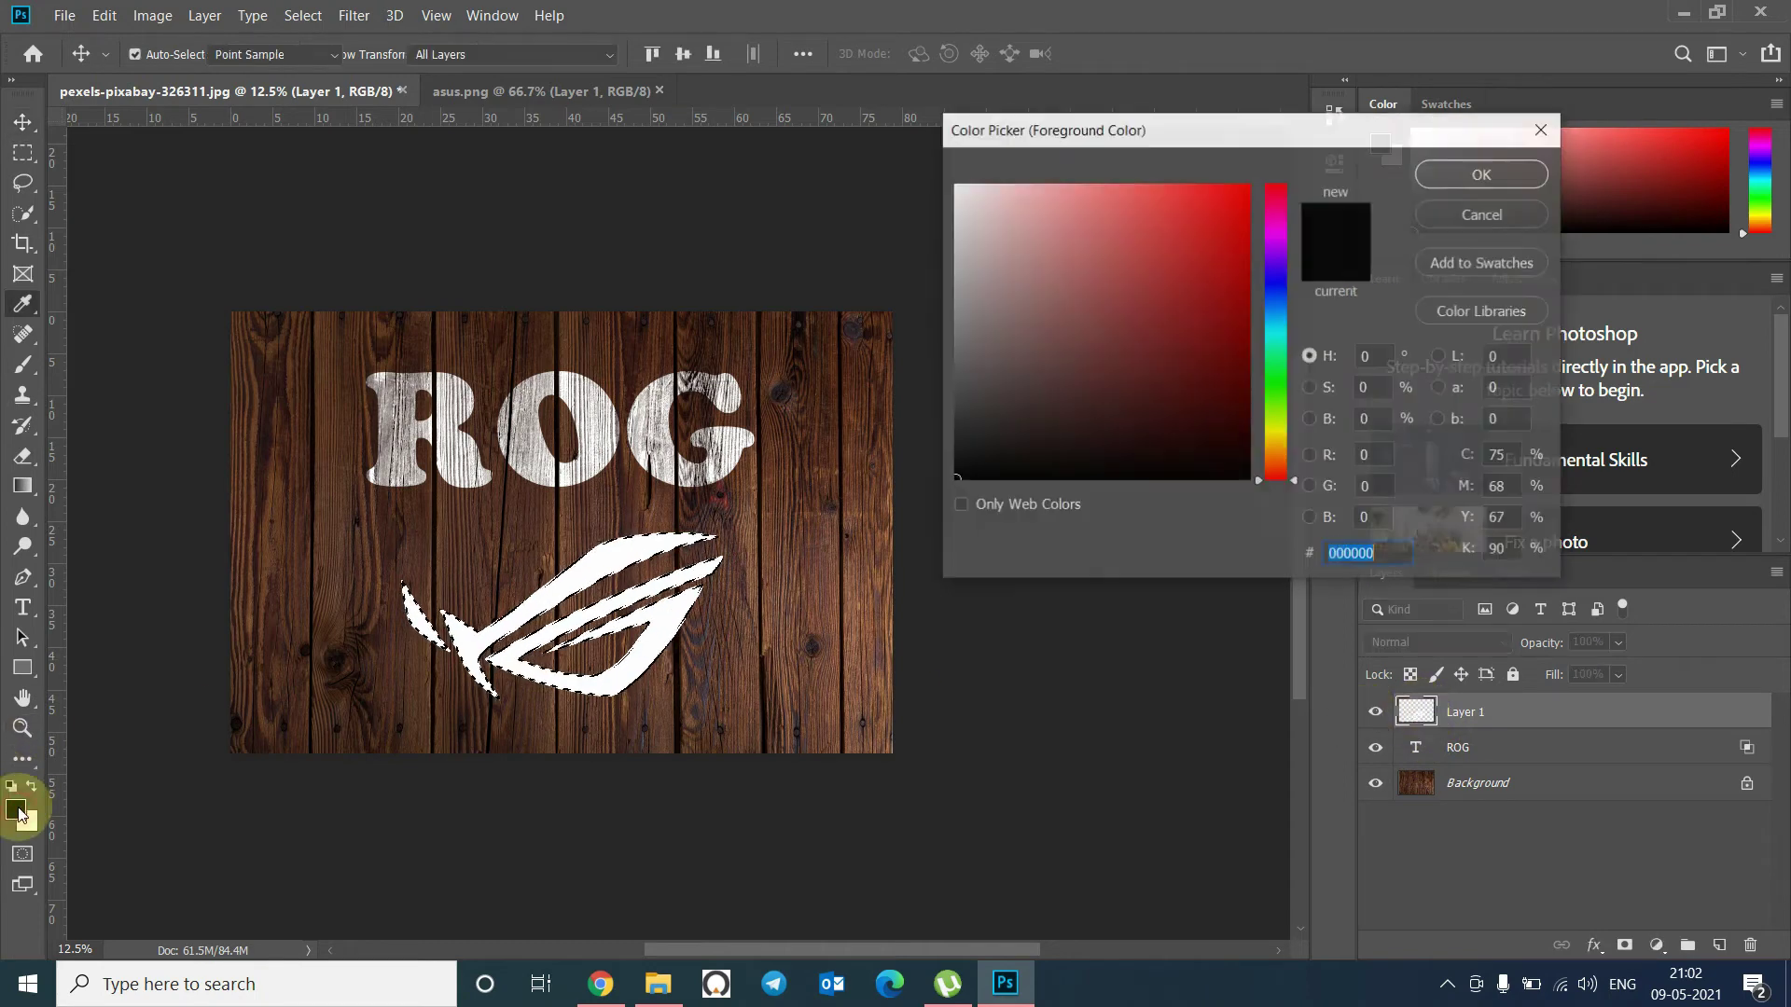
drag(1159, 279, 1267, 182)
click(1455, 176)
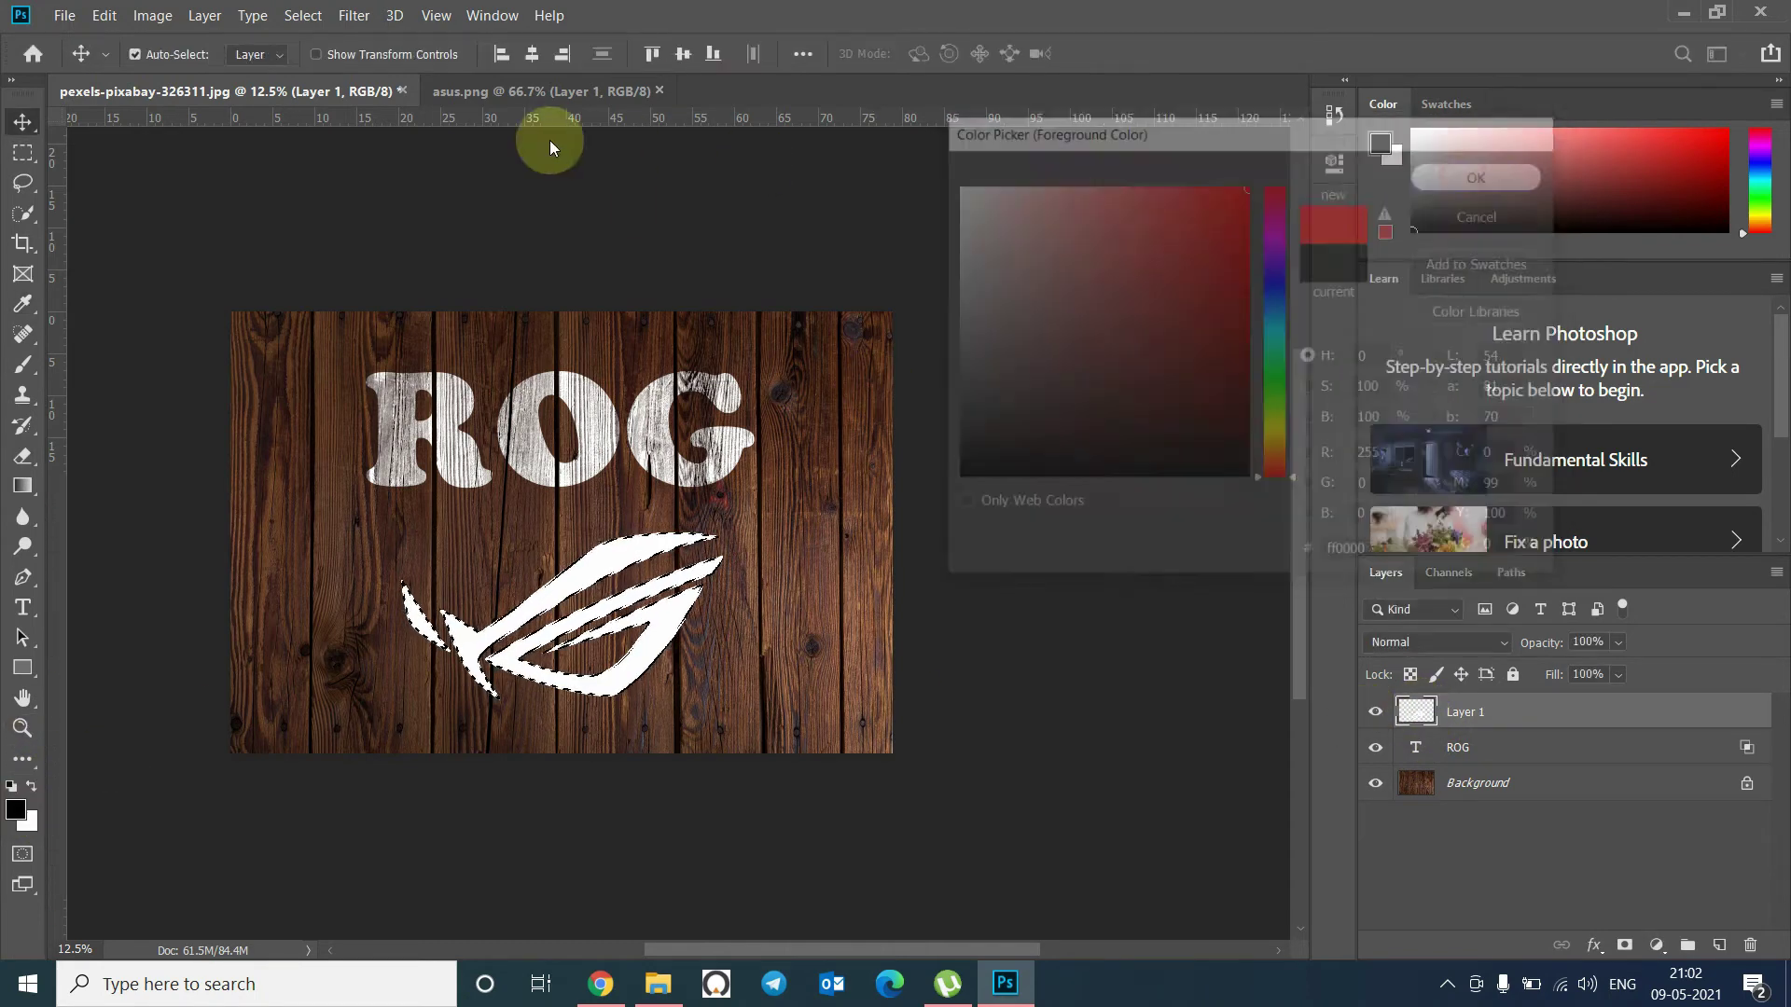
click(104, 15)
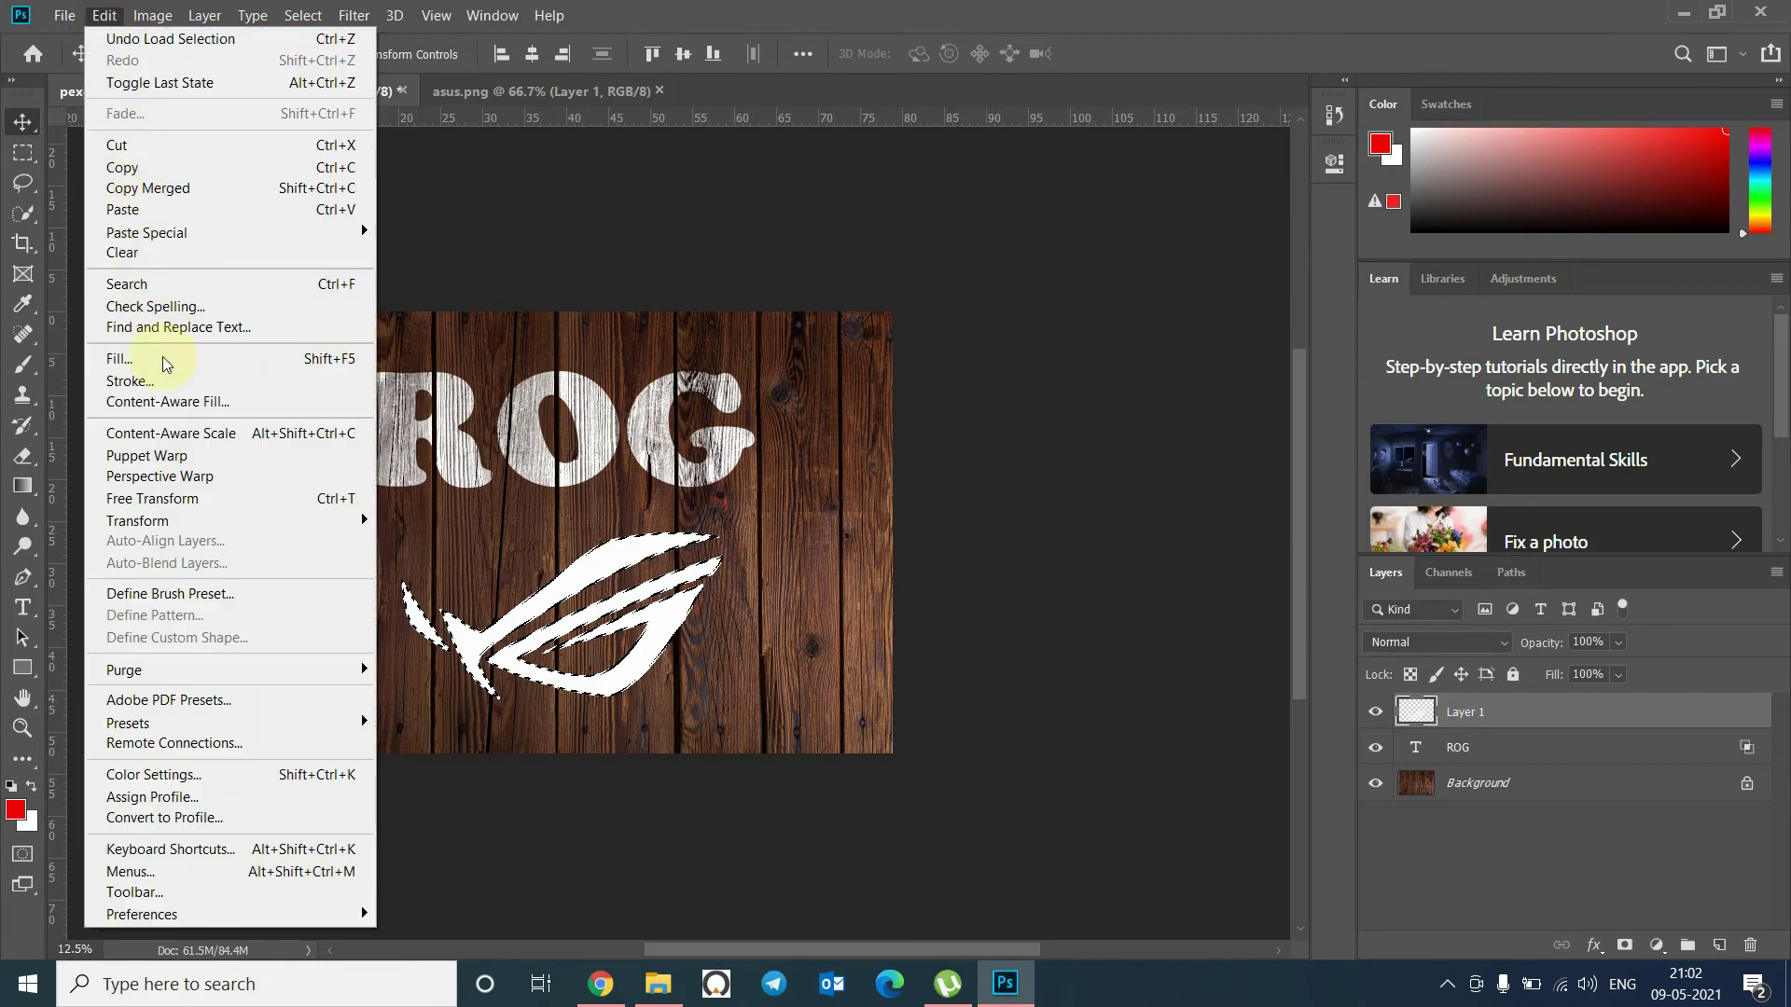
click(166, 364)
click(932, 240)
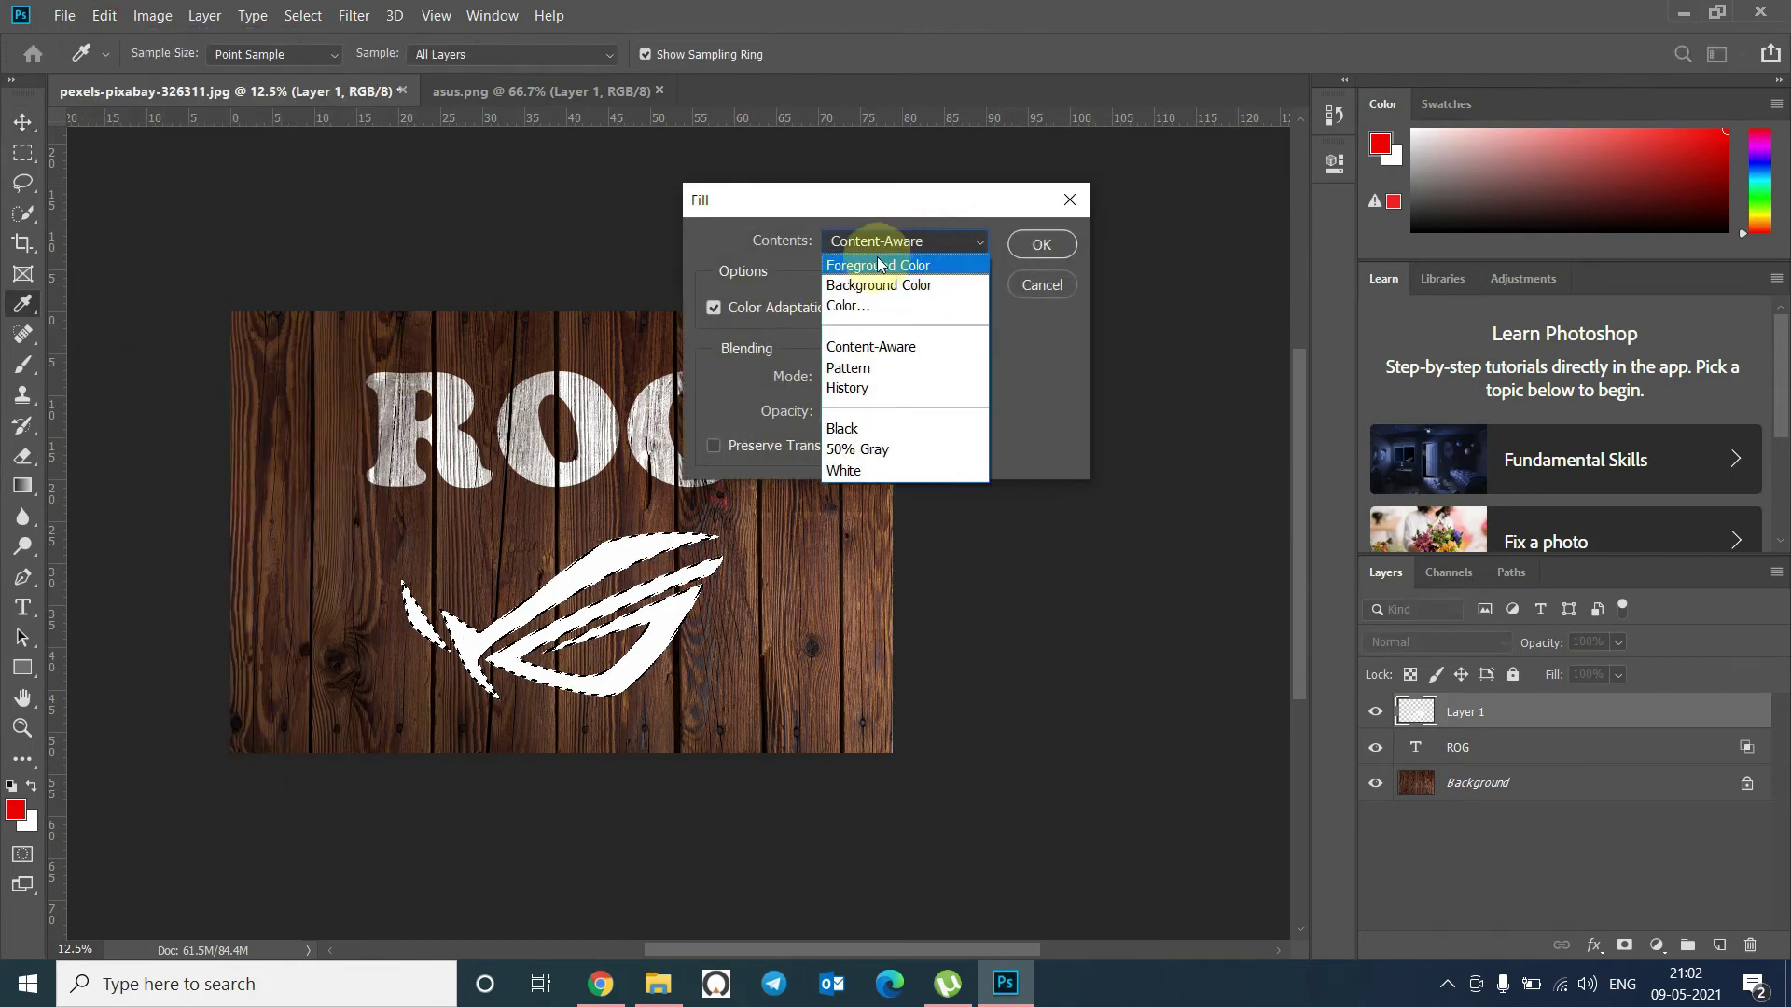
click(879, 265)
click(1041, 245)
key(v)
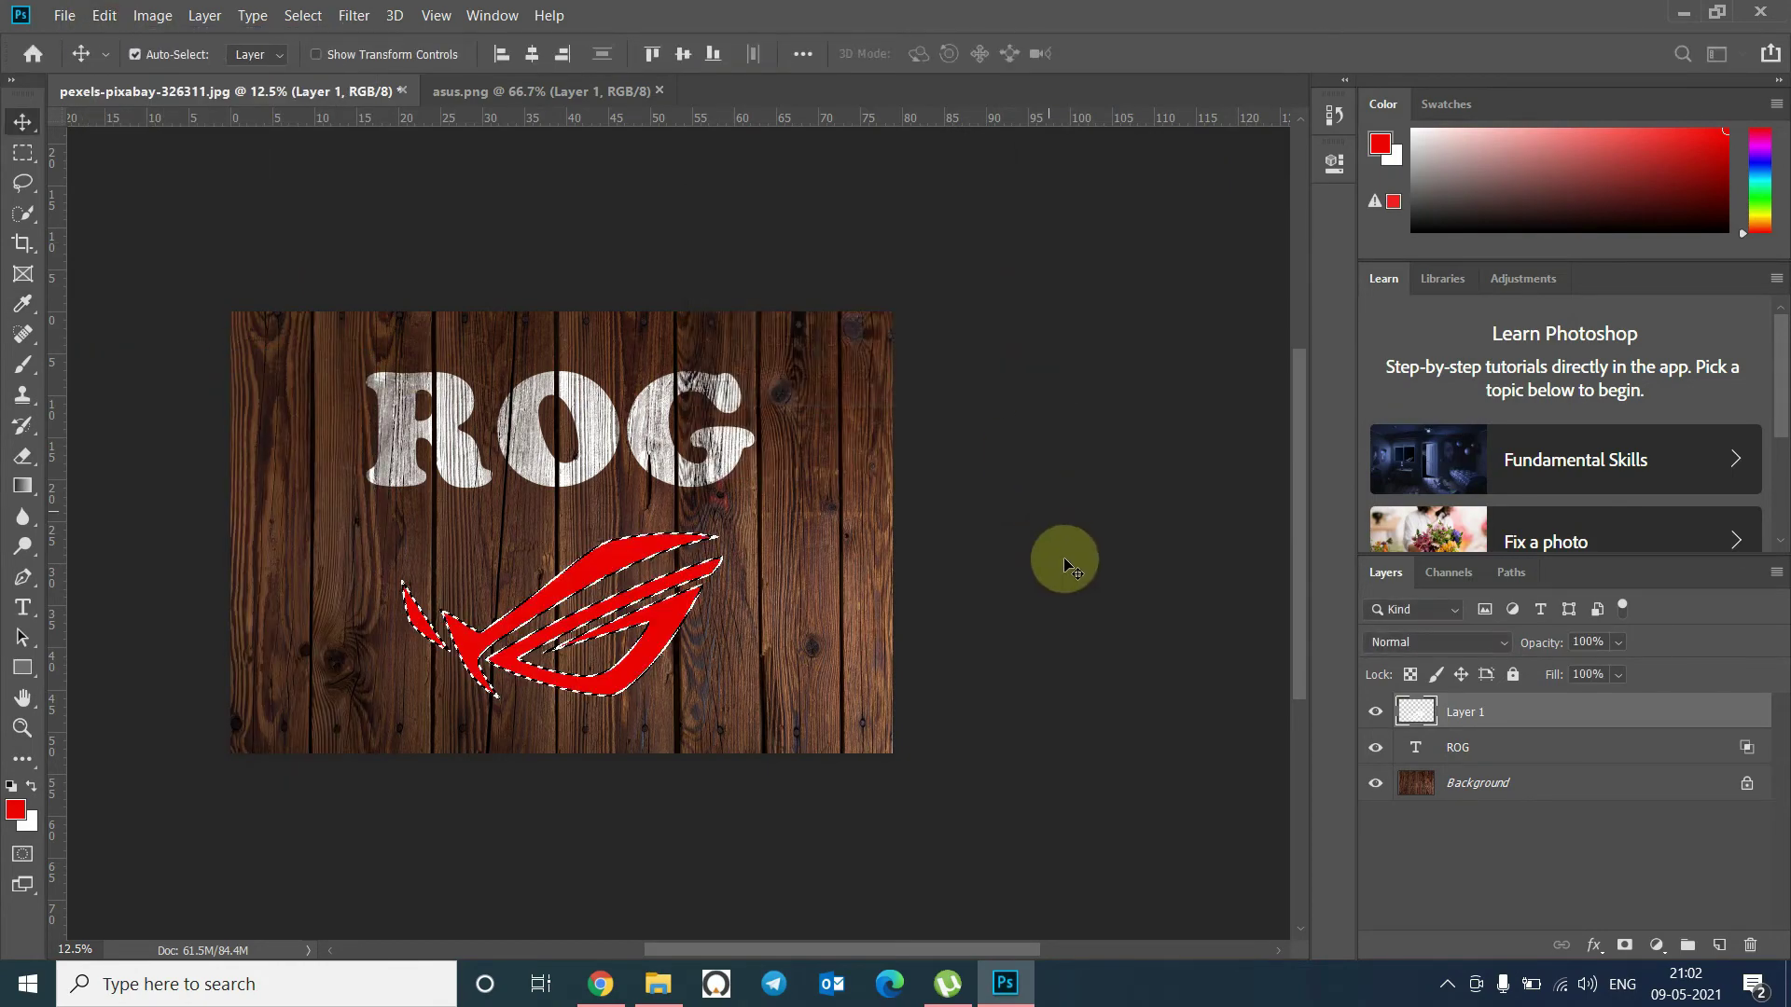
key(ctrl+d)
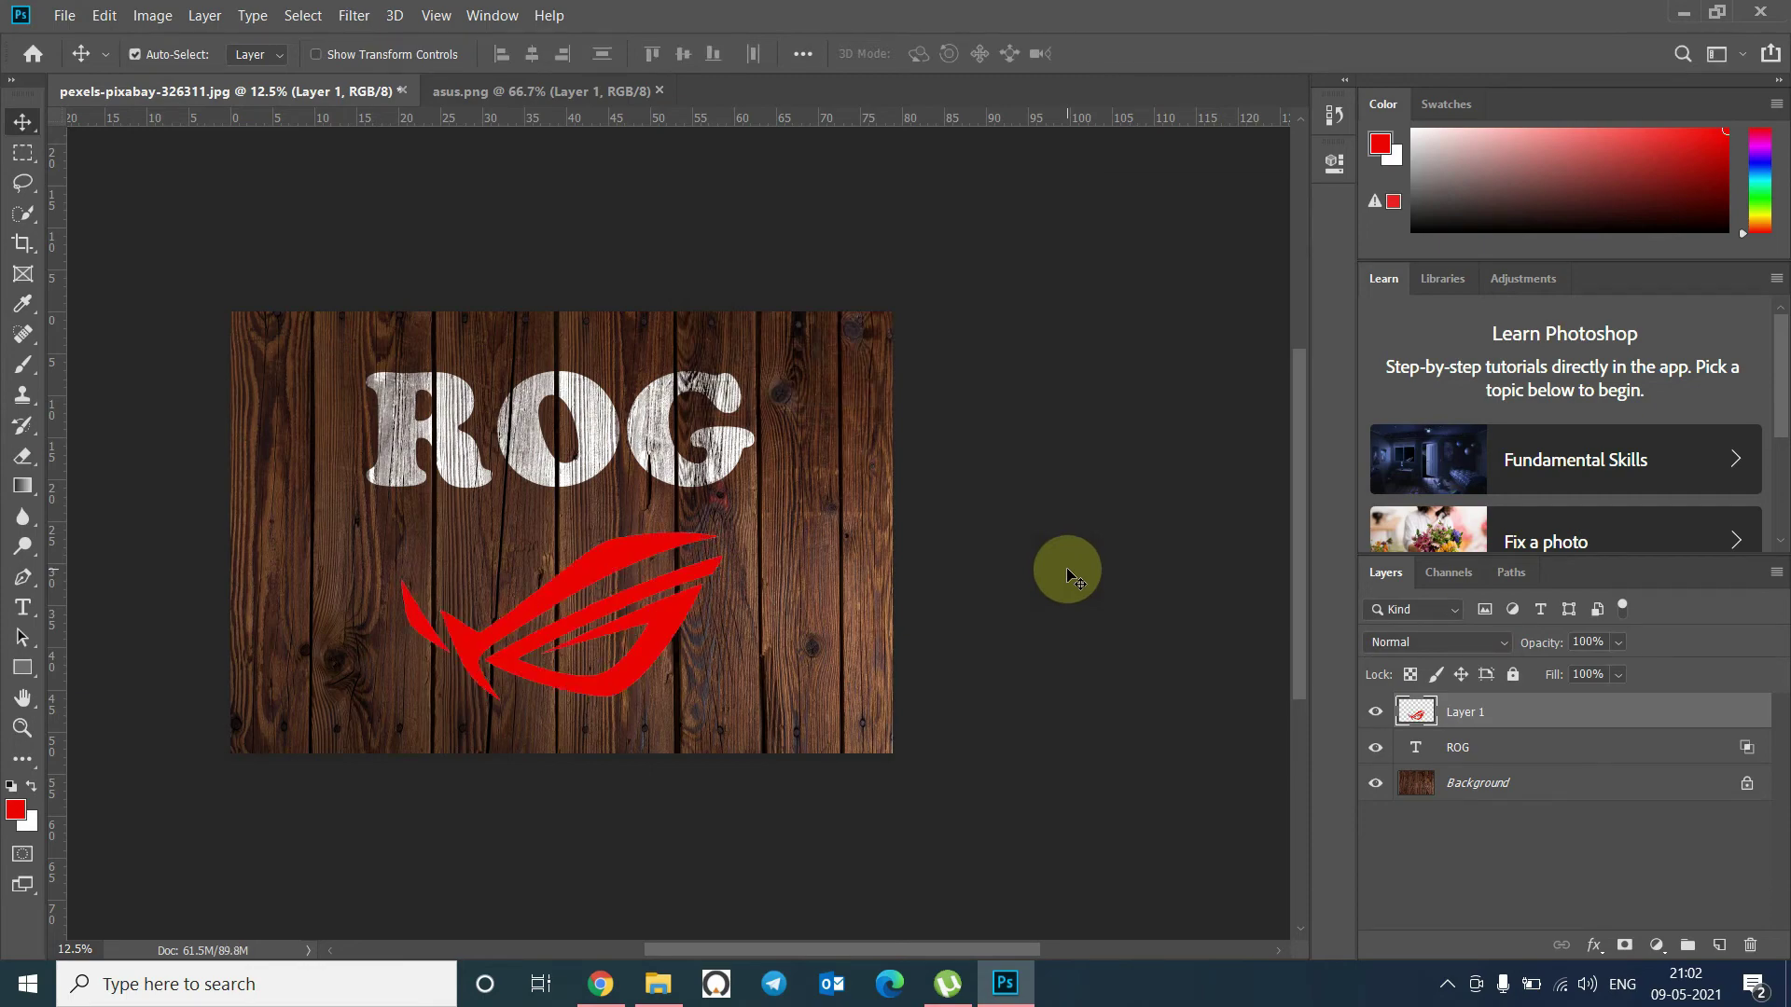
- Rename Layer 1 to 'logo'
ctrl+click(727, 602)
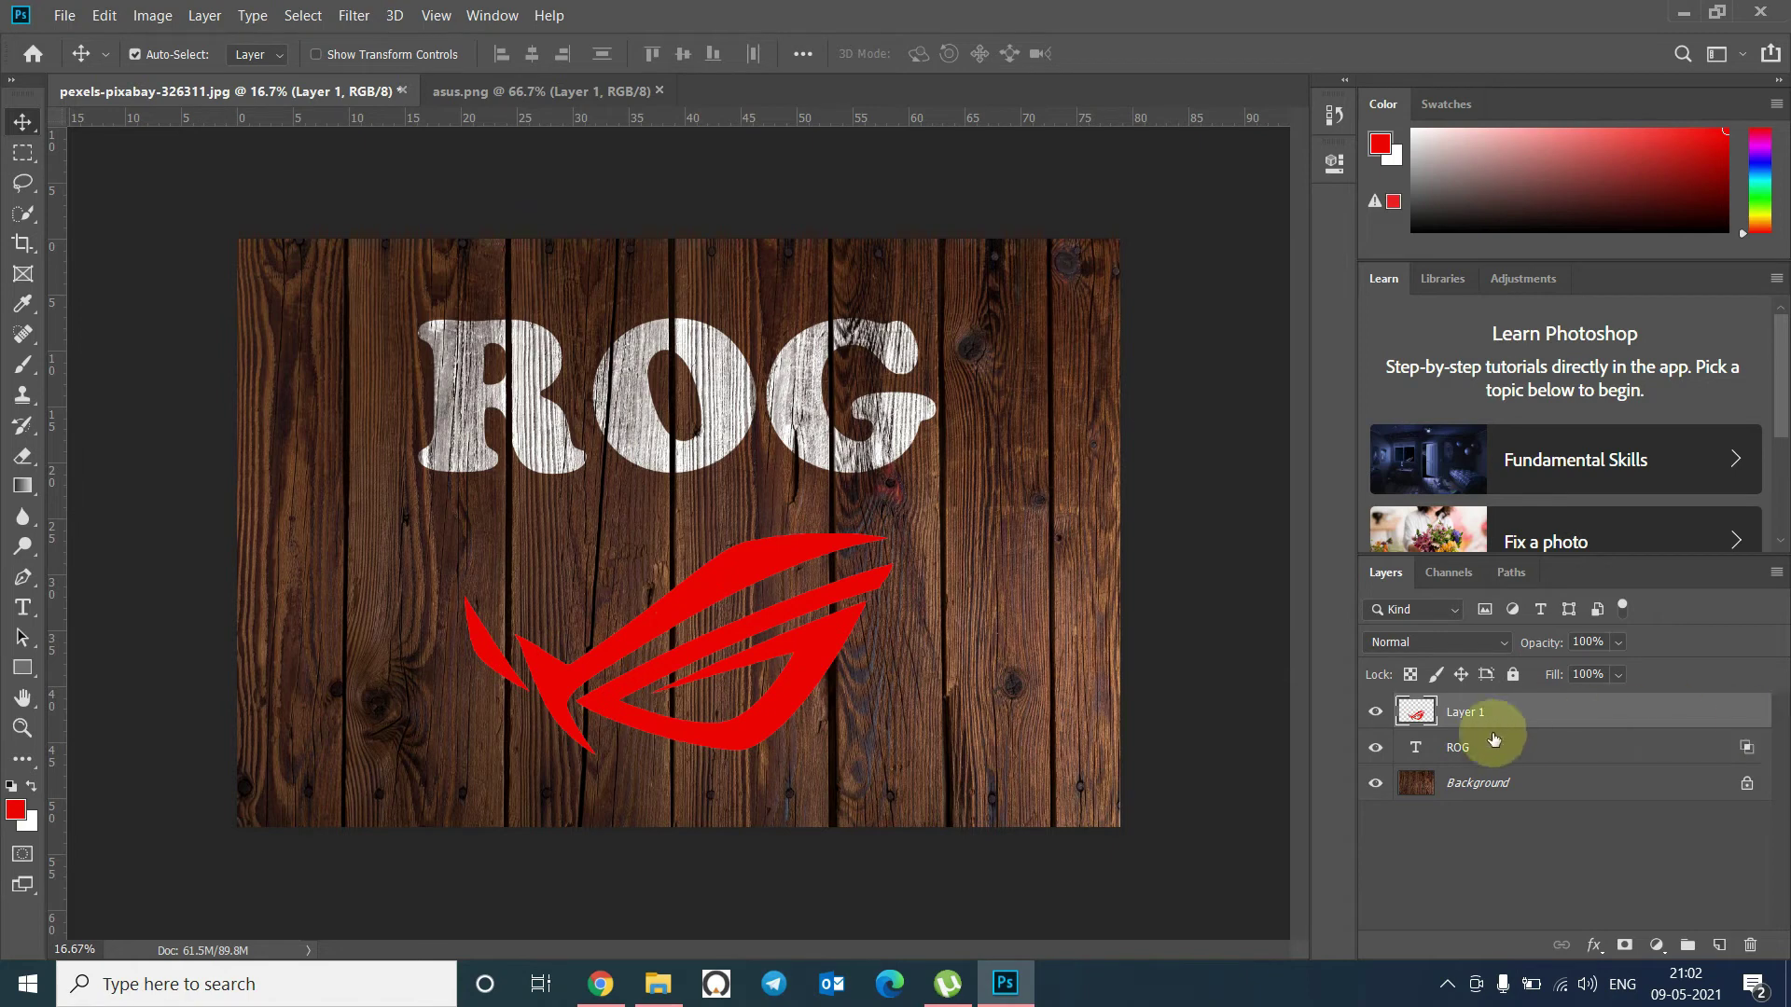
key(ctrl)
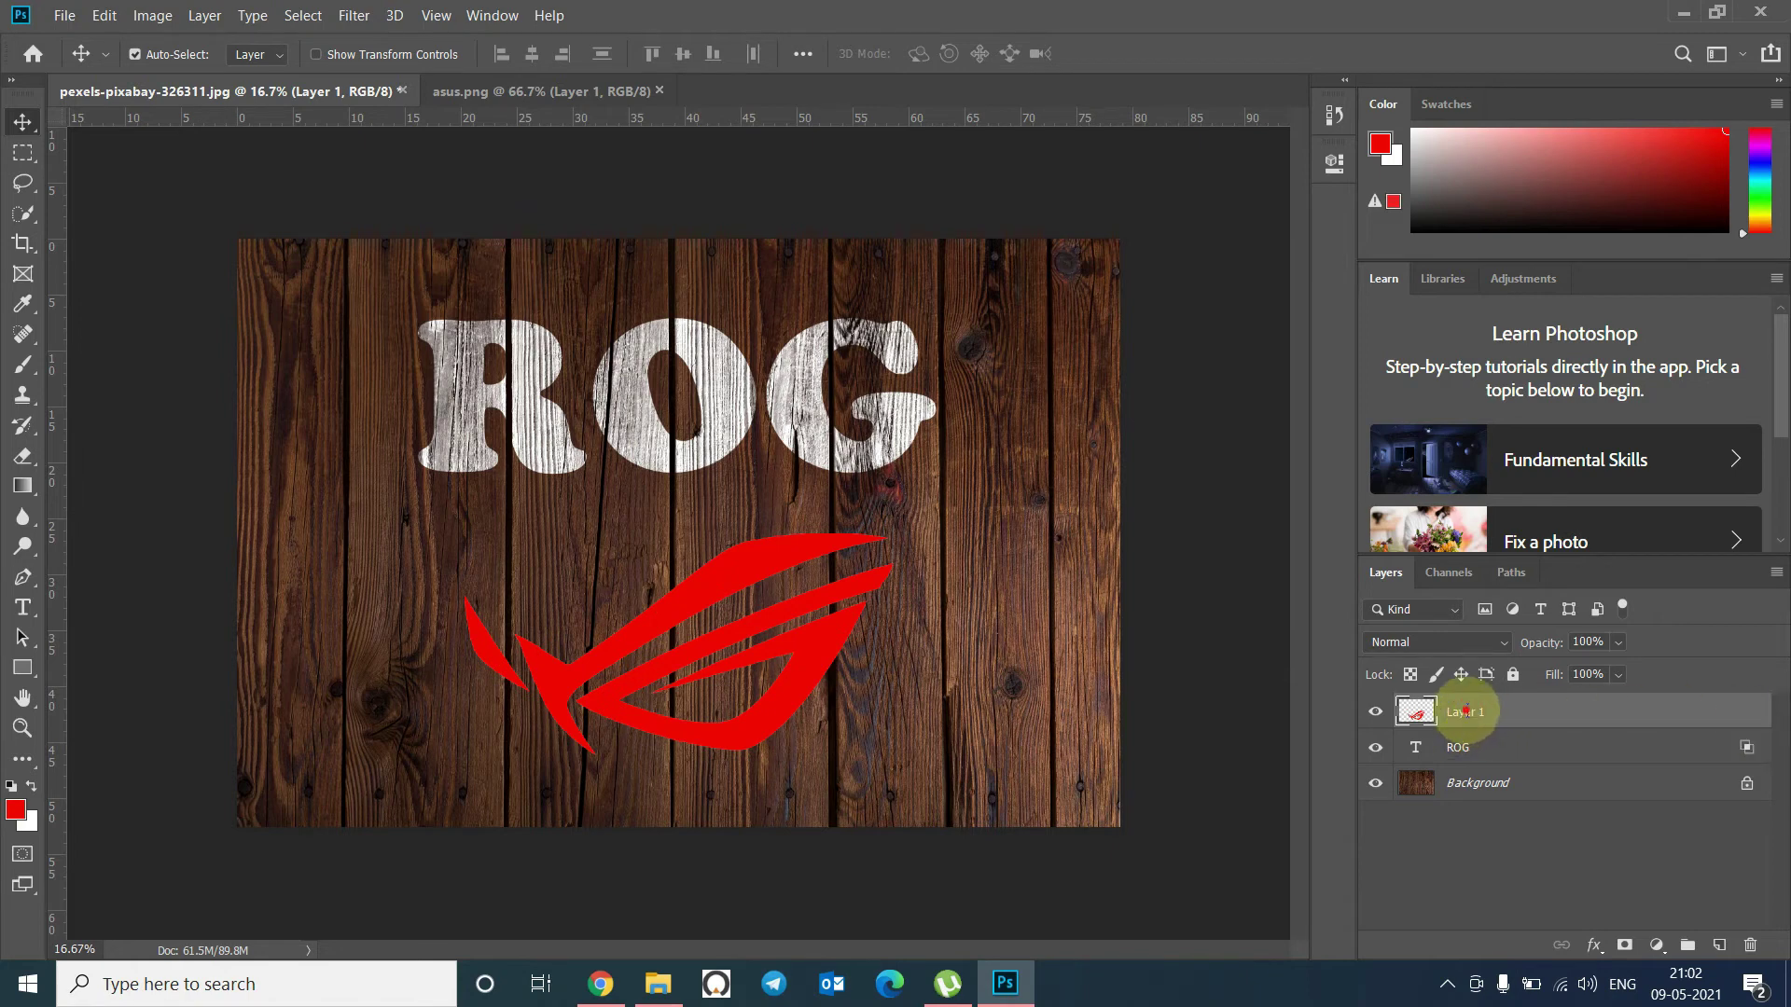
double_click(1464, 711)
text(logo)
key(Return)
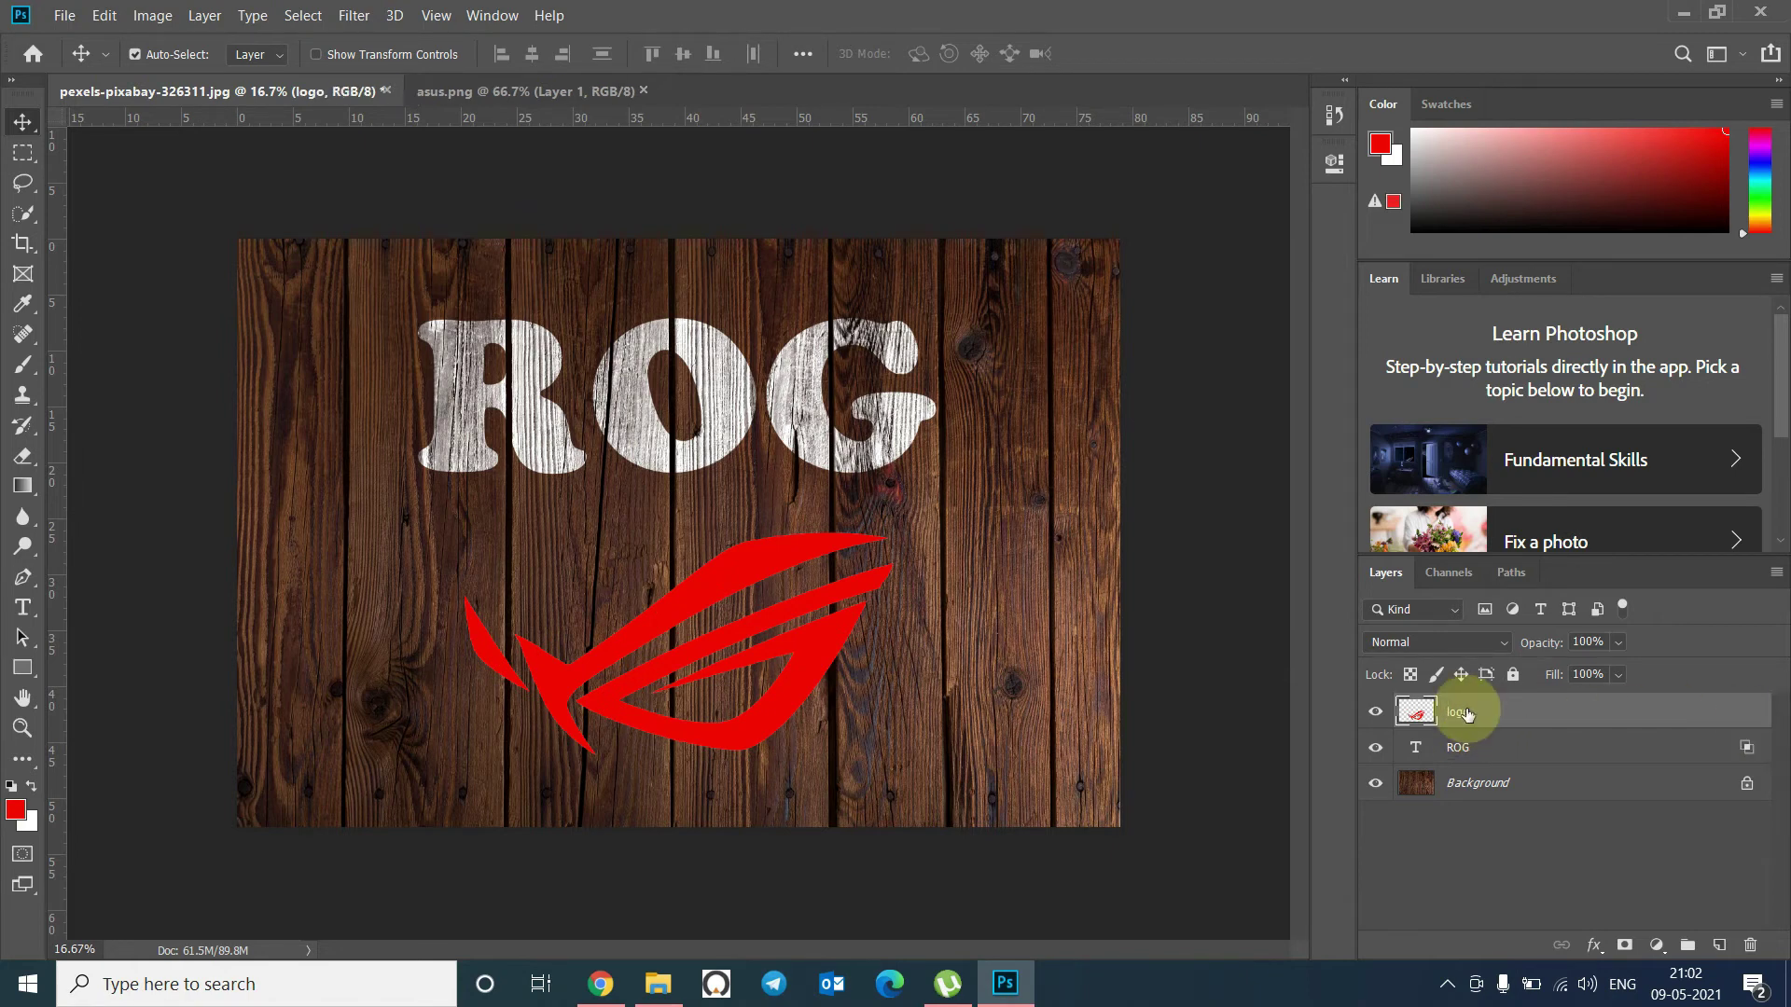
- Split the logo layer's Blend If Underlying Layer black slider to 11/104 so wood grain shows through
double_click(1746, 716)
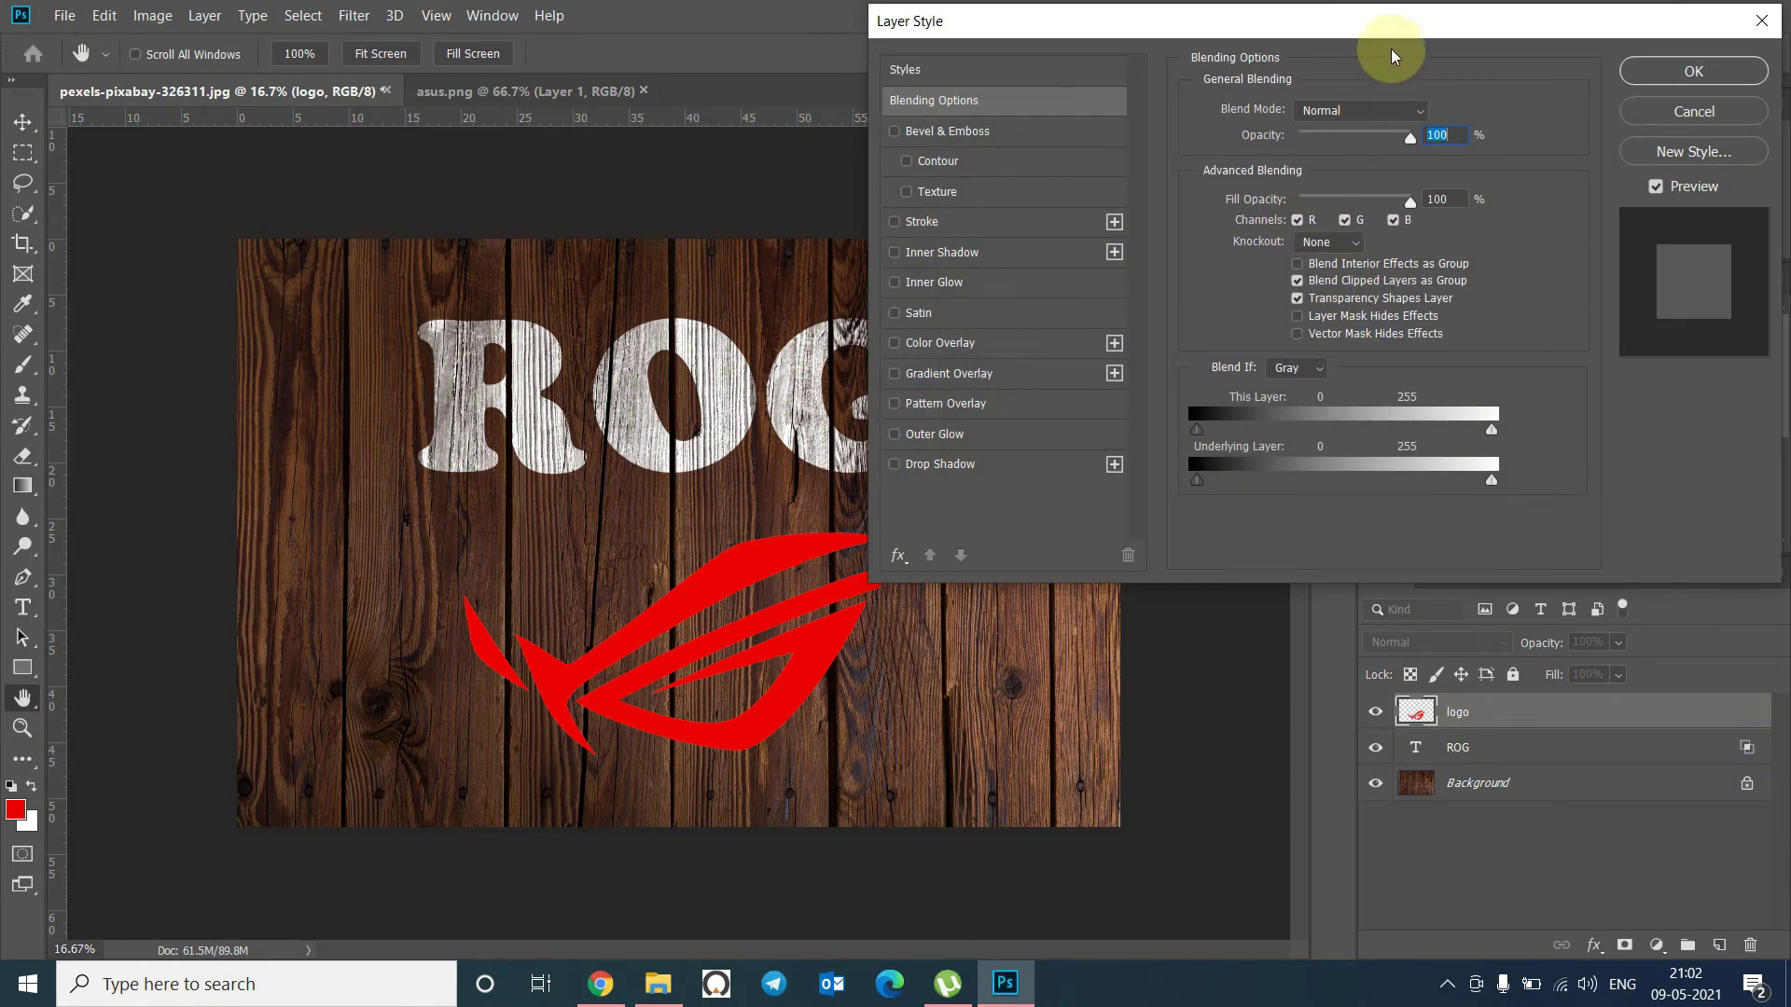
drag(1401, 37, 1407, 38)
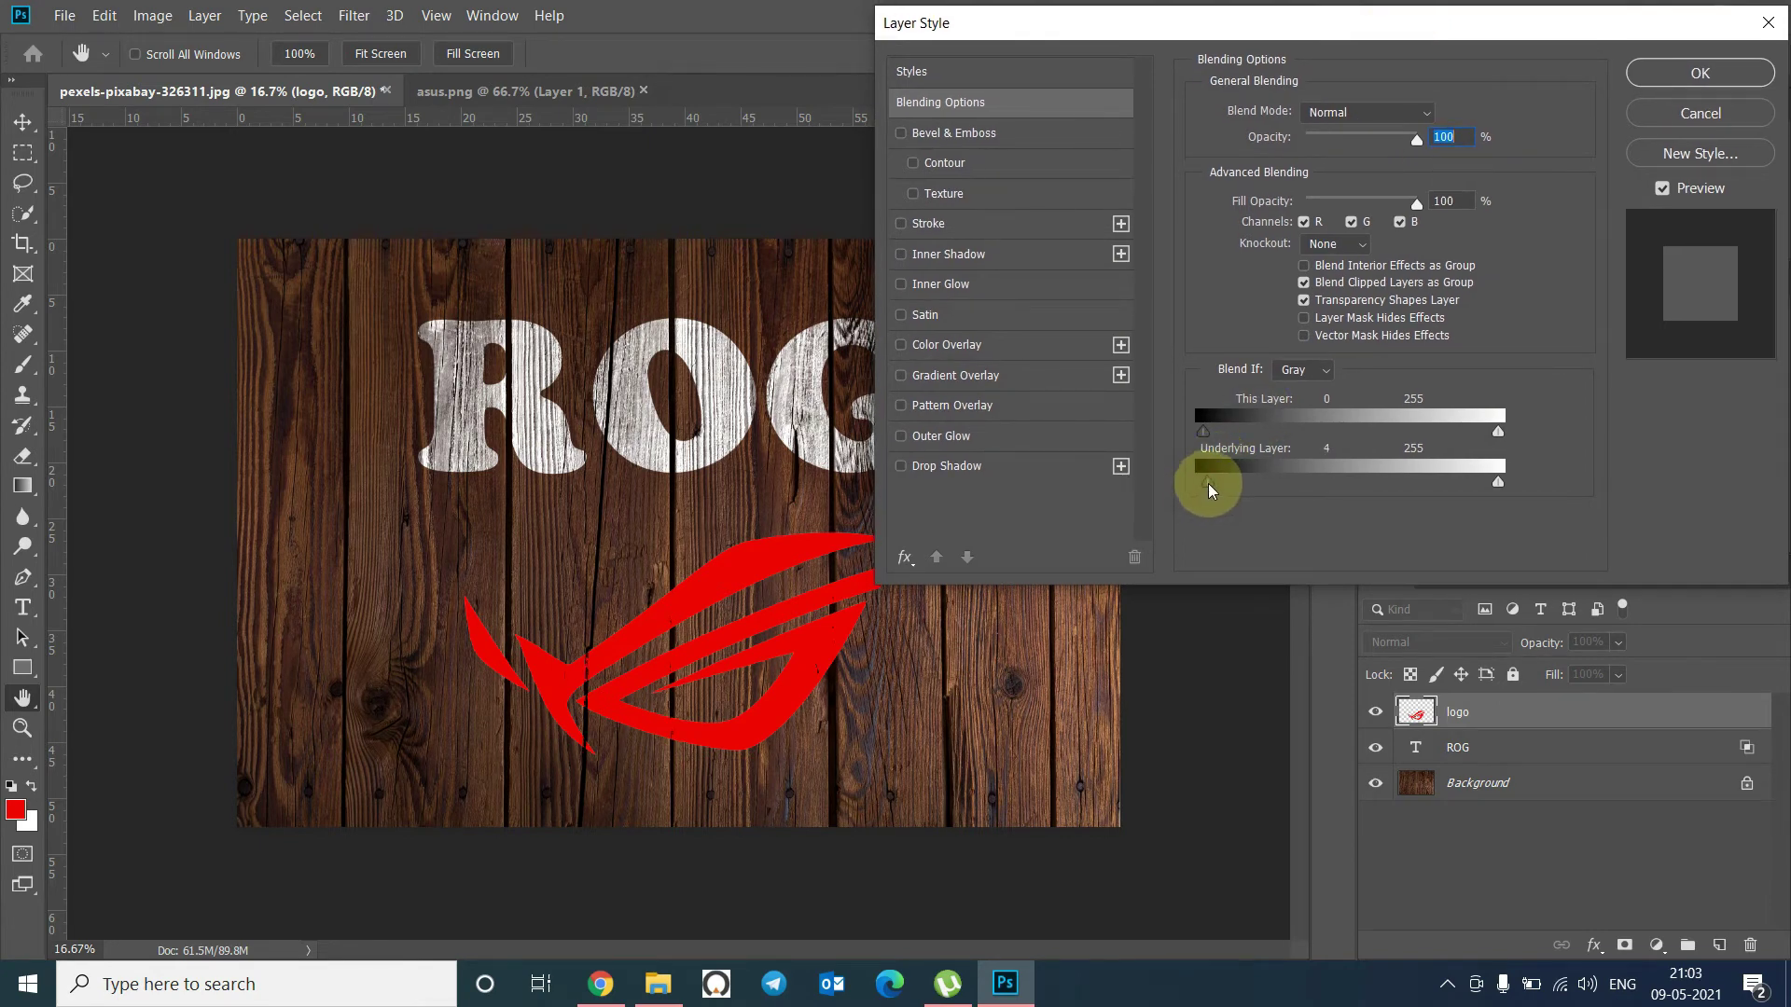
drag(1208, 487, 1216, 486)
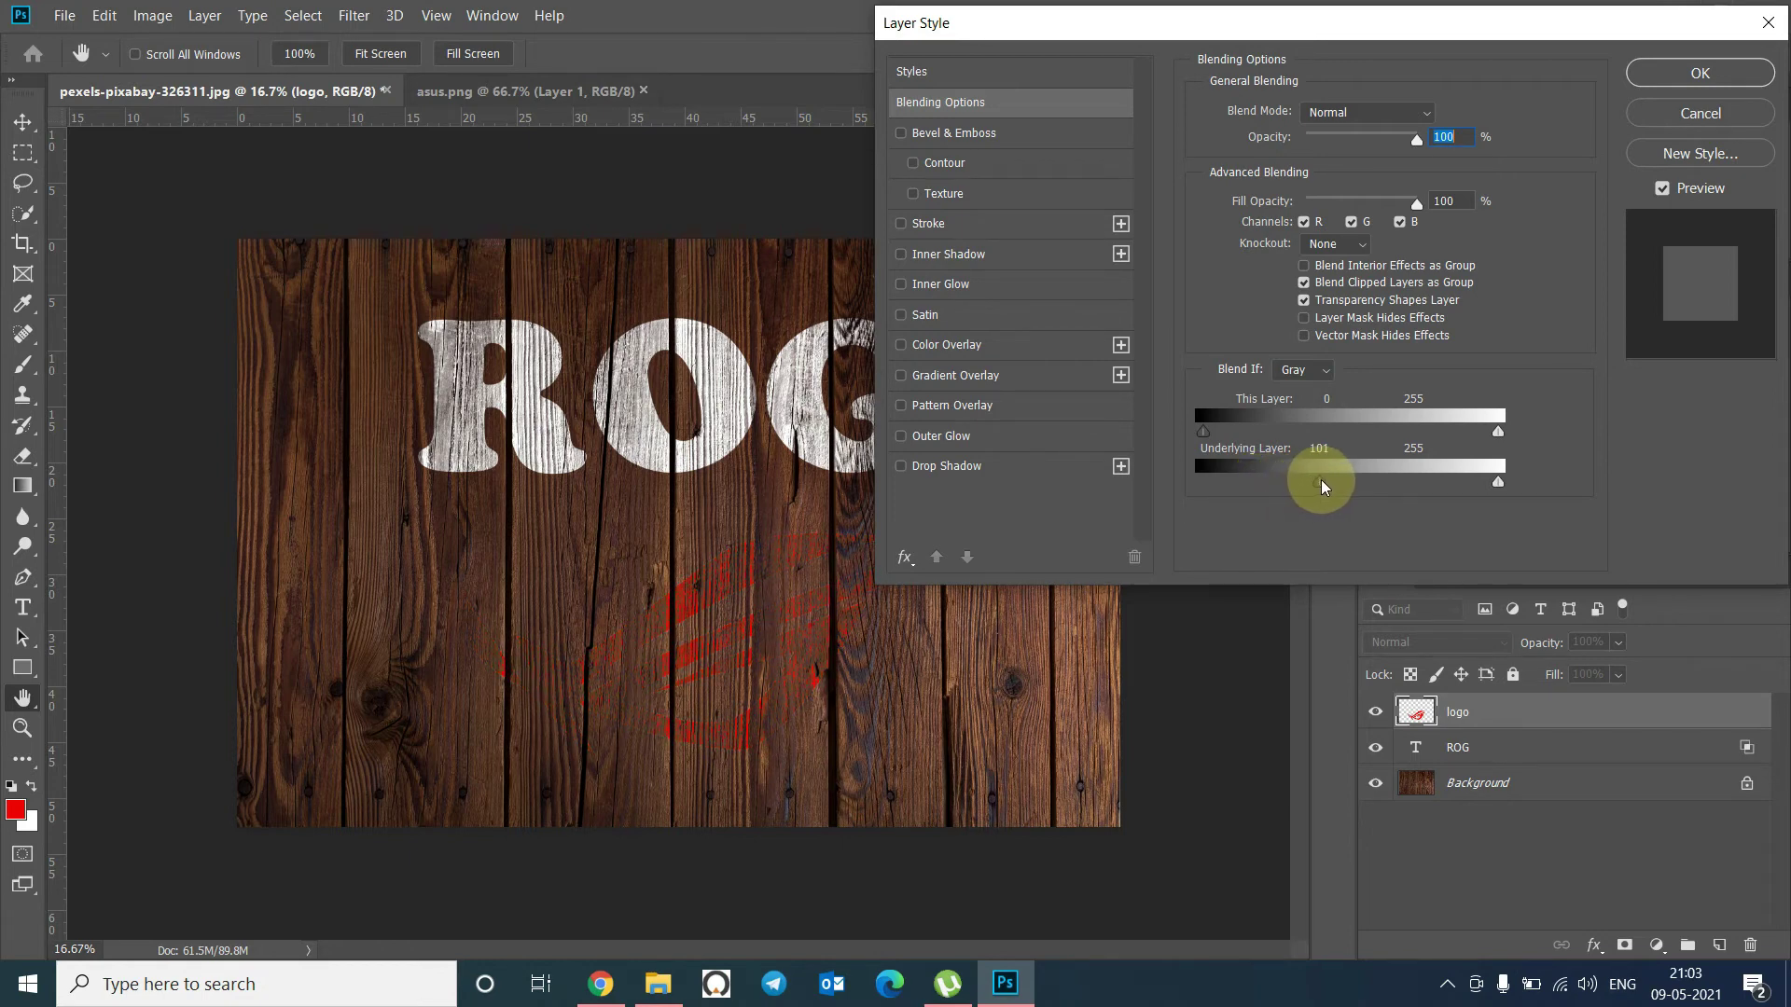
drag(1323, 480, 1322, 479)
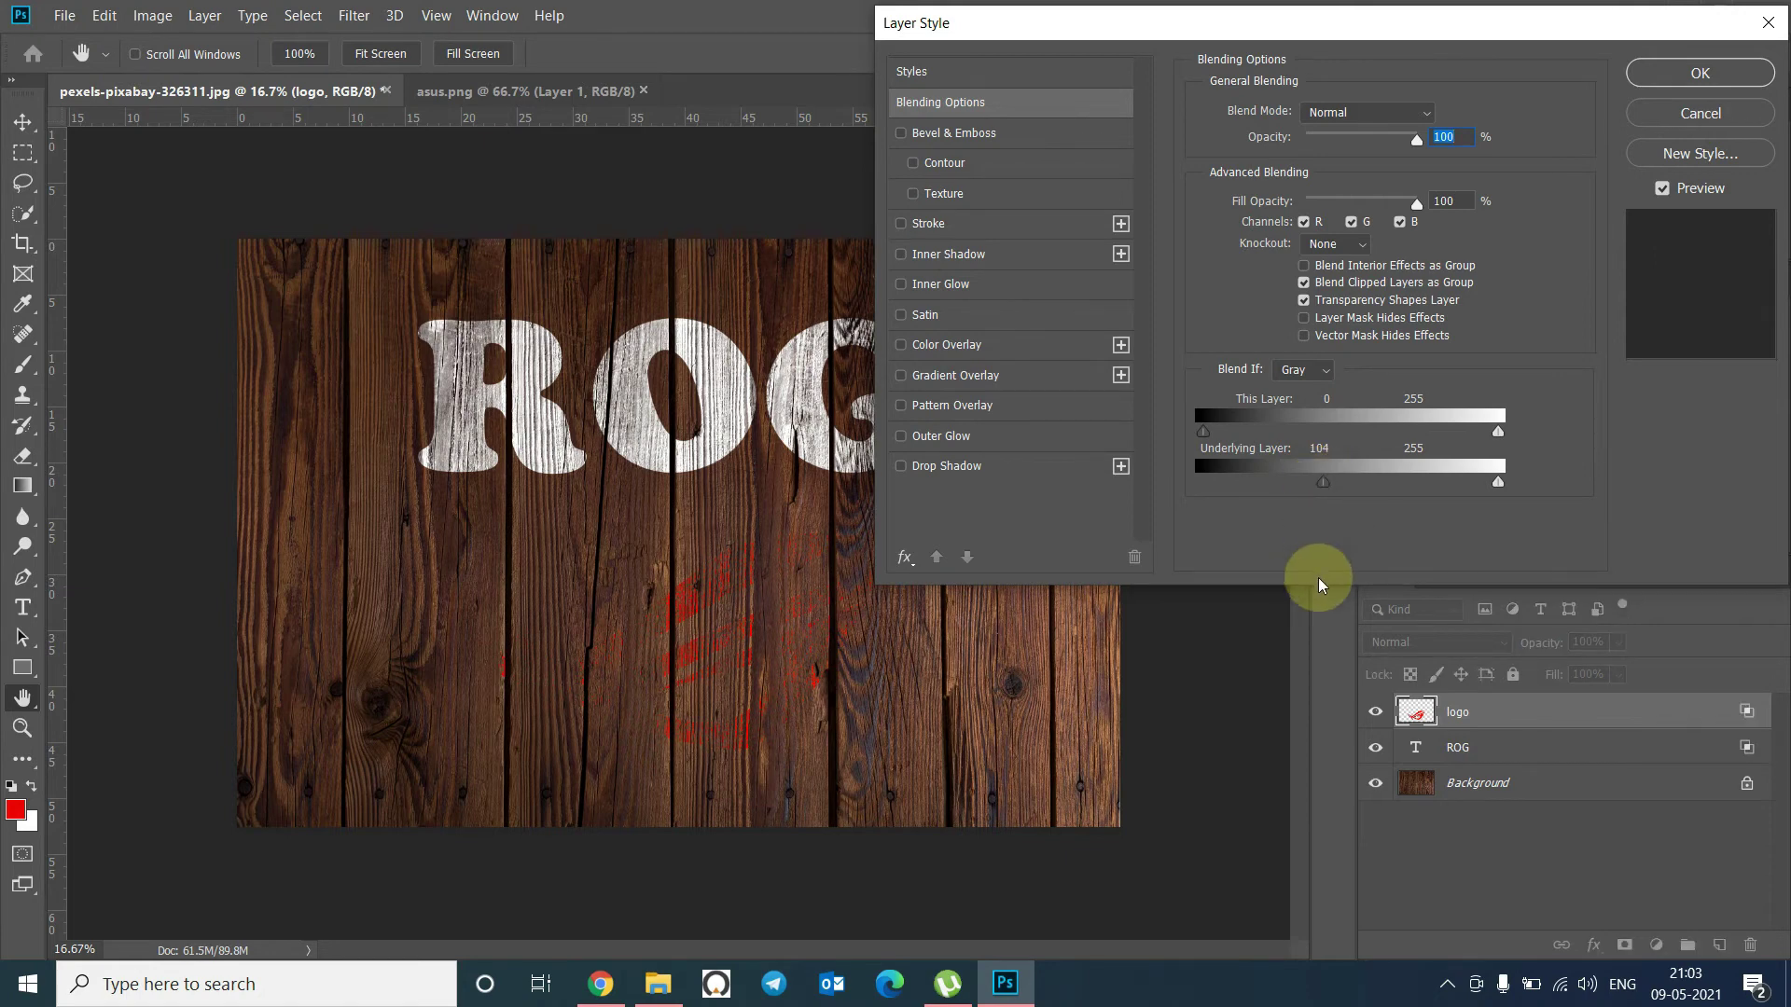
key(alt)
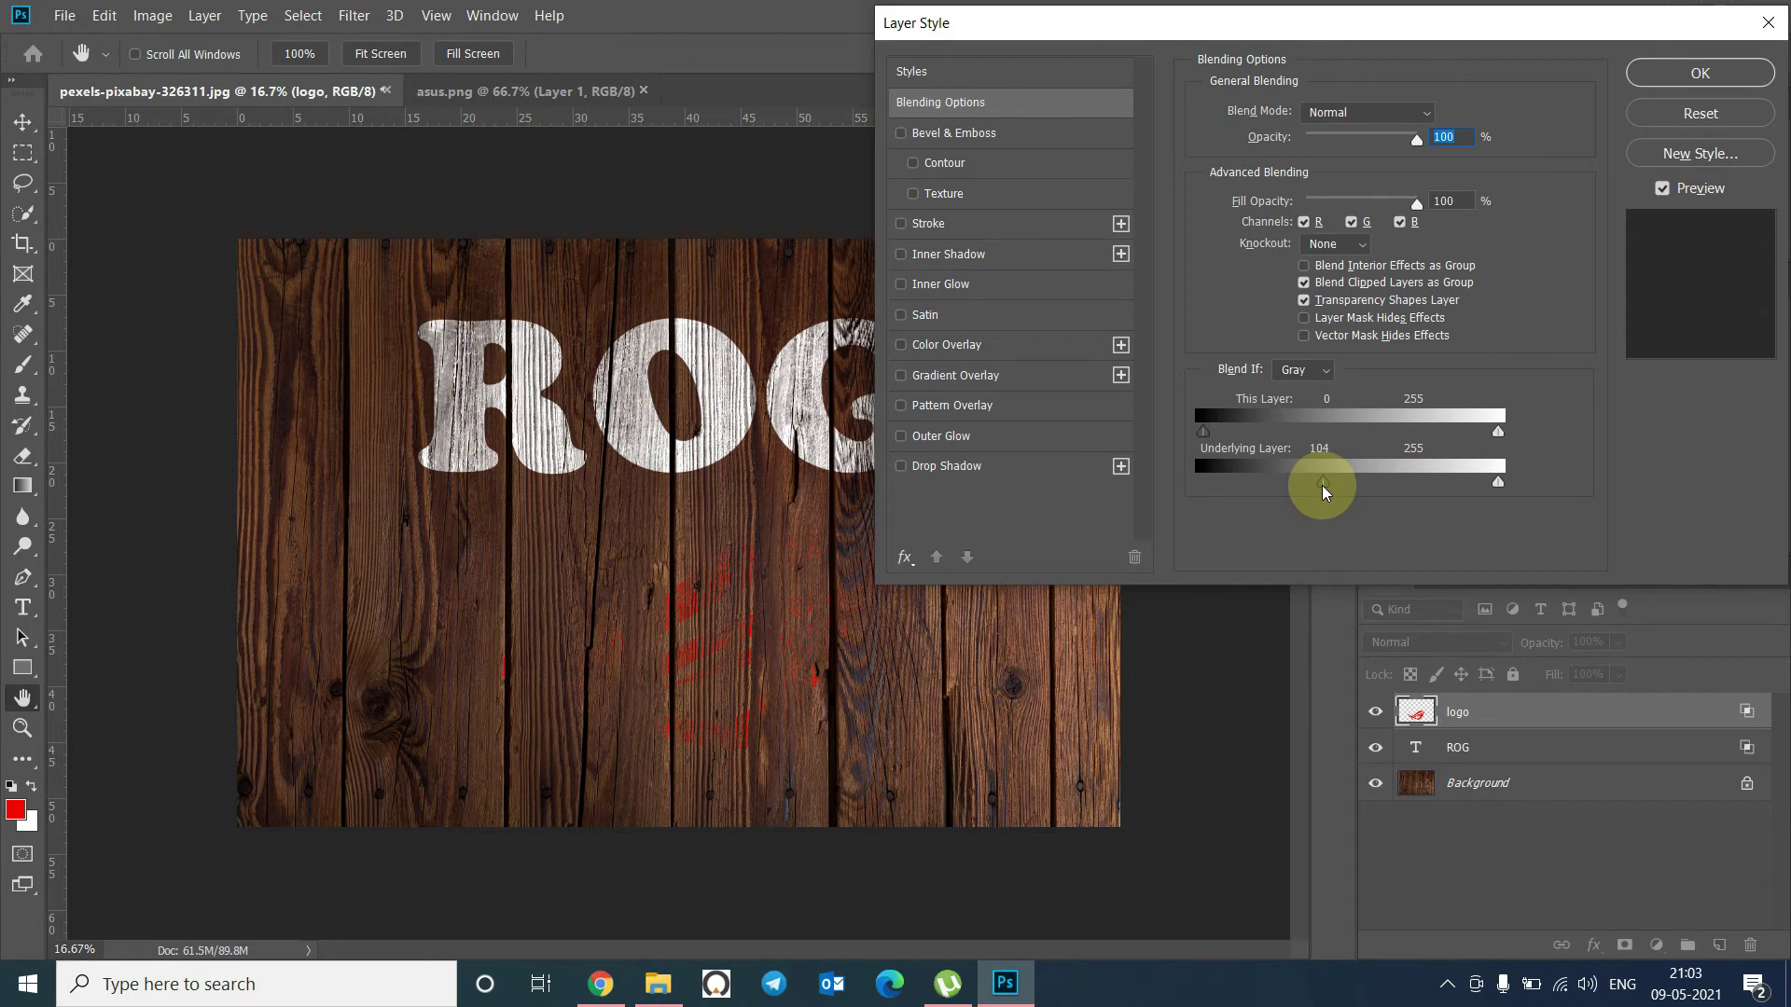
alt+click(1323, 483)
drag(1319, 485, 1316, 485)
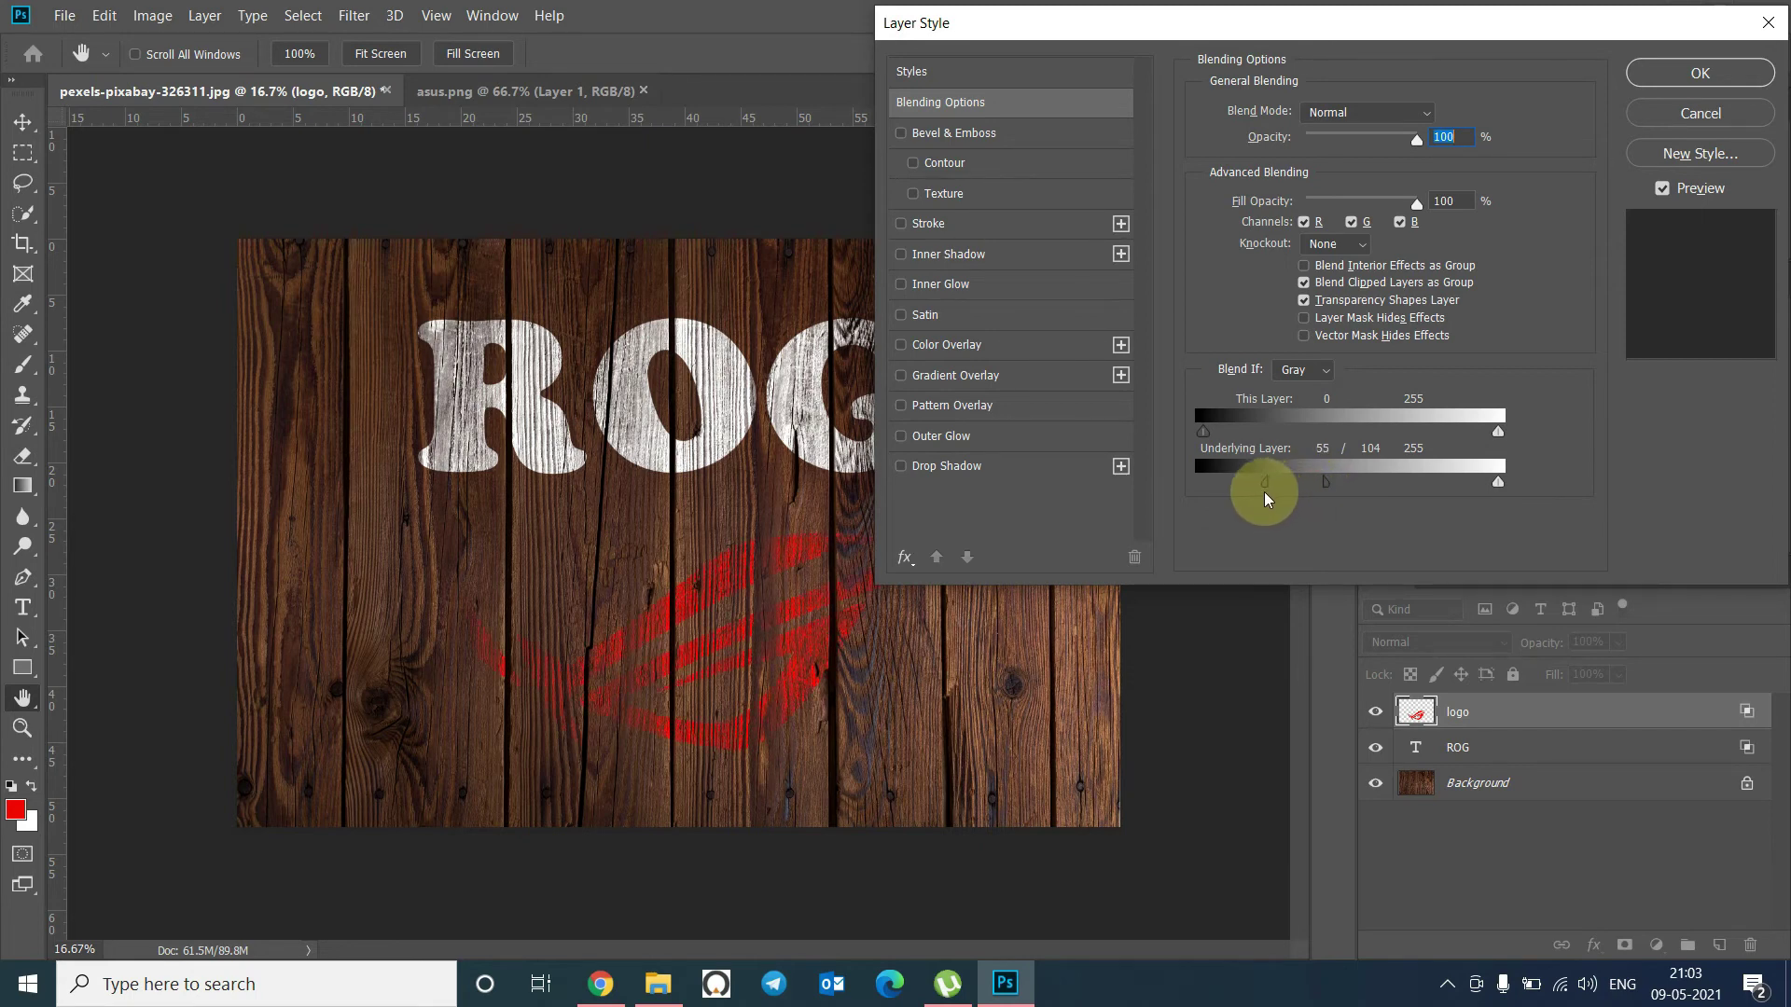
drag(1265, 493, 1223, 493)
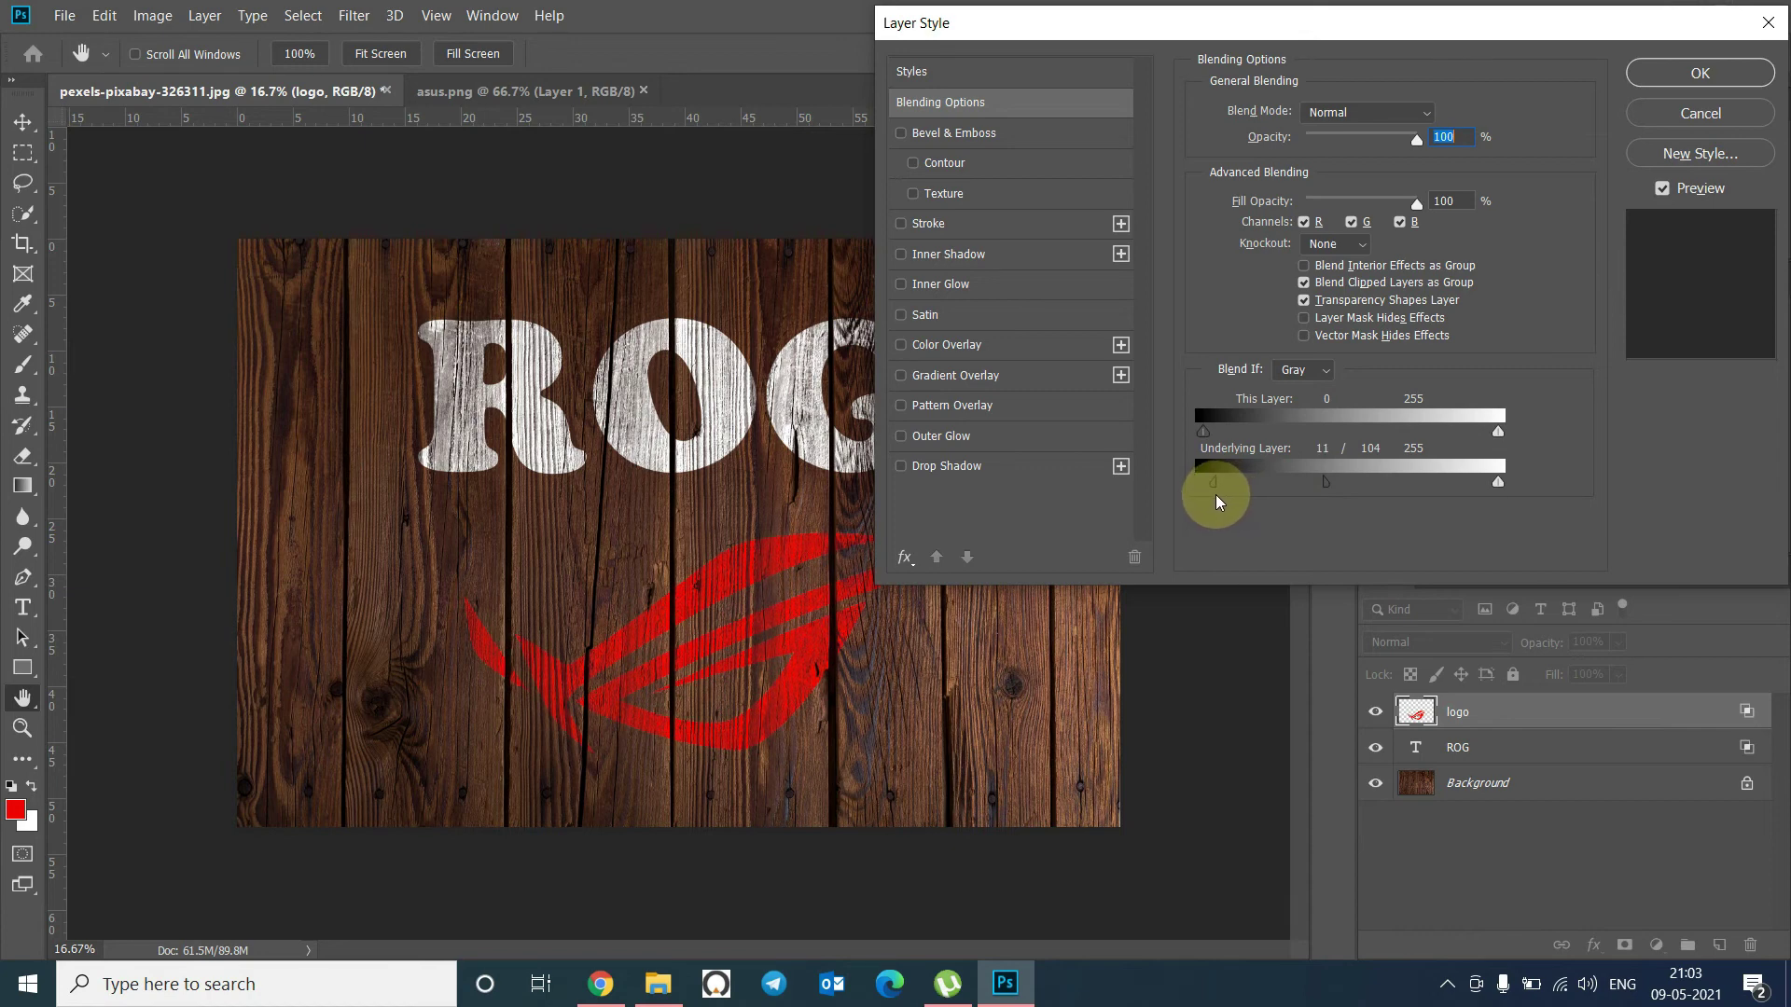
- Confirm the blending style and move the red logo up closer to the ROG text
click(1700, 73)
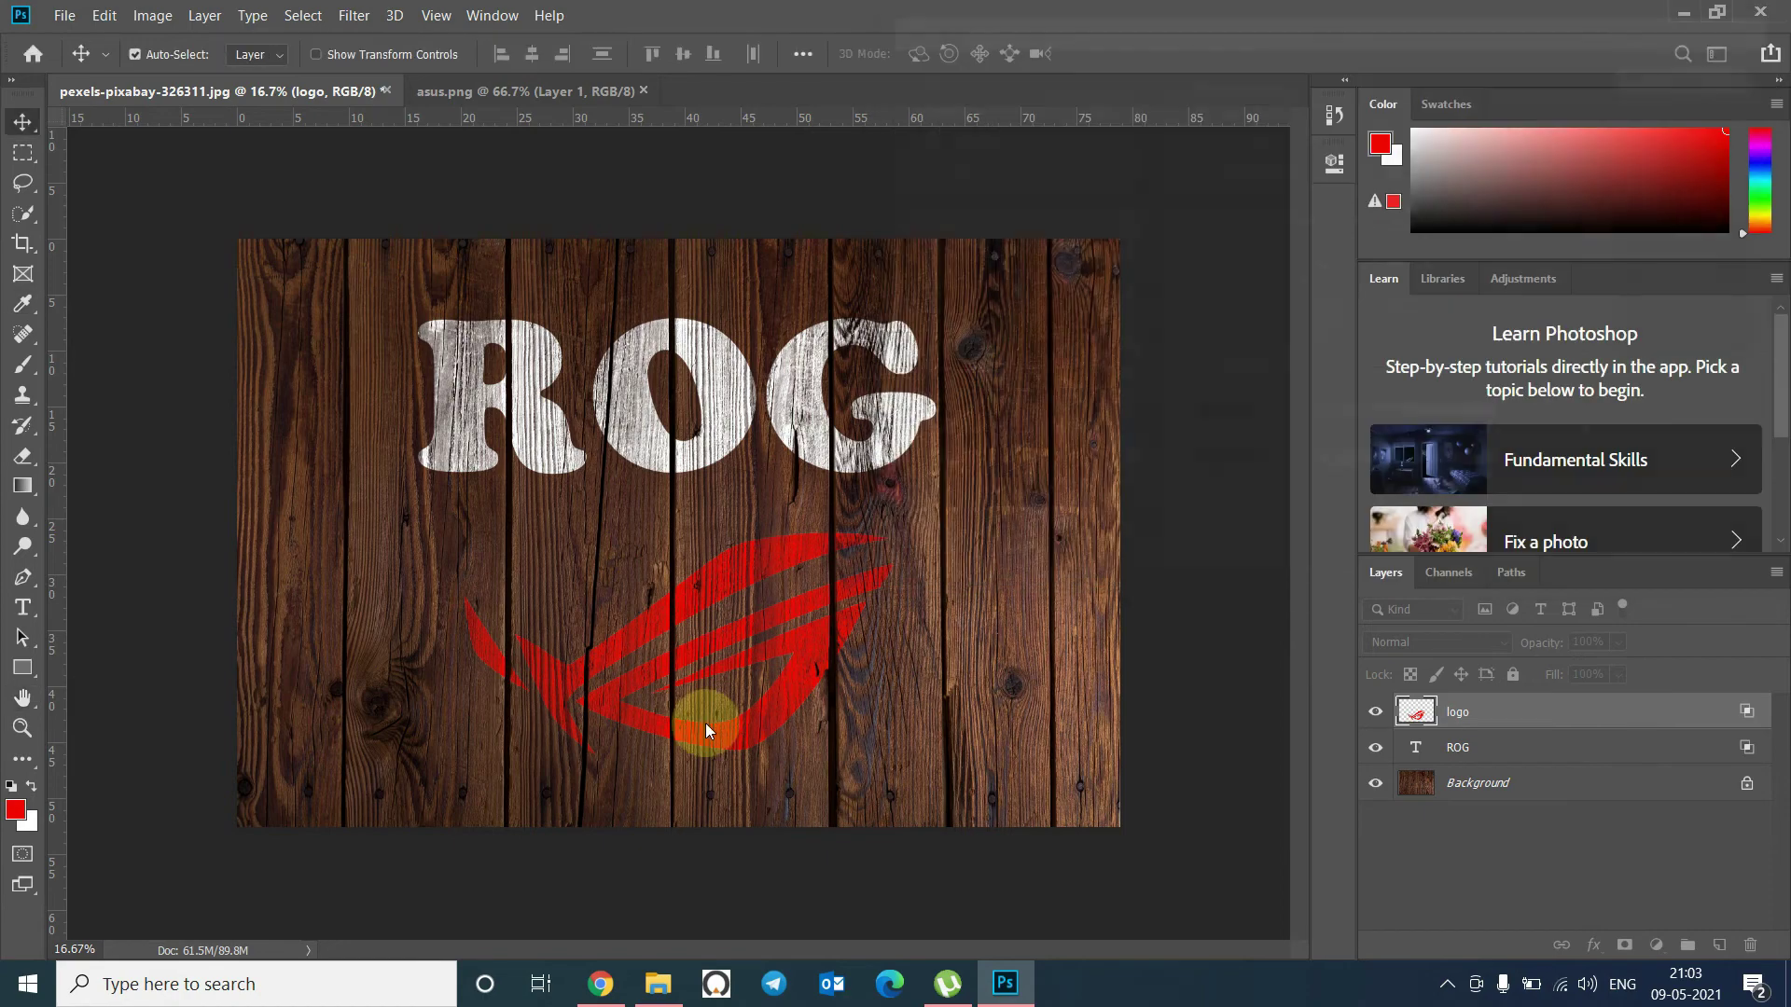
scroll(667, 559, up, 1)
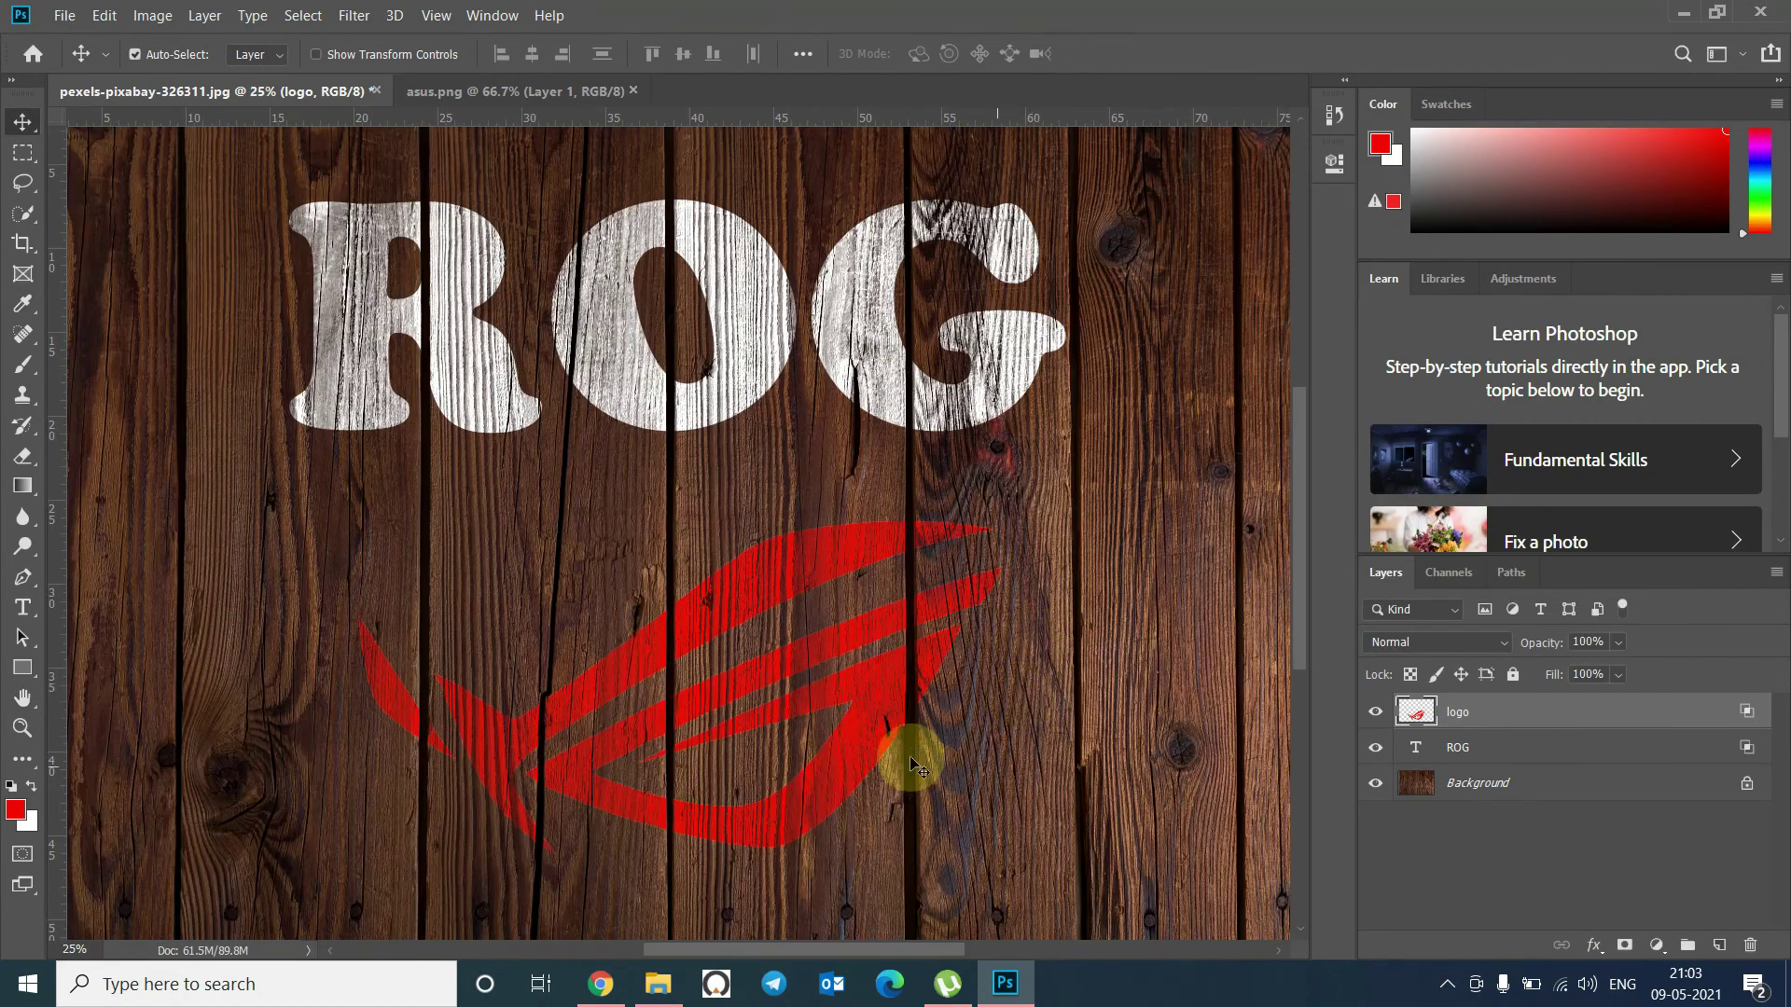
scroll(746, 578, down, 1)
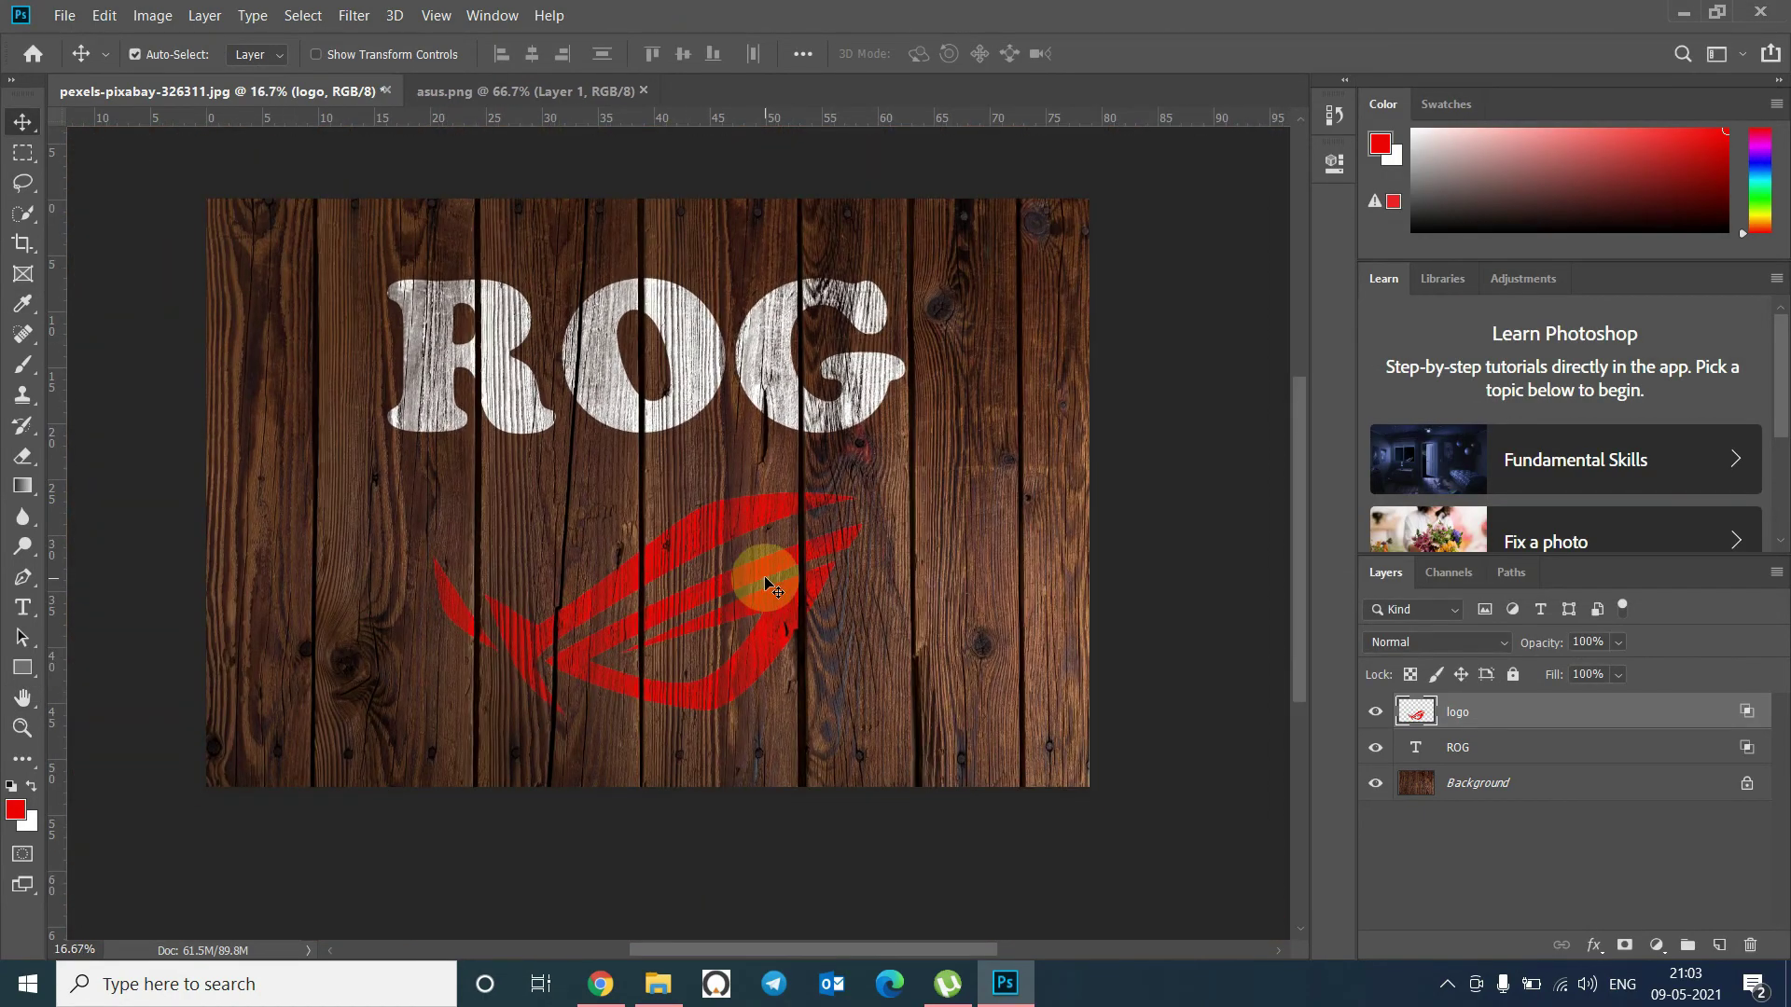
mouse_move(770, 582)
mouse_down()
mouse_move(764, 539)
mouse_move(782, 555)
mouse_up()
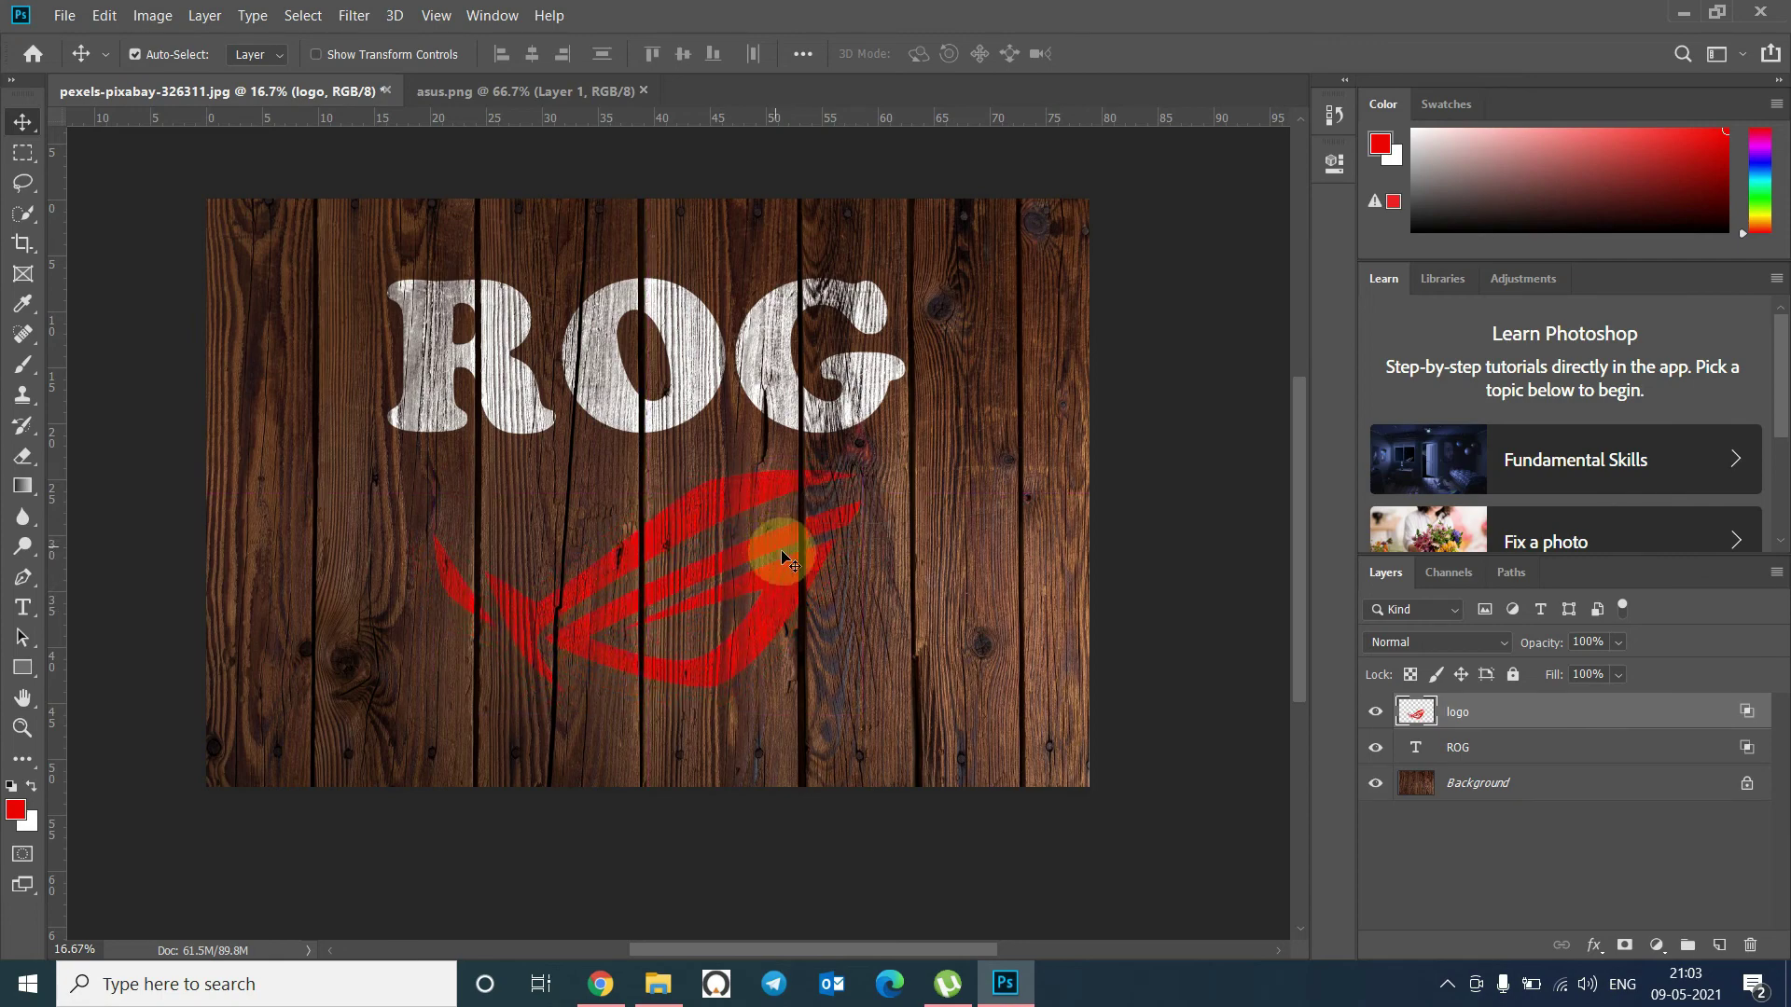
- Link the logo and ROG layers and drag them together across the planks
shift+click(1539, 742)
right_click(1542, 748)
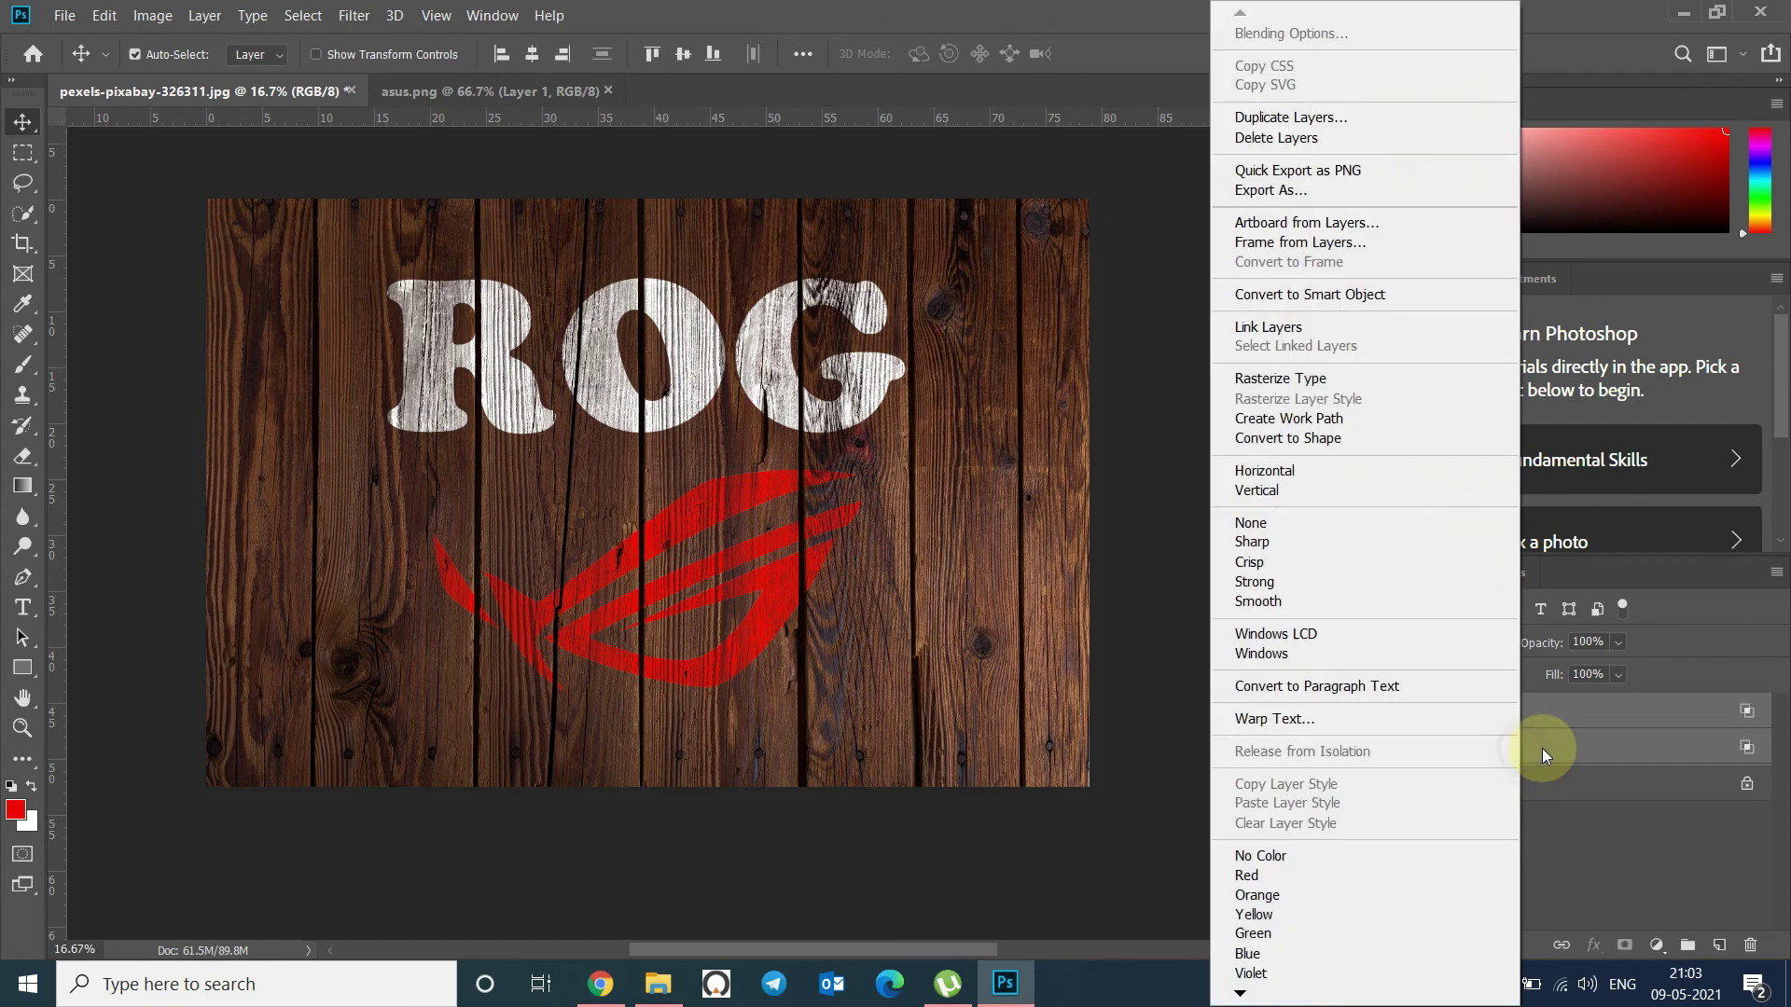
click(1630, 735)
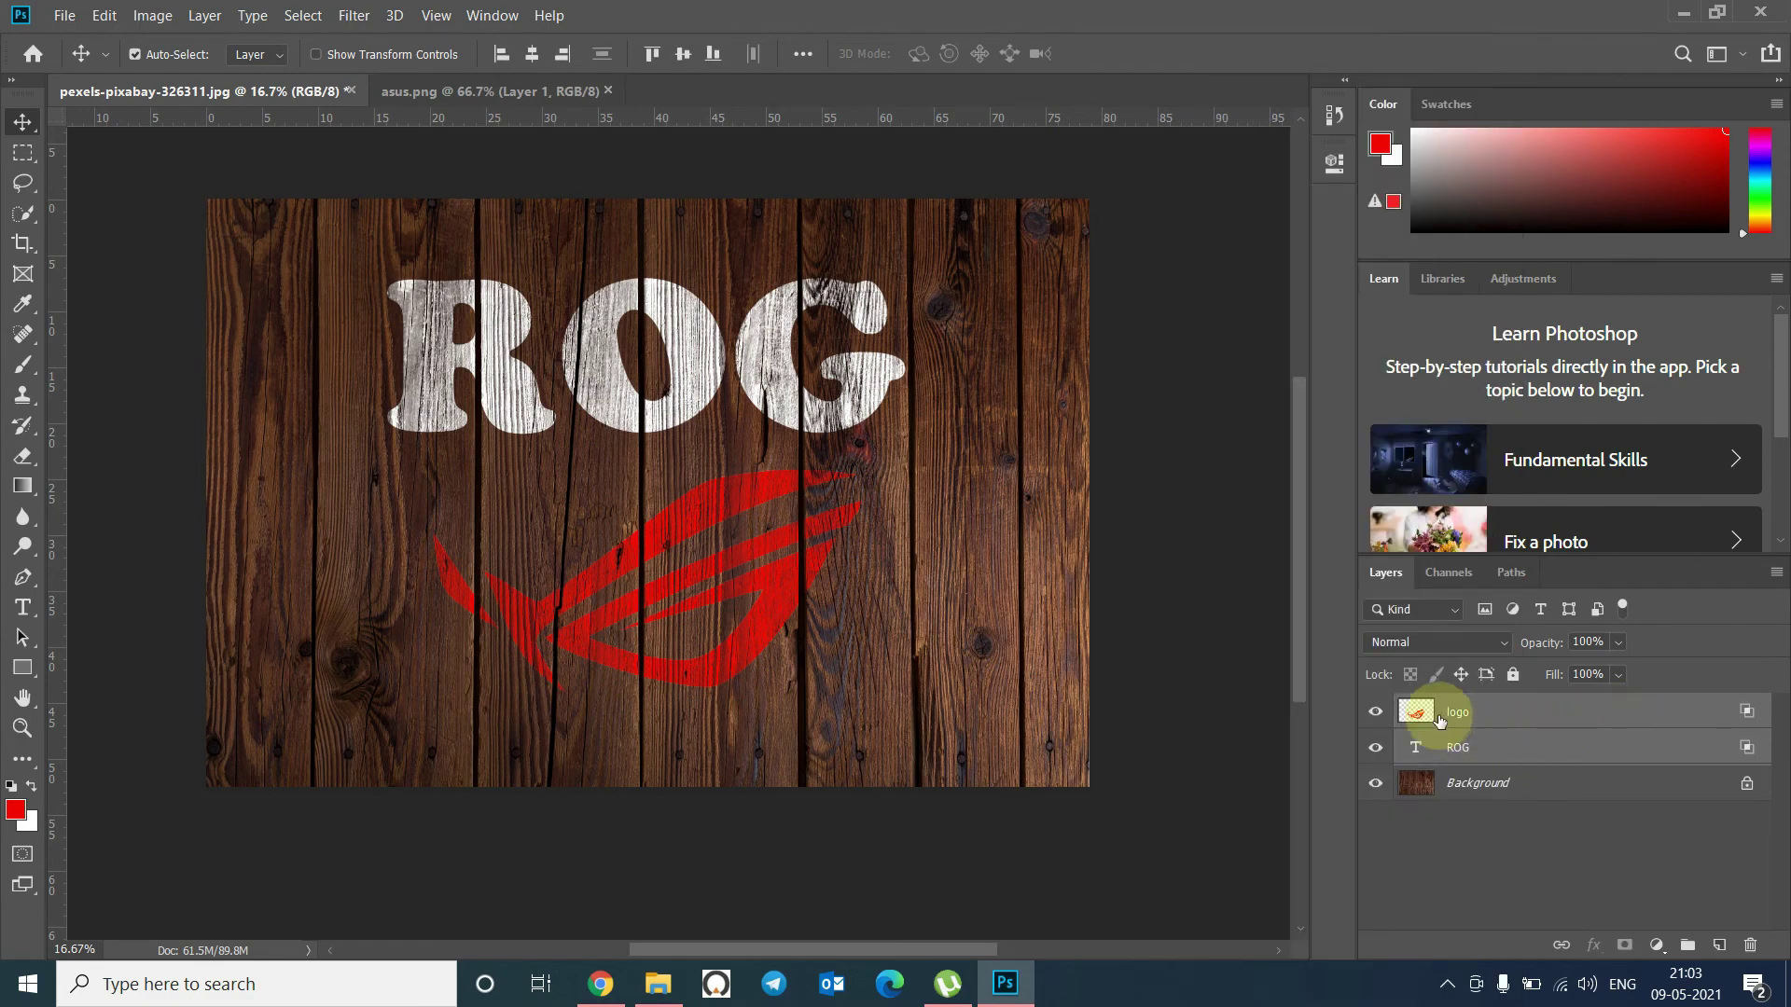
right_click(1477, 756)
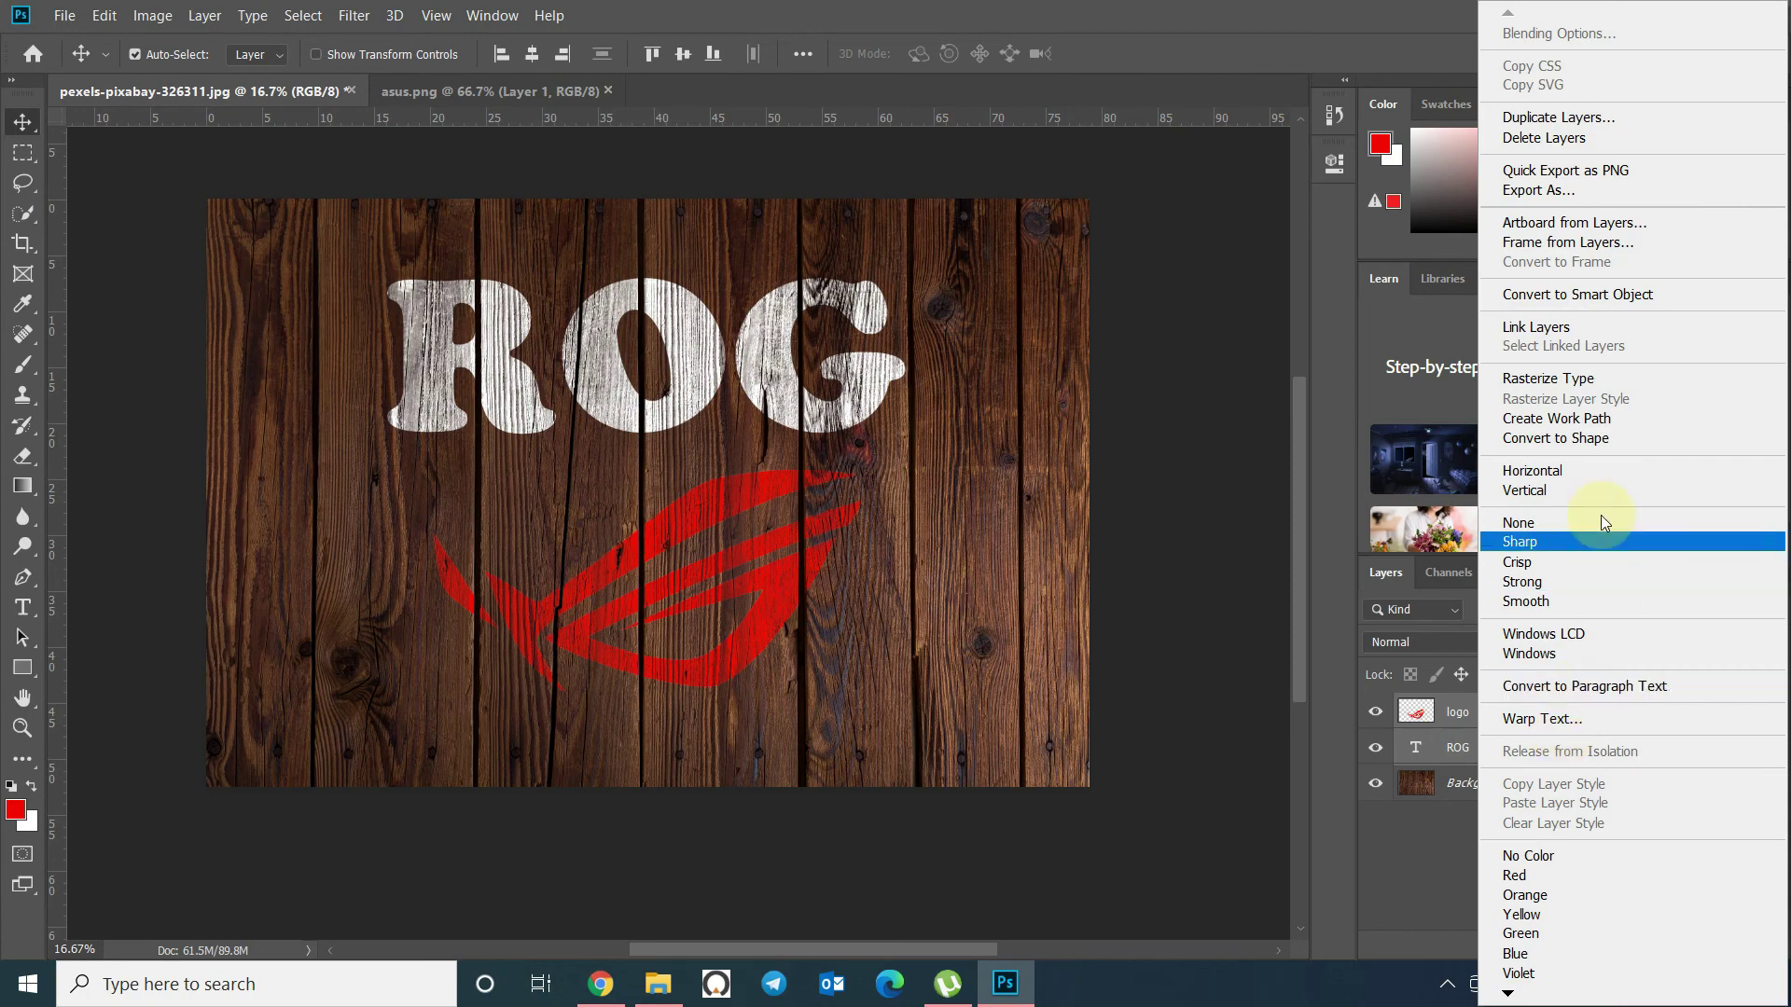
click(1536, 329)
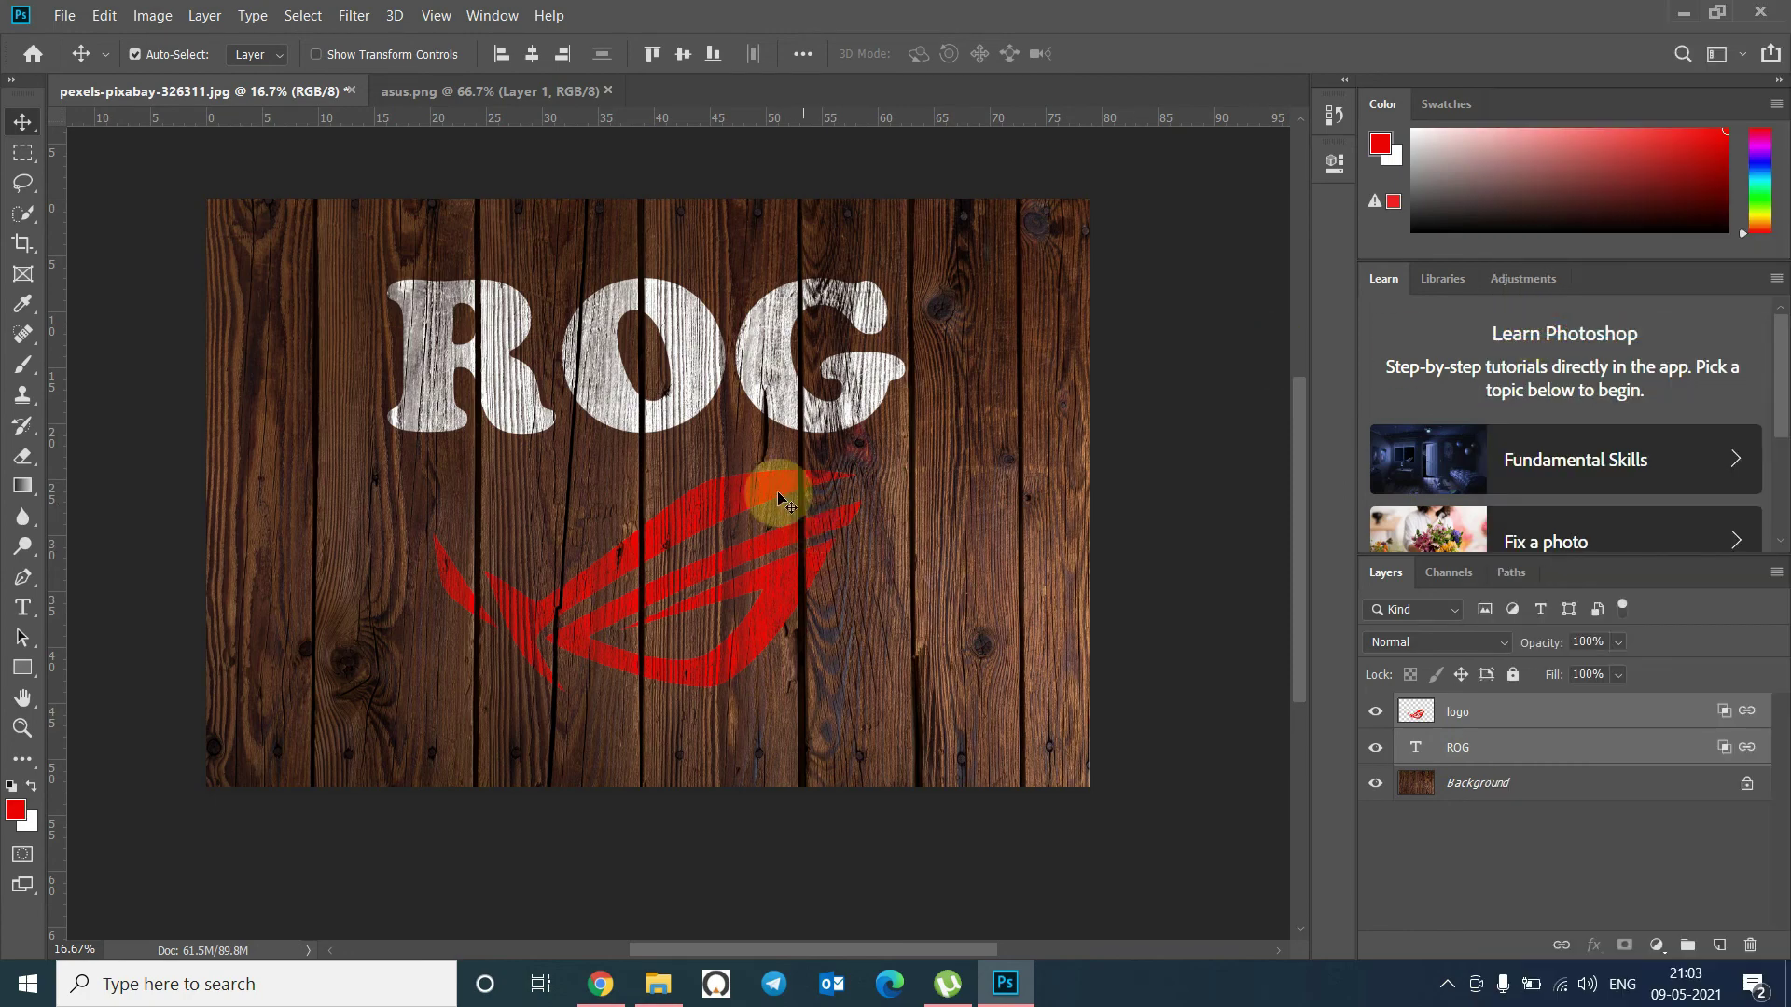
mouse_move(783, 448)
mouse_down()
mouse_move(839, 481)
mouse_move(736, 475)
mouse_move(832, 498)
mouse_move(783, 483)
mouse_move(783, 464)
mouse_up()
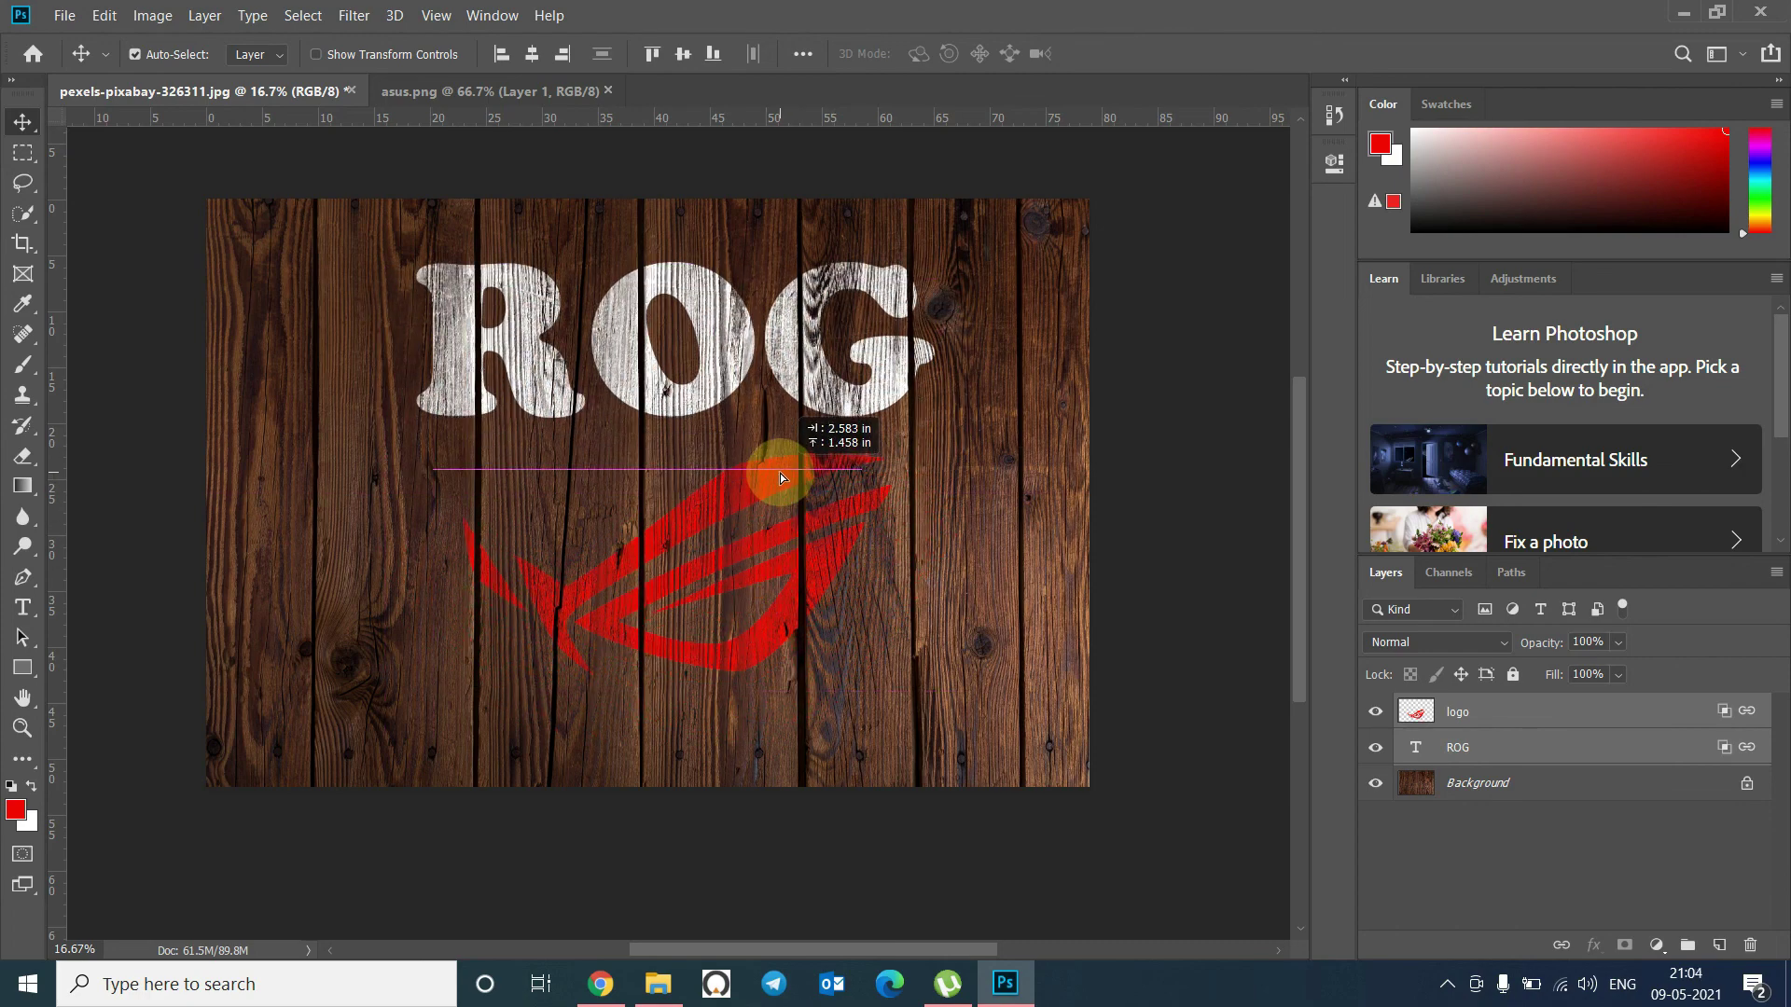